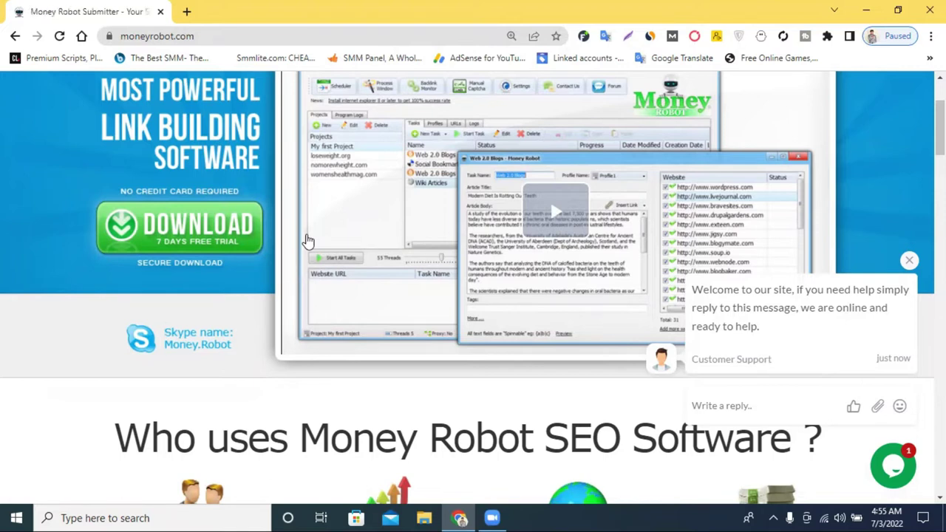
Dismiss the support chat message and download the 7-day free trial installer from moneyrobot.com
left_click(911, 262)
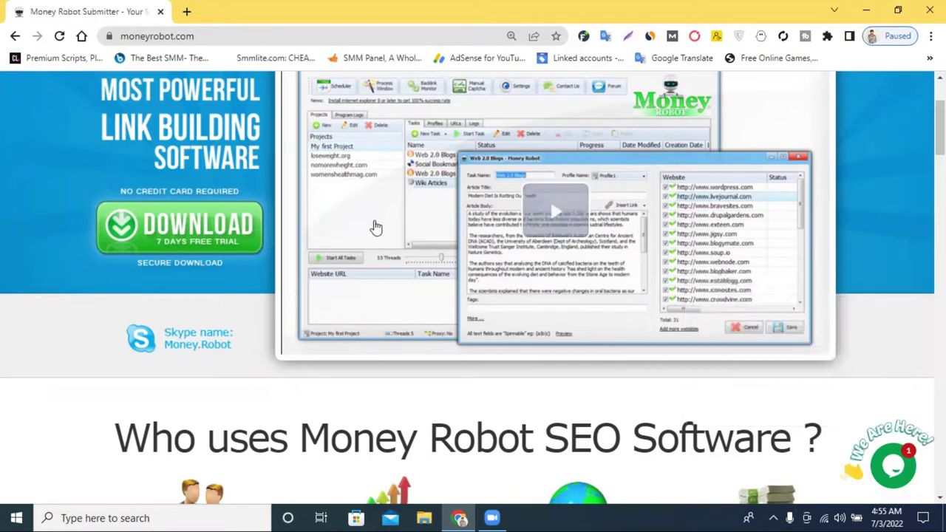
left_click(186, 231)
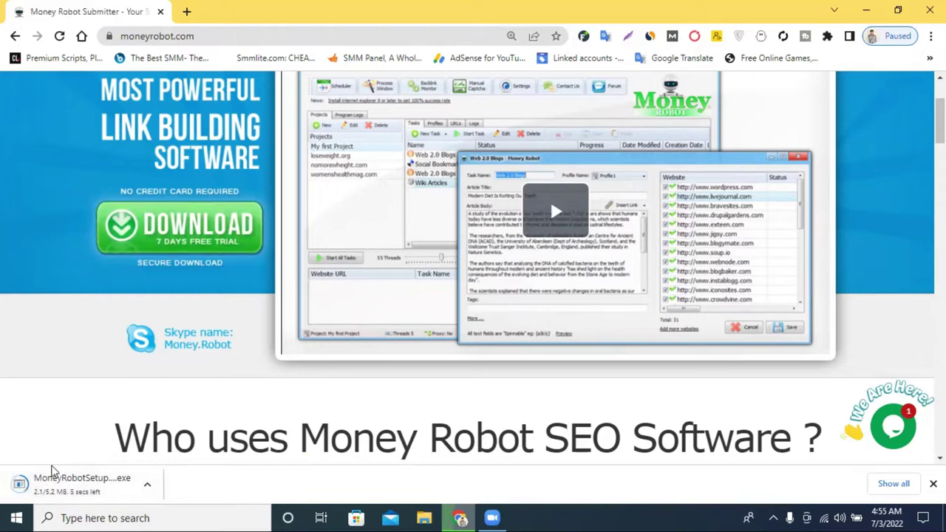
Search for "10 min mail" in a new tab, open the 10 Minute Mail site and close the search results tab
left_click(185, 12)
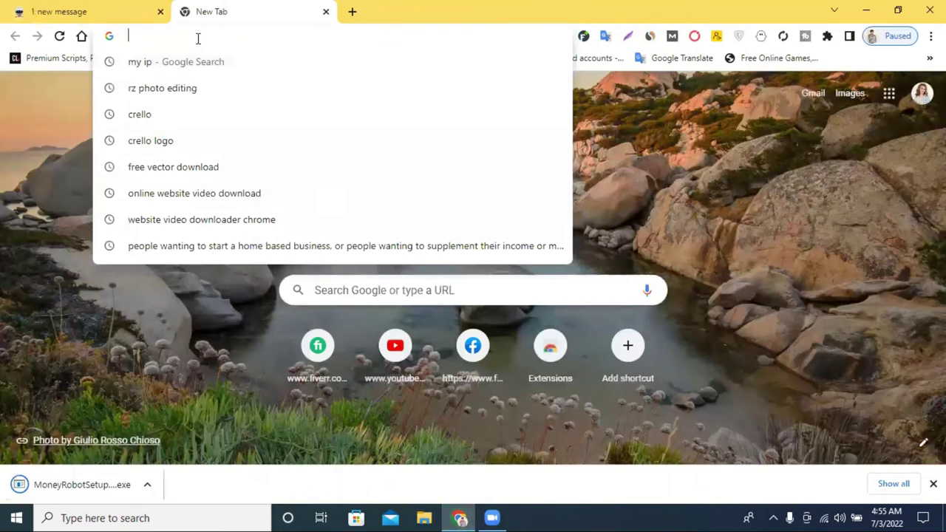
type("170leesburger.ca")
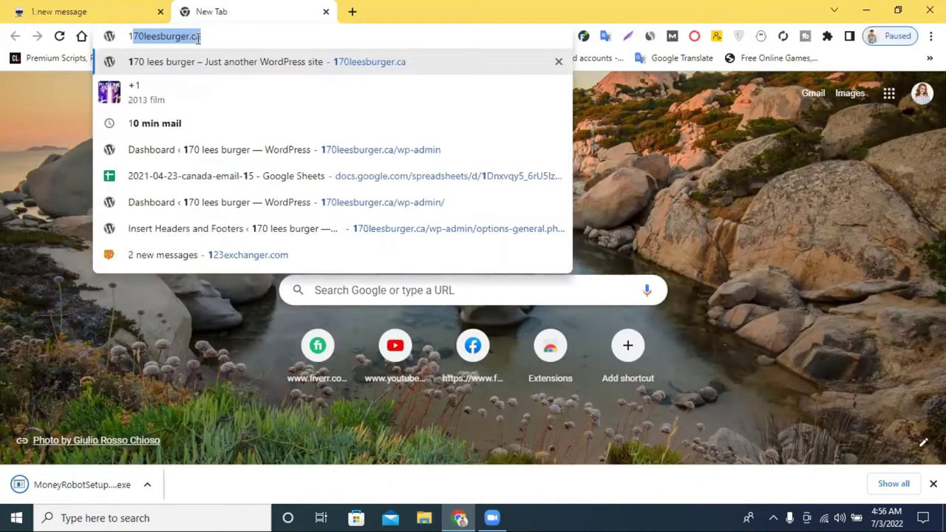
left_click(168, 122)
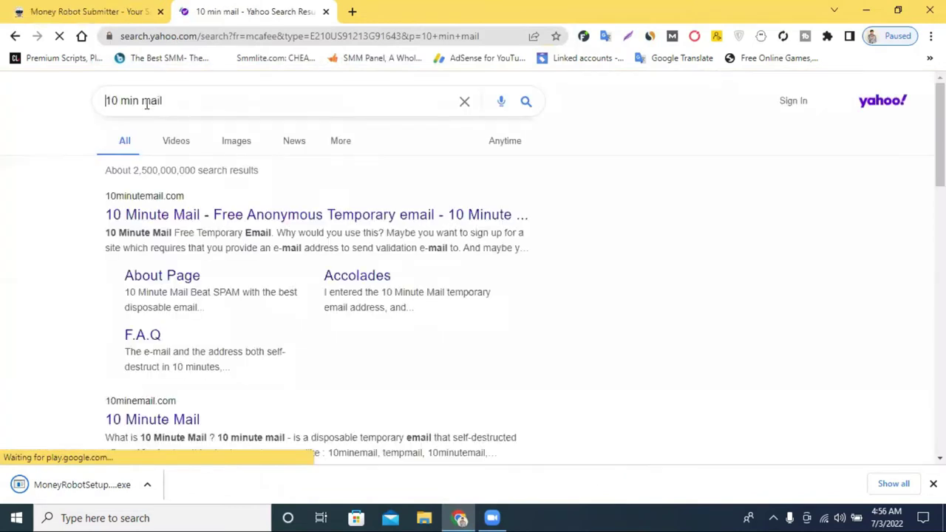
left_click(167, 215)
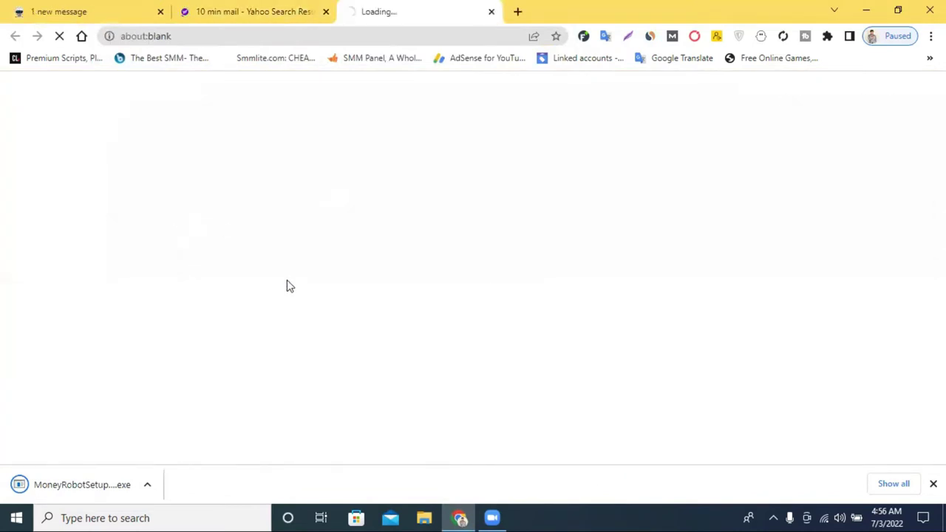
left_click(326, 11)
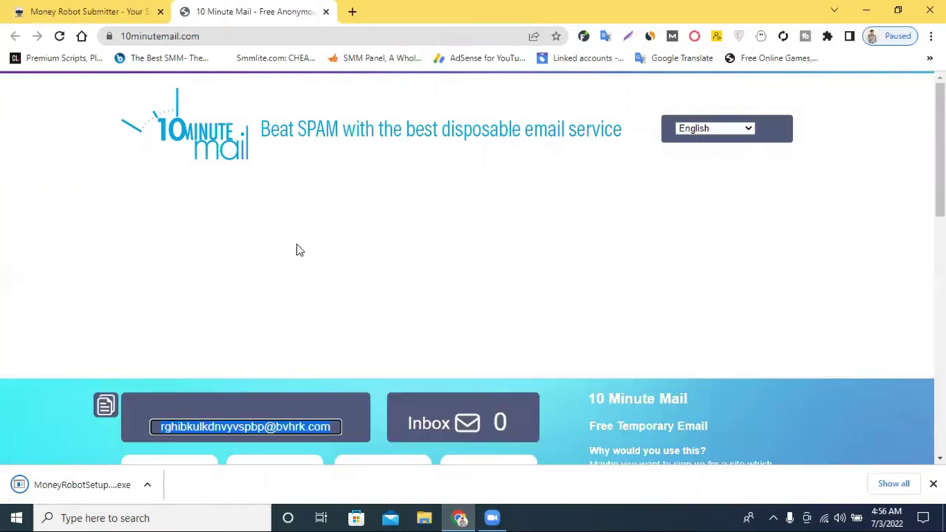
Copy the temporary e-mail address shown on the 10 Minute Mail page
scroll(384, 253, "down", 3)
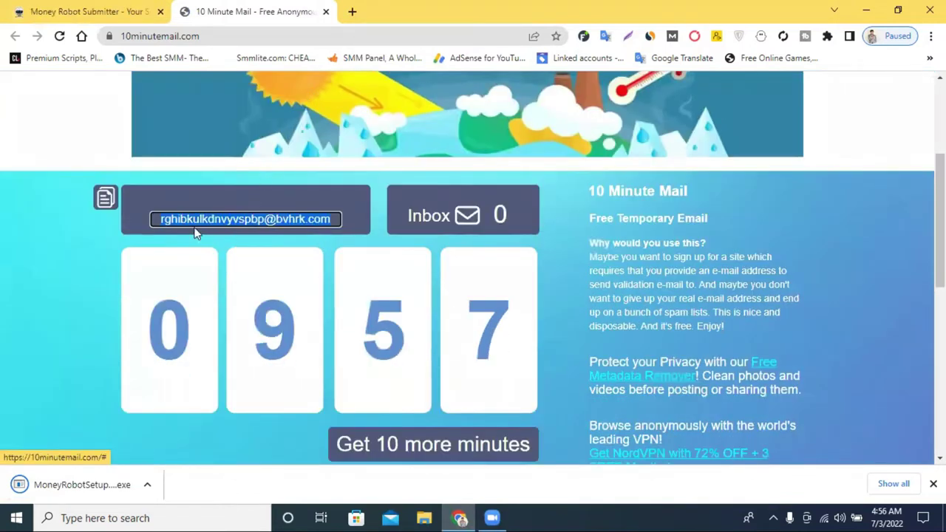
right_click(251, 221)
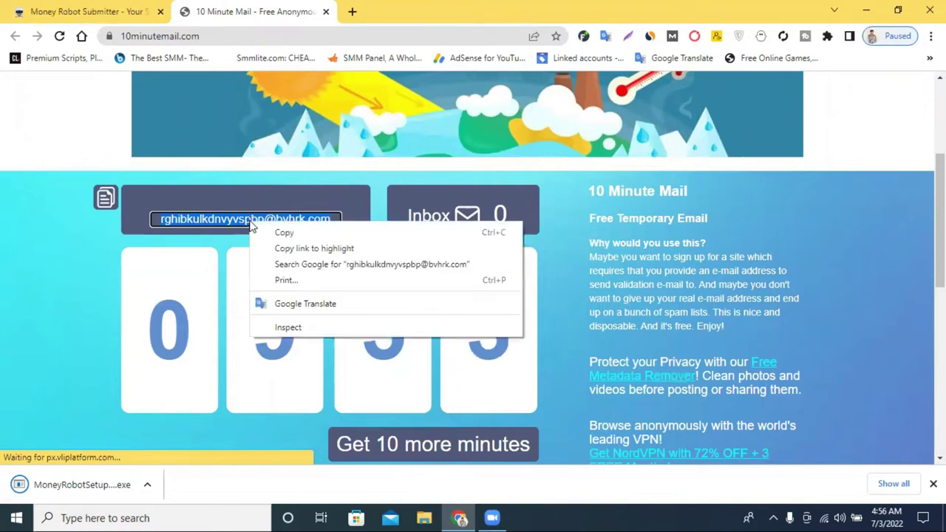
left_click(298, 233)
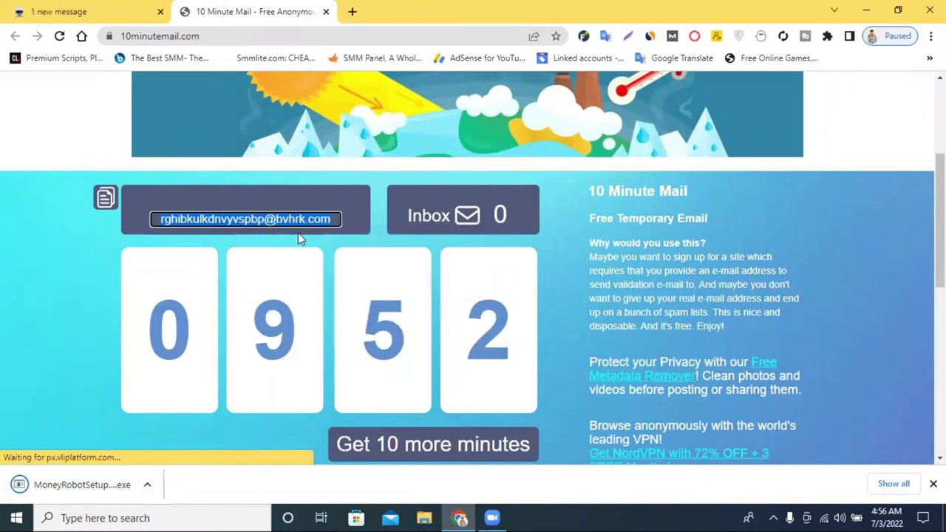
Open the downloaded MoneyRobotSetup file, minimize the browser and allow the installer to run
left_click(148, 484)
left_click(193, 380)
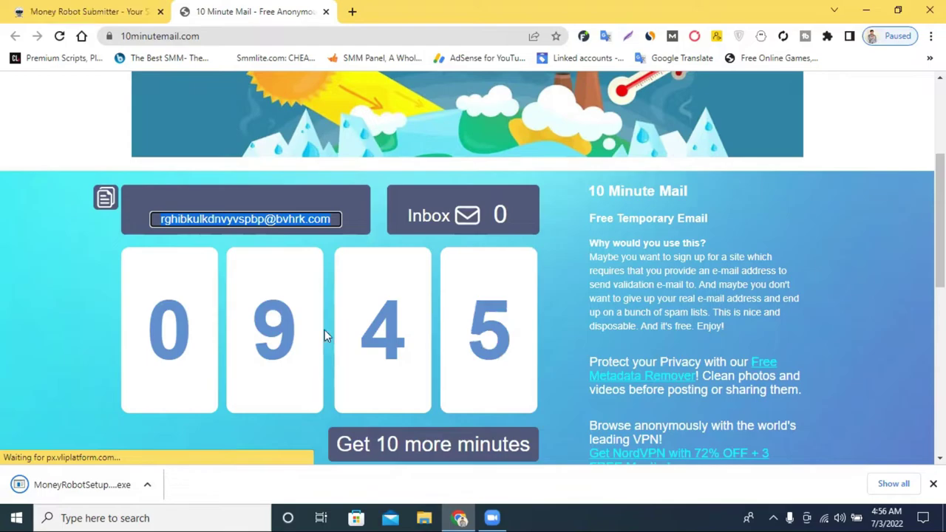
left_click(866, 10)
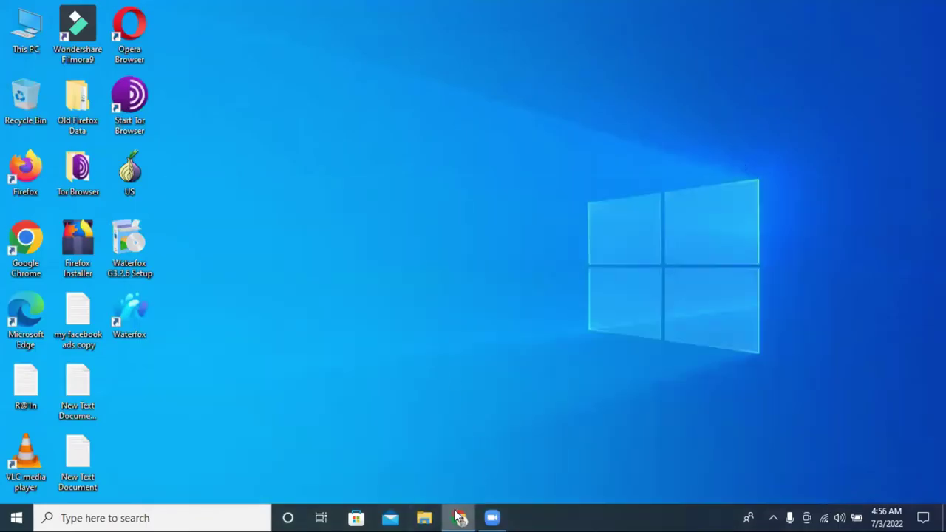
mouse_move(492, 518)
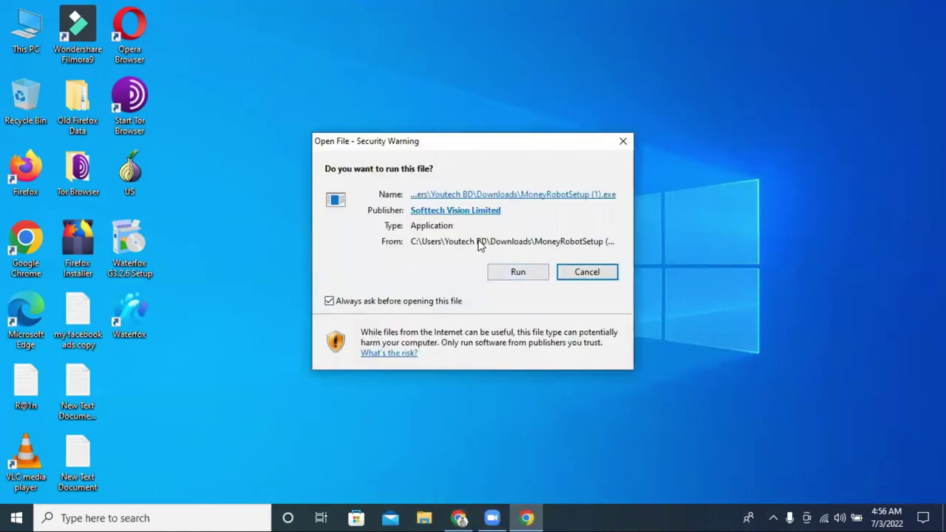
left_click(520, 273)
left_click(518, 273)
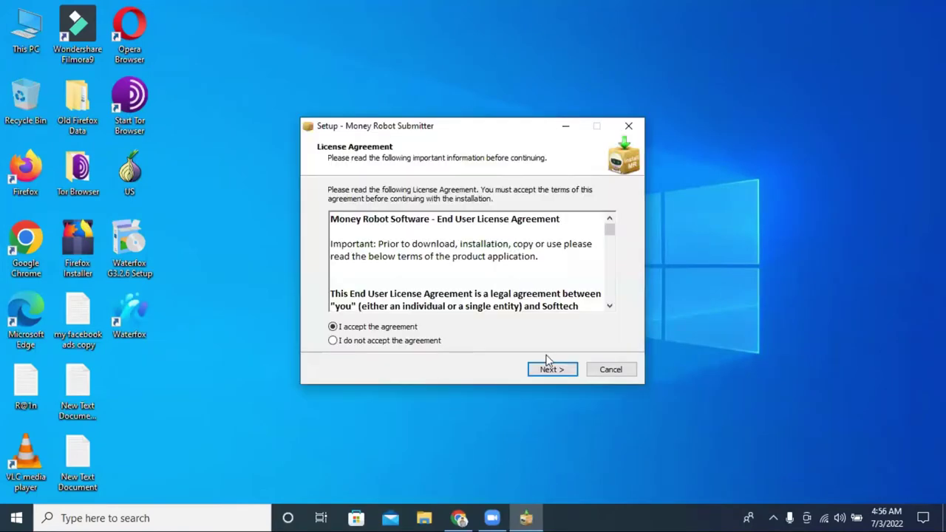
Accept the licence and install Money Robot Submitter into the existing C:\Program Files (x86)\Money Robot folder with a desktop shortcut
left_click(549, 370)
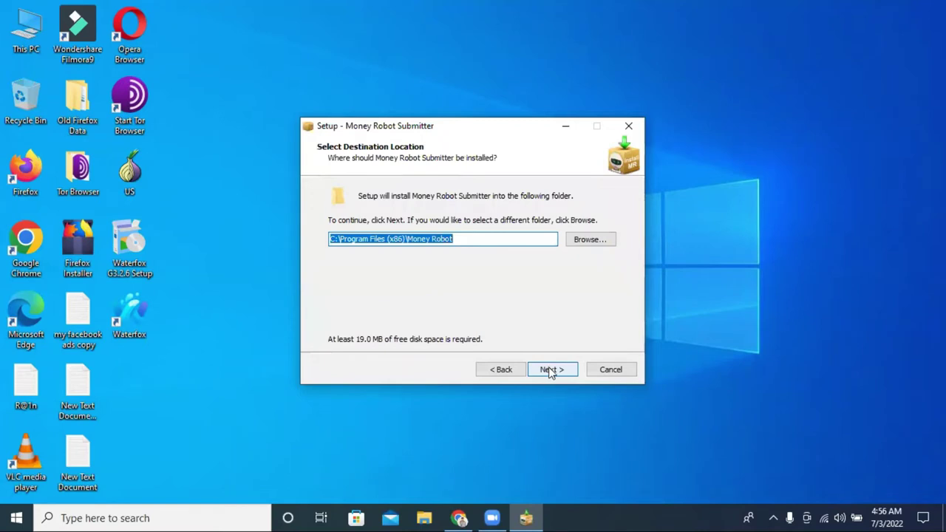
left_click(549, 372)
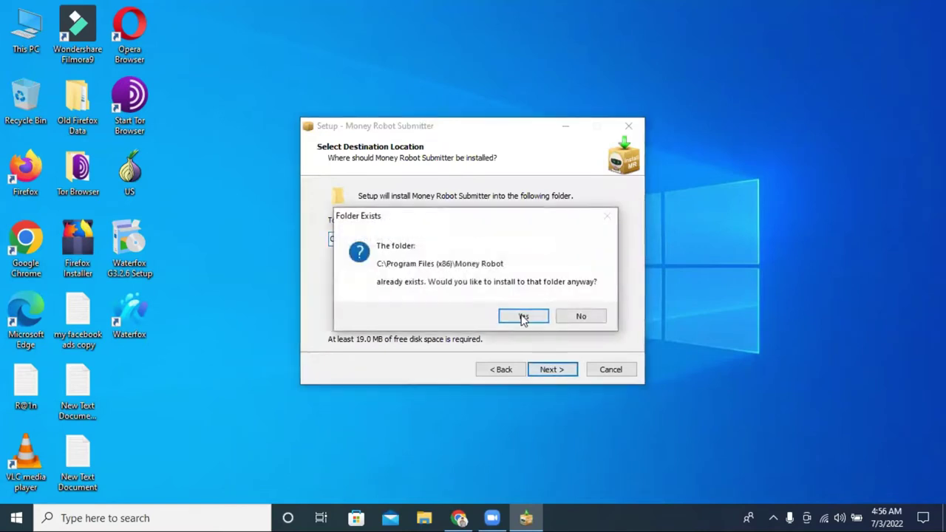
left_click(524, 318)
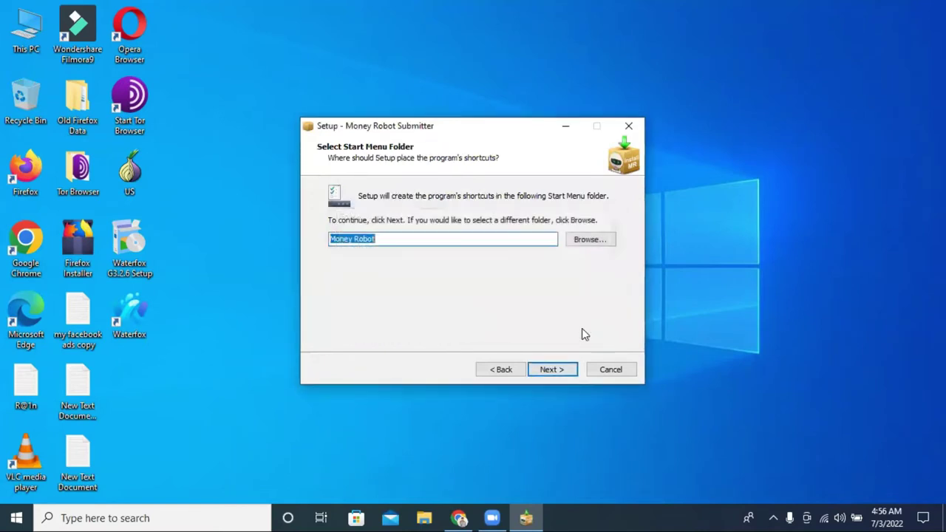
left_click(548, 375)
left_click(549, 376)
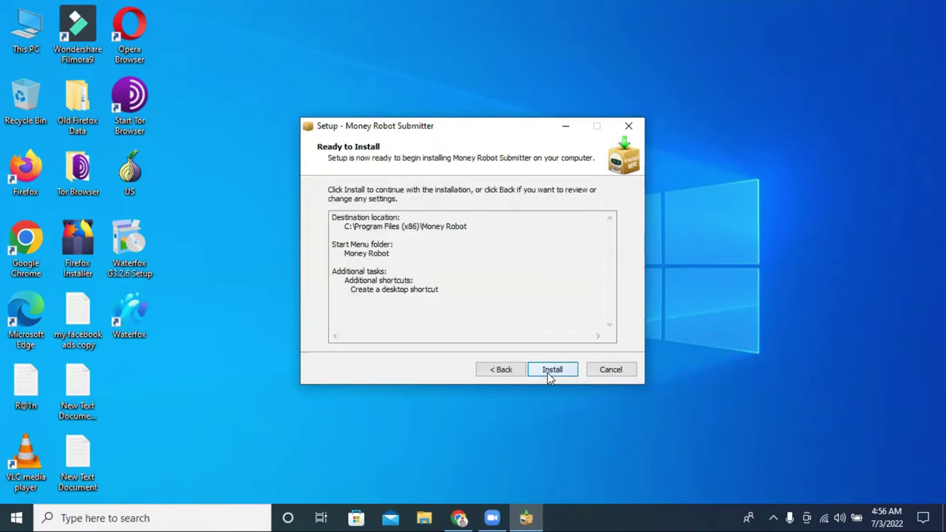
left_click(551, 371)
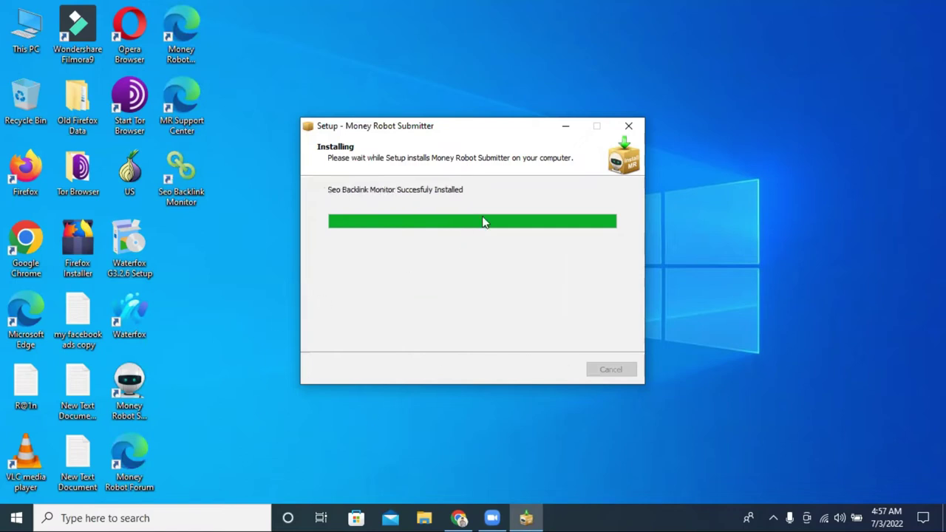
left_click(542, 371)
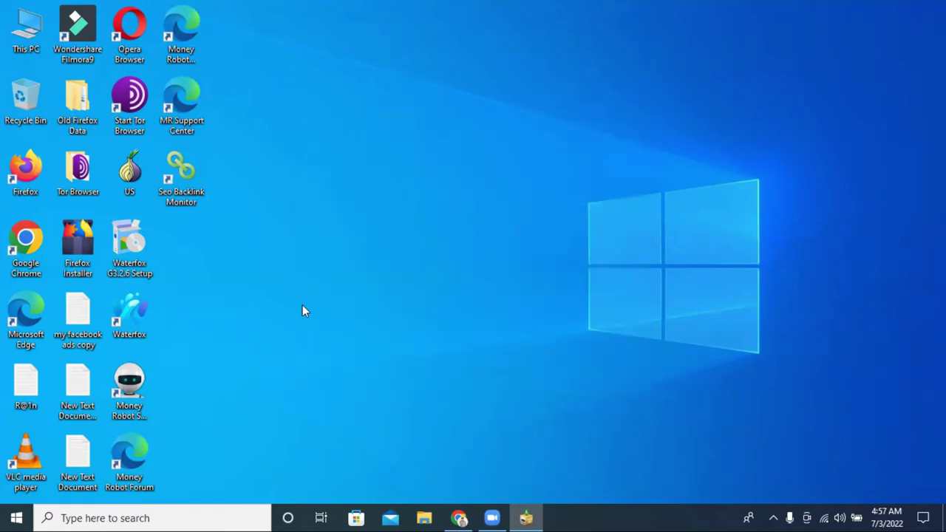
Launch Money Robot Submitter from the desktop and place its Login window beside the loading window
double_click(120, 394)
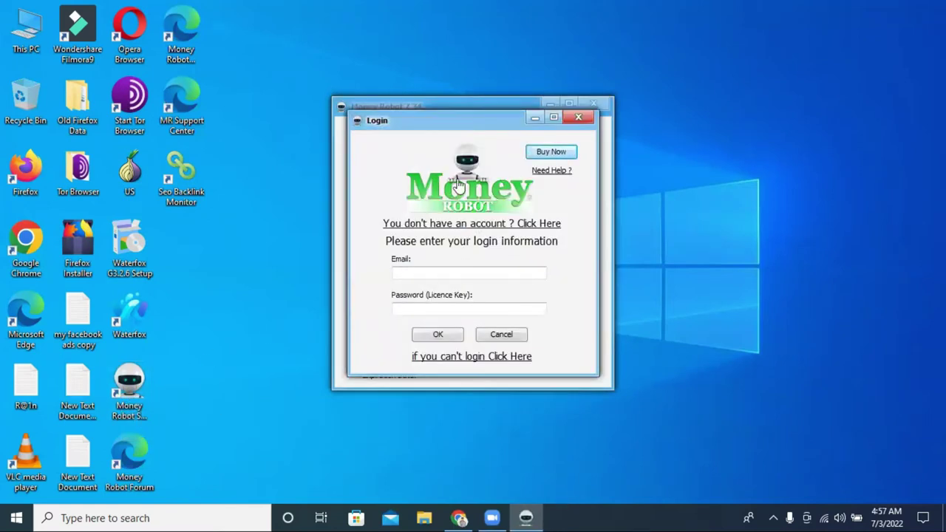
left_click_drag(506, 122, 775, 116)
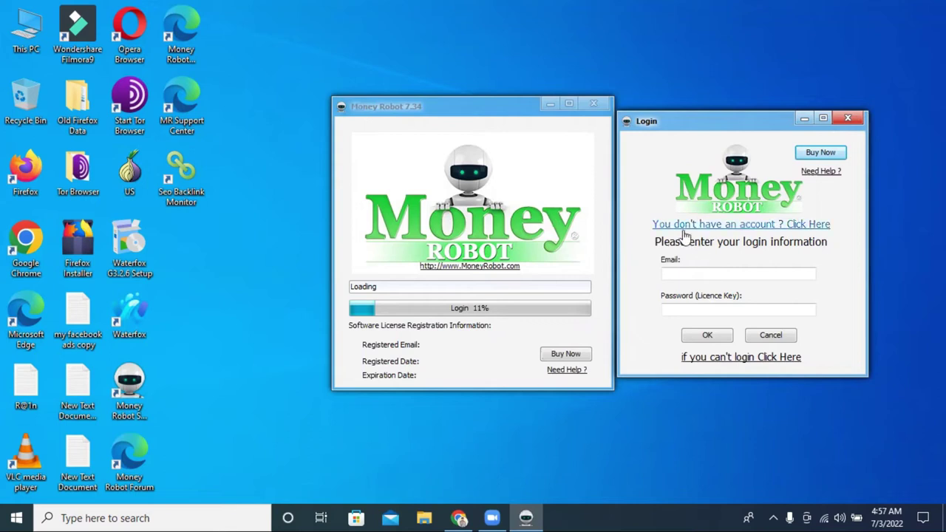
left_click(686, 305)
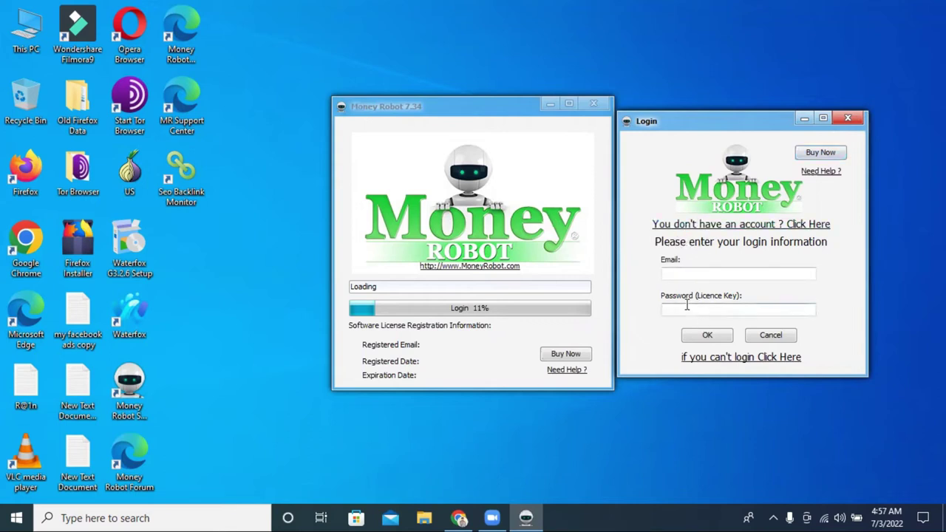
left_click(694, 274)
left_click(676, 308)
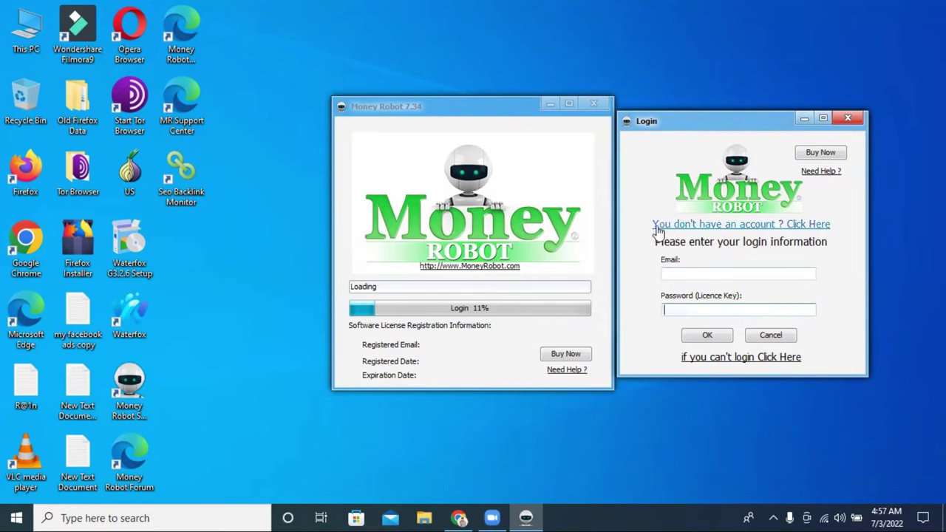
Open the form for creating a new trial account and copy the temporary e-mail address from 10 Minute Mail in Chrome
left_click(753, 226)
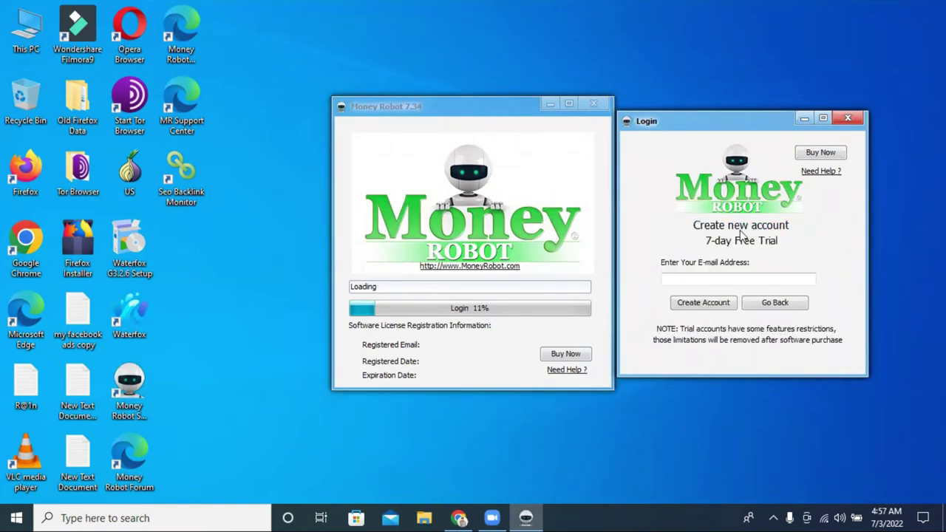
left_click(720, 279)
left_click(459, 519)
right_click(273, 219)
left_click(308, 228)
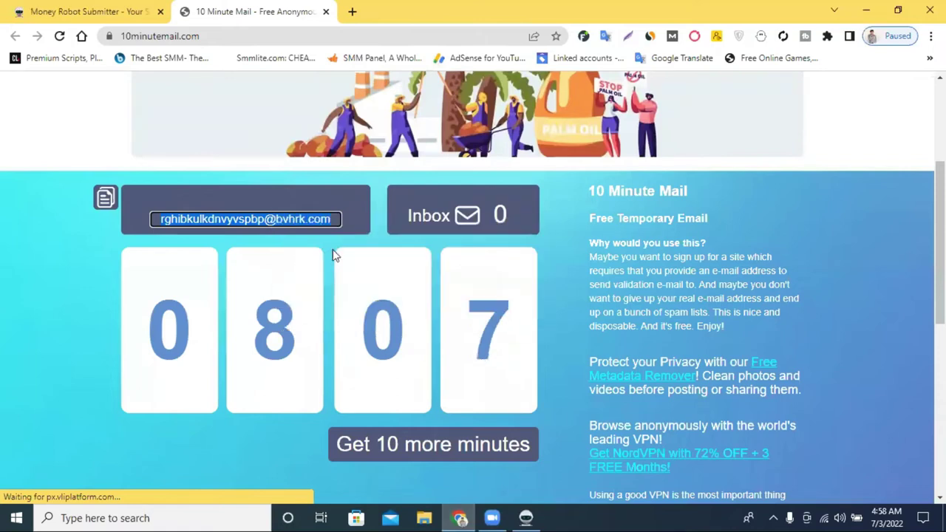
Switch to Money Robot, paste the temporary e-mail address into the new account form and create the 7-day trial account
left_click(526, 517)
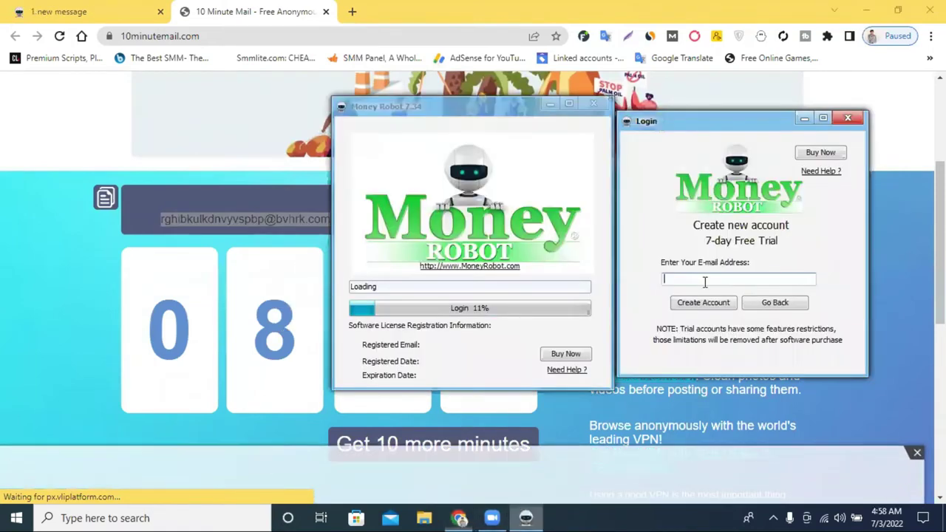
key("ctrl+v")
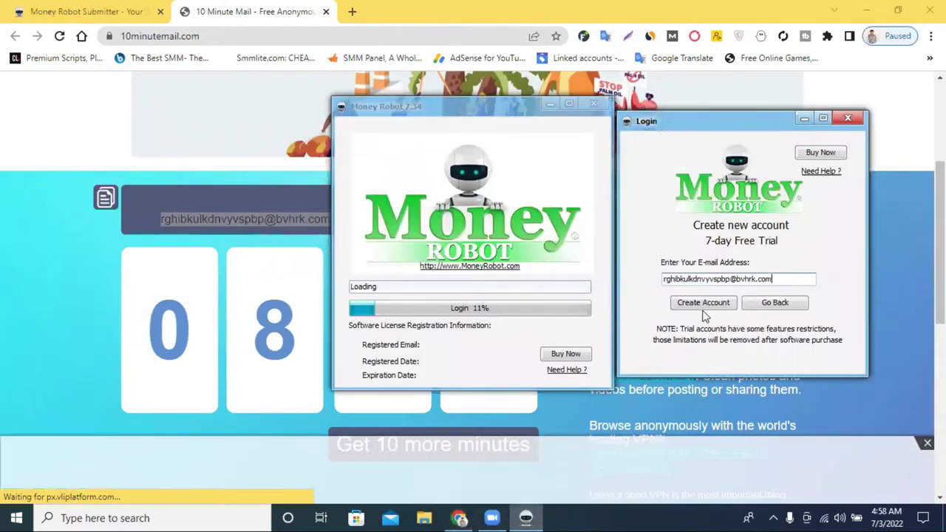
left_click(701, 307)
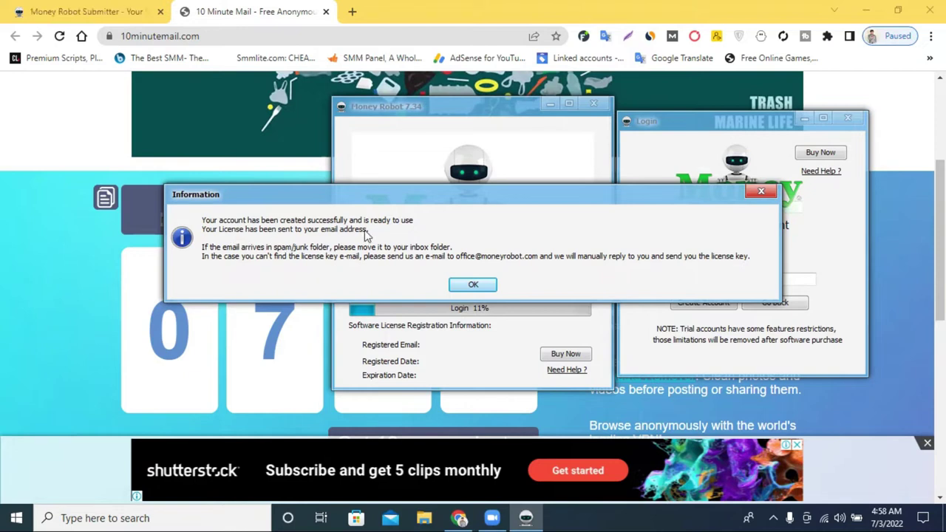
left_click(491, 285)
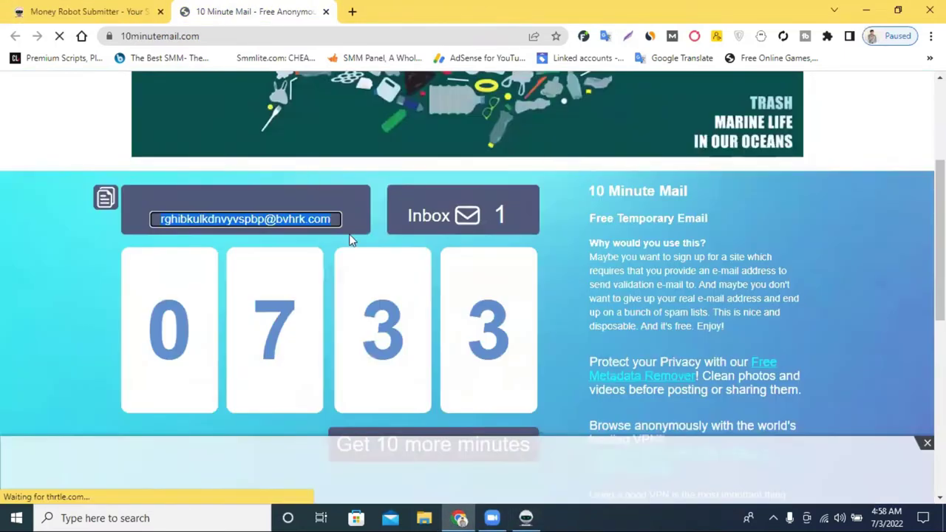
Open the Money Robot Submitter login information message in the 10 Minute Mail inbox
scroll(351, 239, "down", 5)
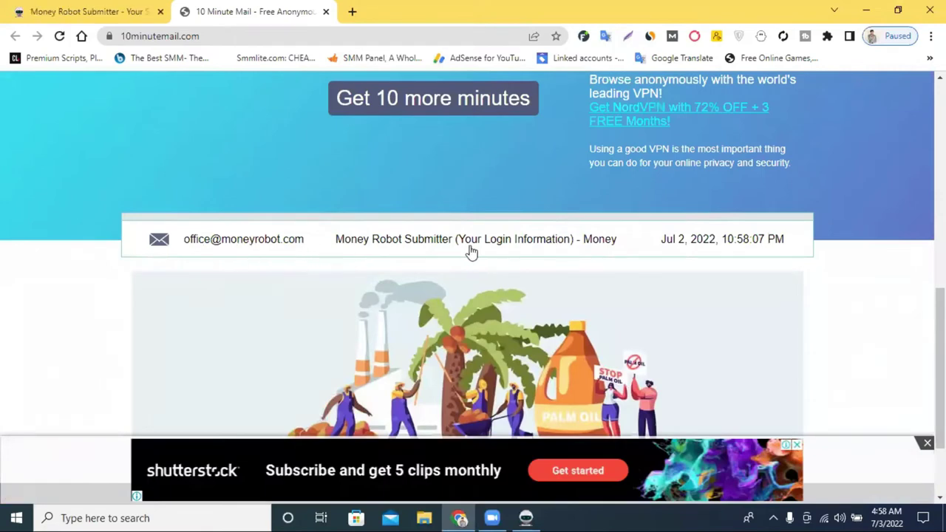
left_click(414, 250)
scroll(415, 251, "down", 2)
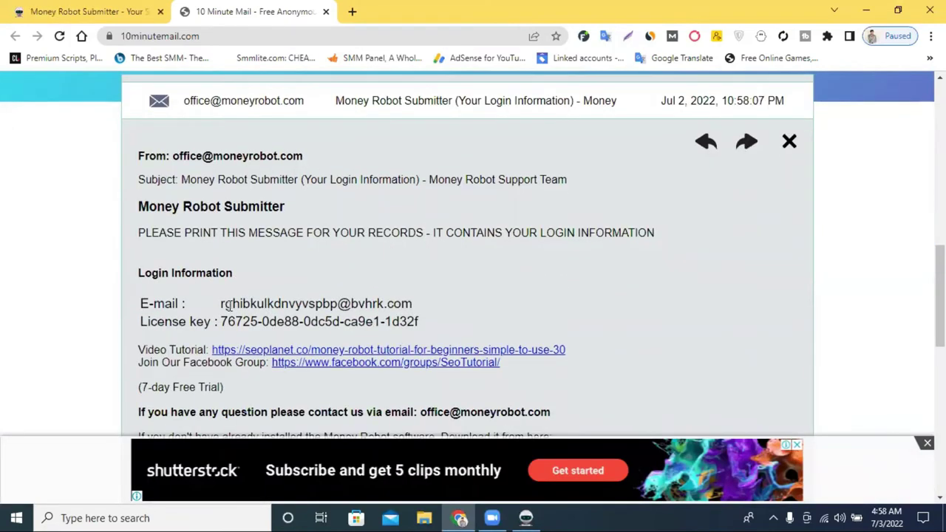
Copy the licence key from the e-mail and paste it into the Password (Licence Key) field of Money Robot's login
left_click_drag(222, 303, 221, 325)
left_click(453, 300)
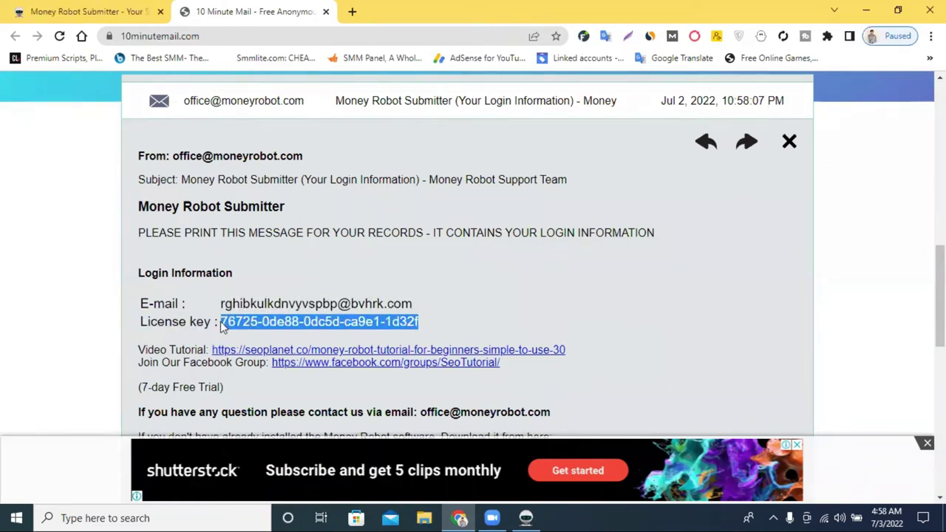
right_click(232, 322)
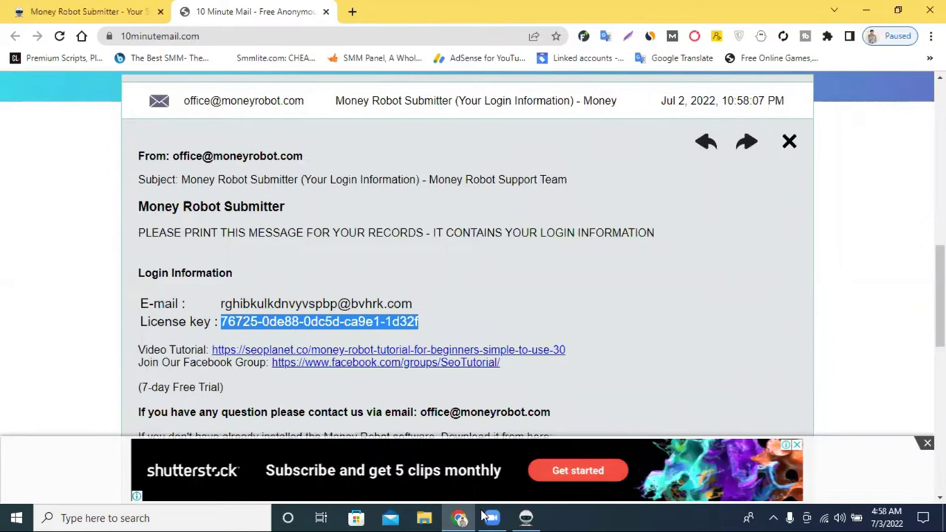
left_click(528, 518)
left_click(675, 306)
key("ctrl+v")
Copy the account's e-mail address from the login information message and paste it into the Email field of Money Robot's login
left_click(458, 517)
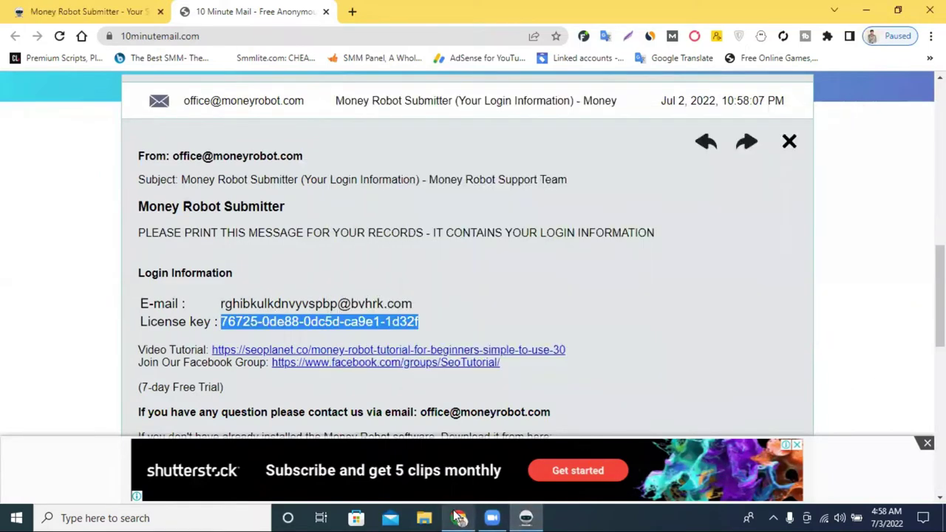
left_click_drag(398, 304, 220, 303)
right_click(250, 303)
left_click(295, 317)
left_click(526, 518)
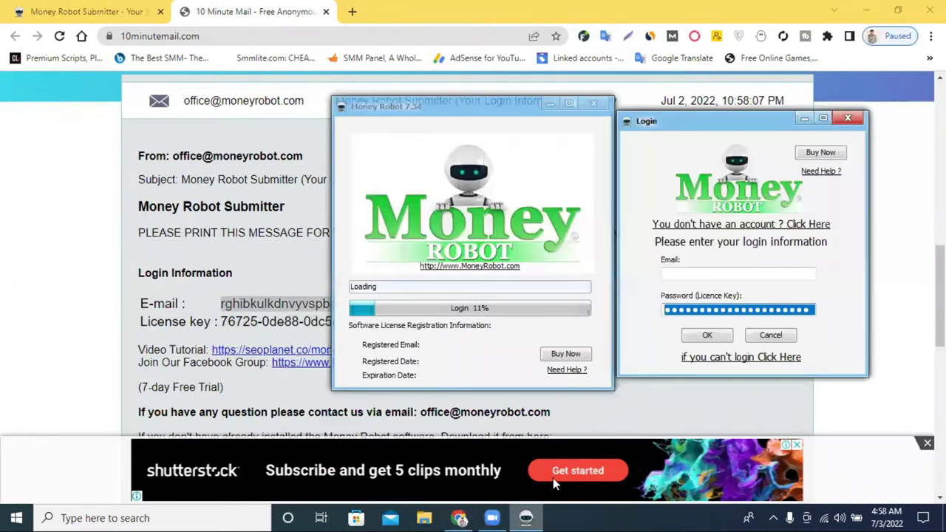
right_click(686, 275)
left_click(716, 328)
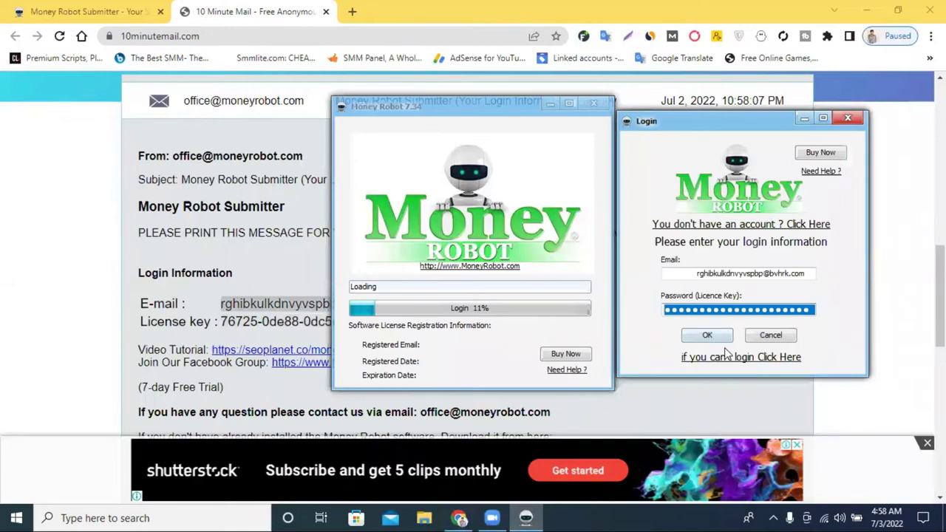
Remove the leading spaces from the pasted e-mail address and log in to Money Robot
double_click(697, 273)
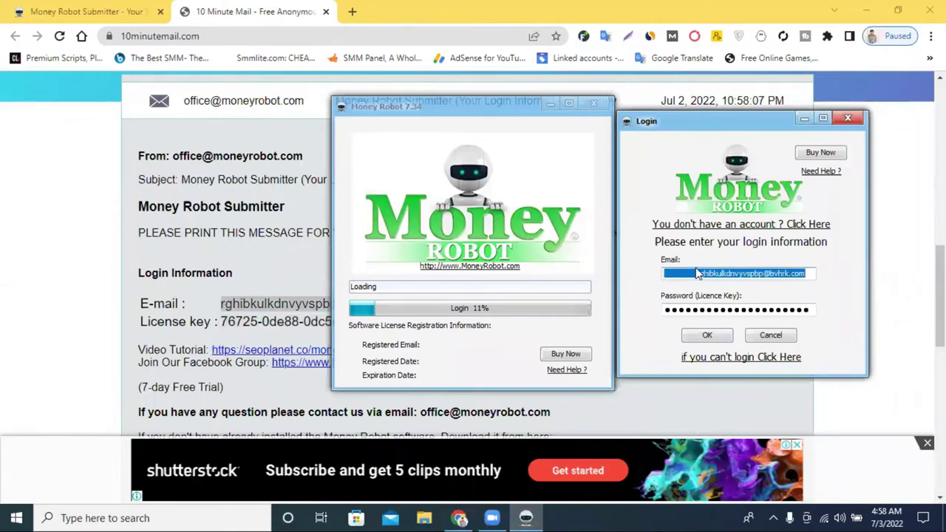
left_click(700, 273)
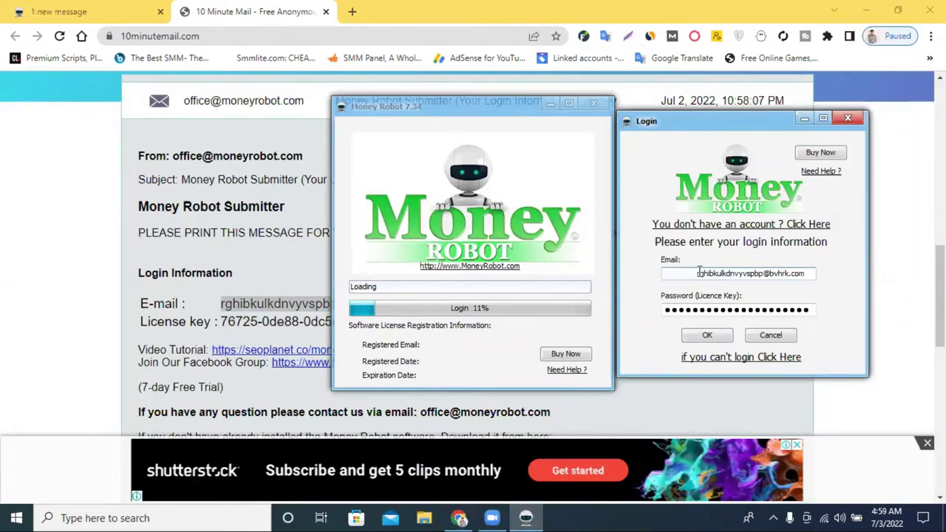
key("BackSpace")
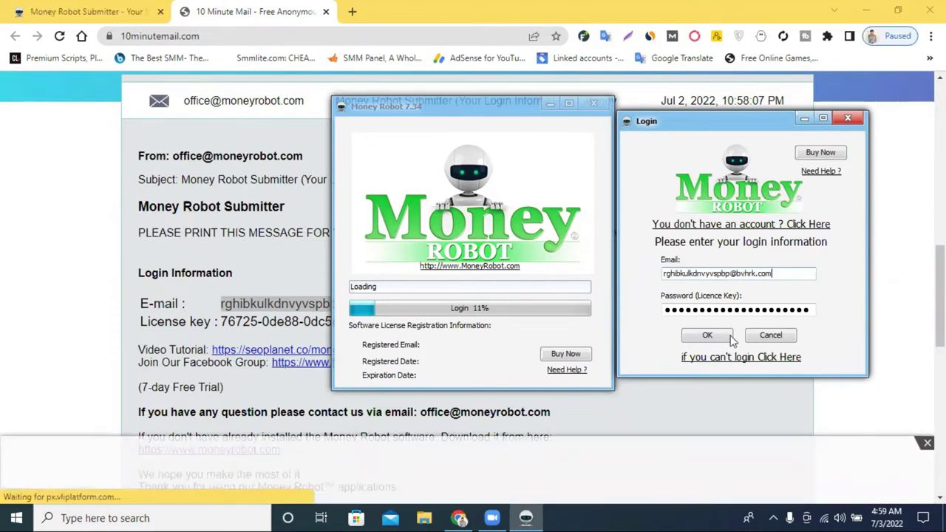
left_click(715, 335)
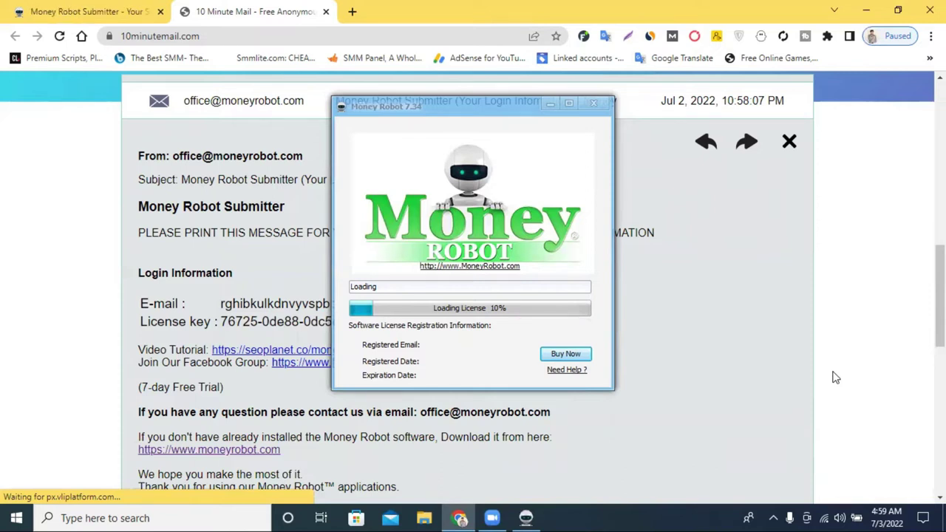
Open newlifelearninginstitutebd.com in a new browser tab
left_click(353, 12)
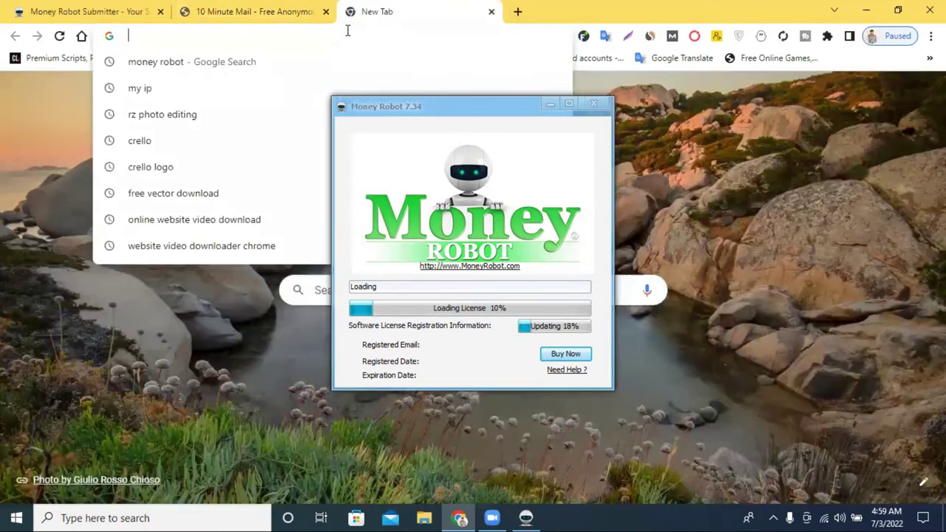
type("in")
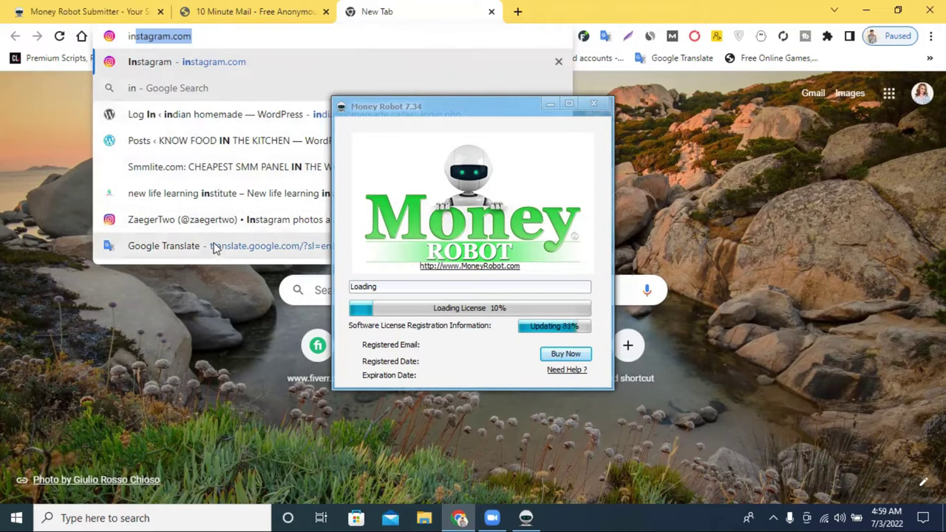
triple_click(221, 37)
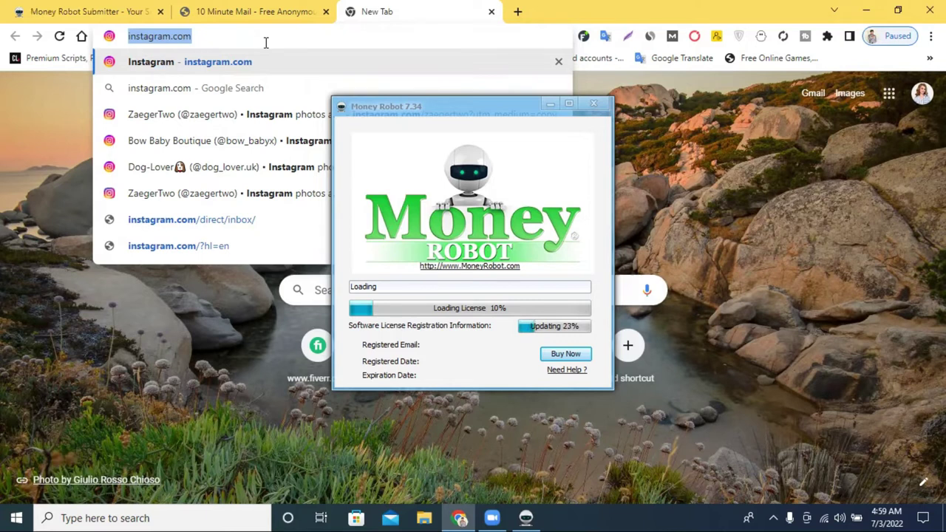
type("ne")
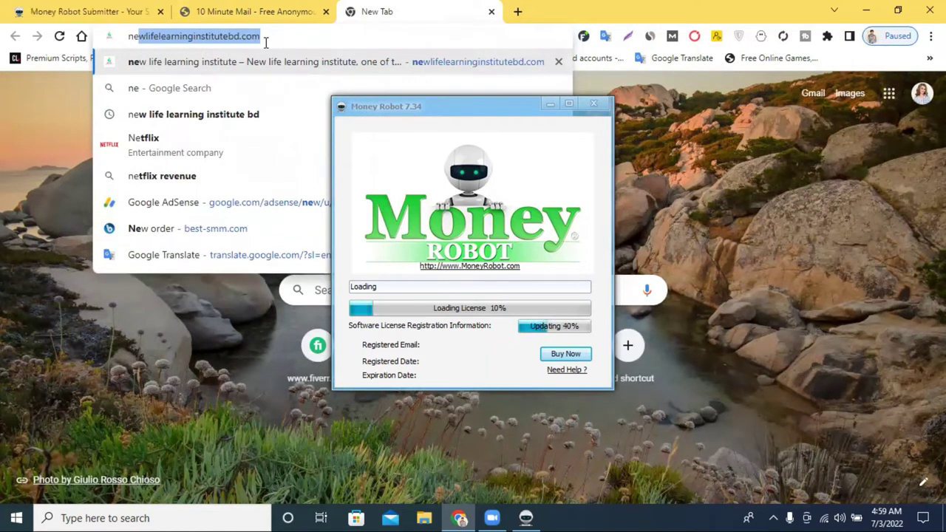
key("Return")
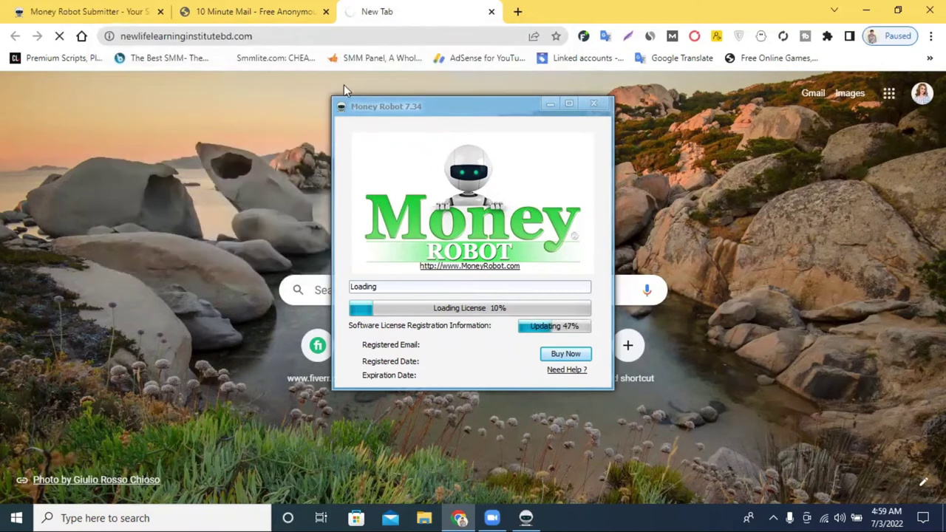
Close the 10 Minute Mail tab and minimise the Money Robot loading window to uncover the website
left_click(297, 15)
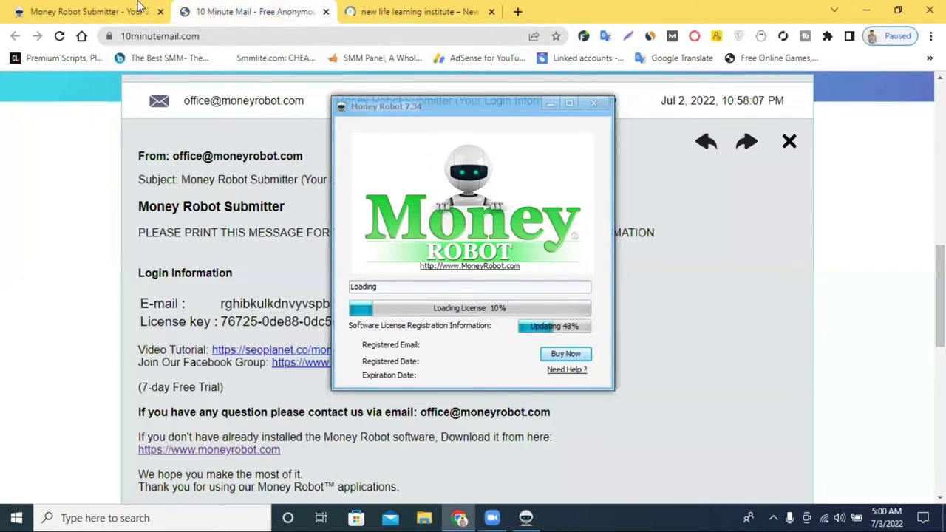
left_click(326, 11)
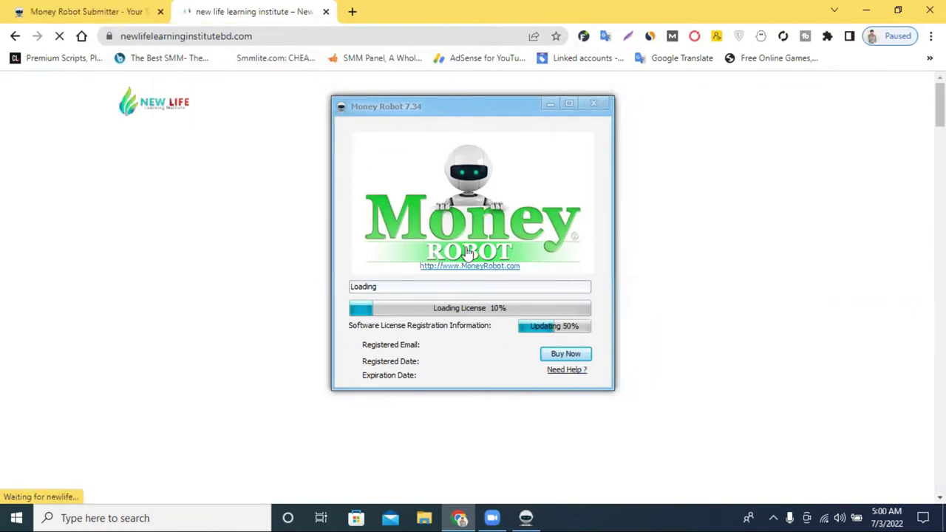
left_click_drag(467, 112, 817, 260)
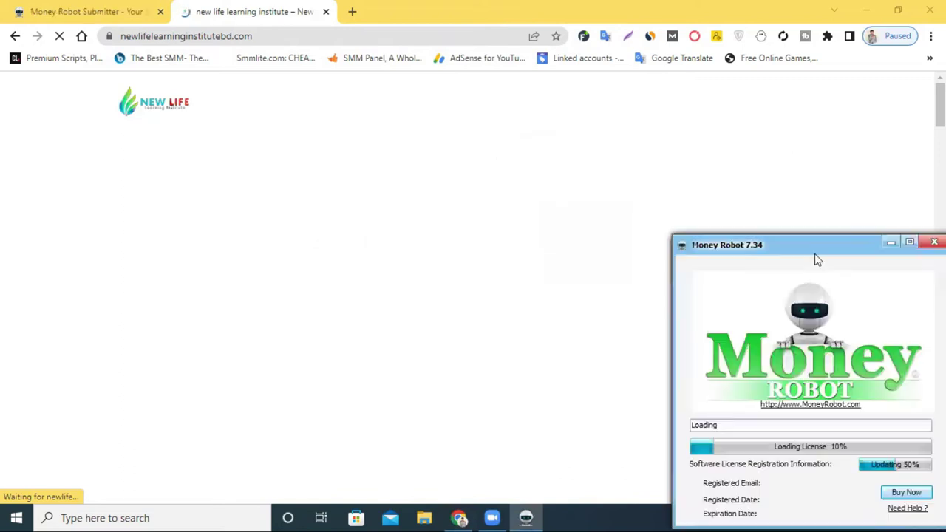
left_click(891, 243)
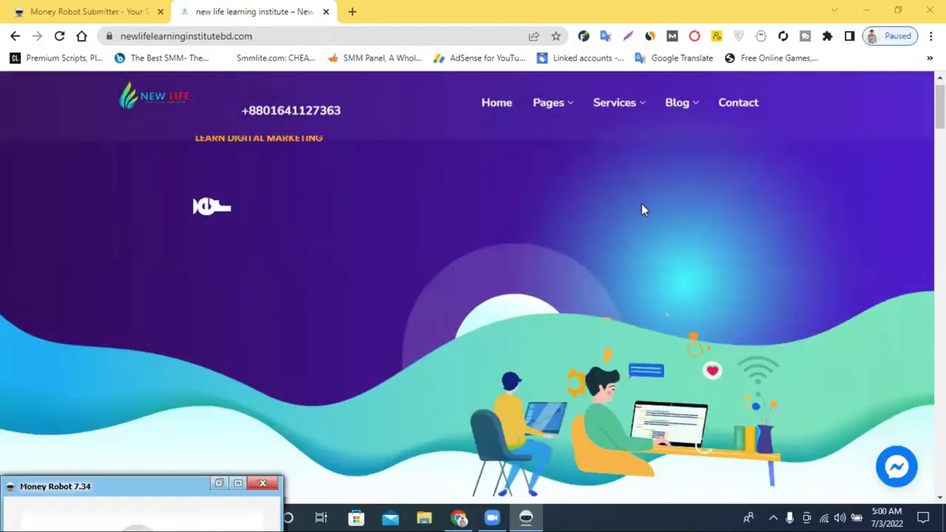
Open the website's Blog page and find the post "Twice profit than before you ever got in business"
scroll(642, 210, "down", 4)
scroll(642, 210, "up", 4)
scroll(642, 210, "down", 7)
scroll(641, 210, "up", 6)
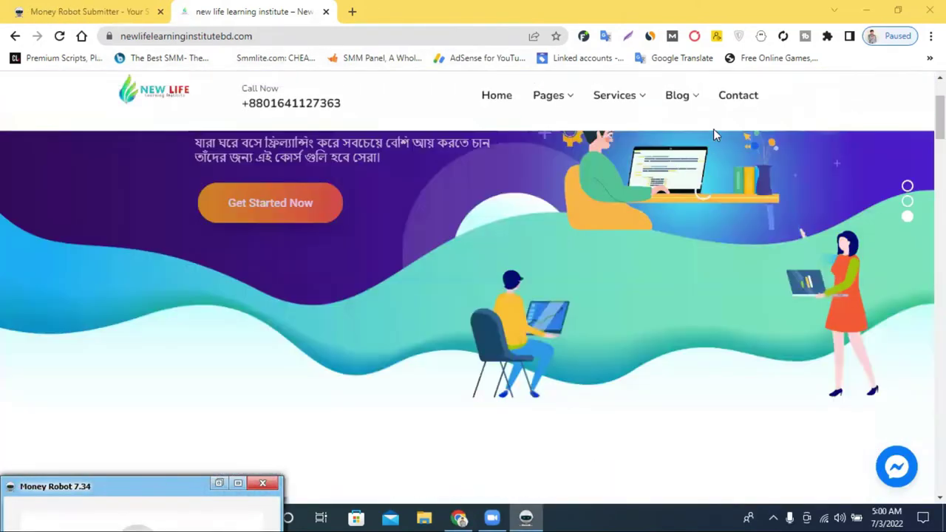
scroll(713, 136, "up", 2)
mouse_move(679, 115)
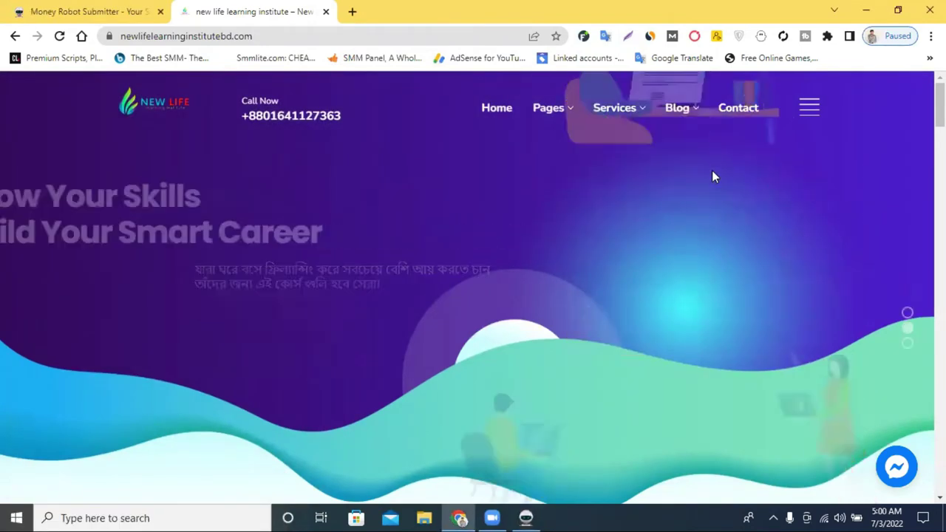
scroll(659, 161, "down", 6)
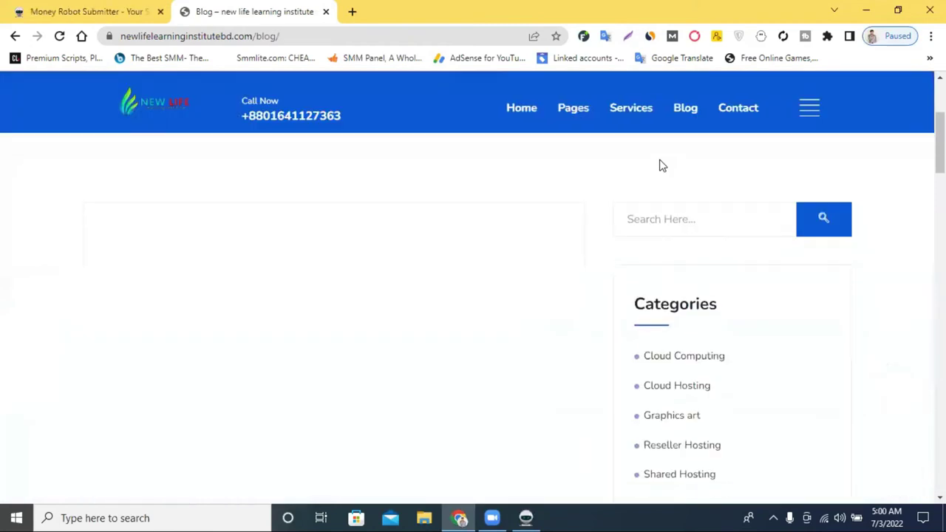
scroll(660, 161, "up", 3)
scroll(562, 170, "down", 4)
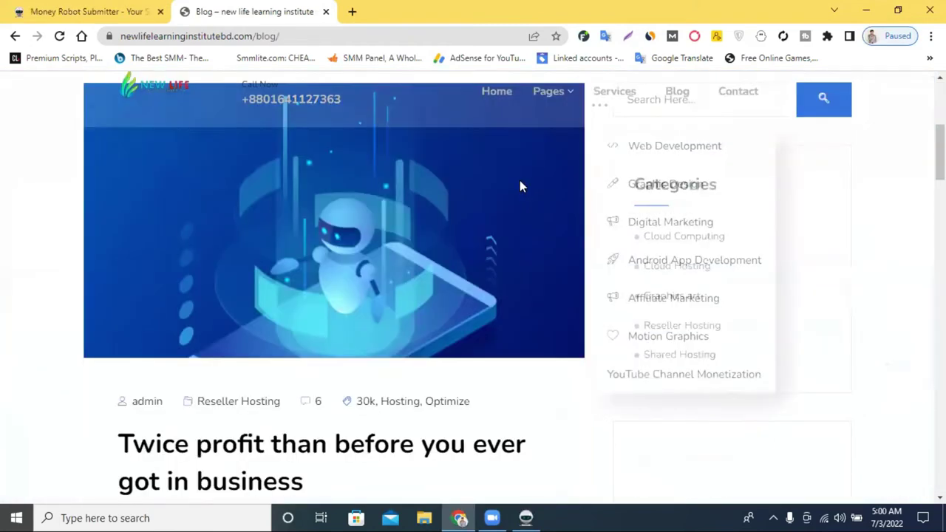
scroll(520, 187, "down", 5)
scroll(521, 187, "up", 3)
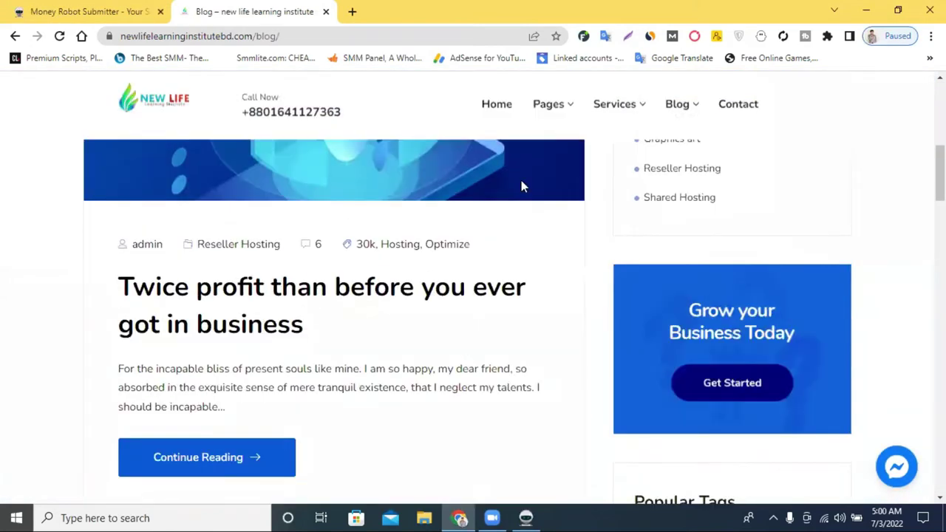
scroll(287, 222, "down", 2)
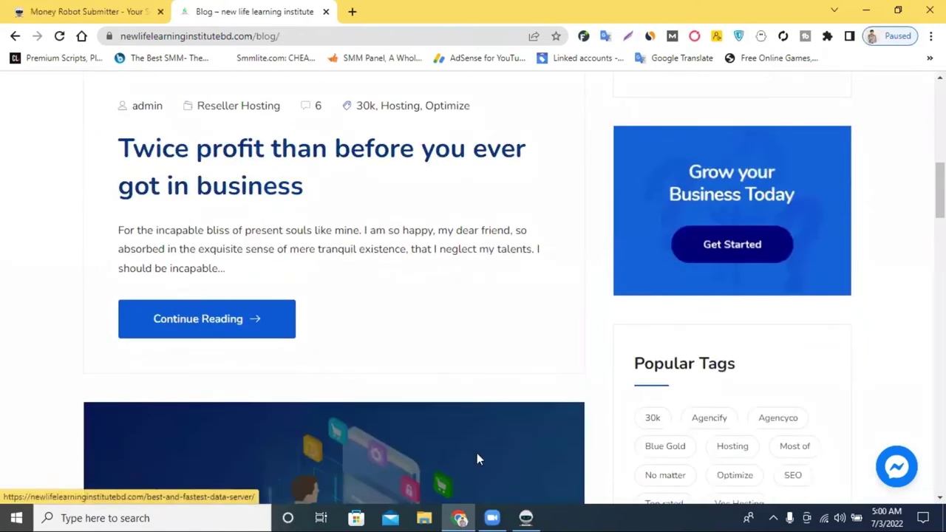
Restore the Money Robot window to check its update progress, and close the moneyrobot.com tab in Chrome
left_click(527, 516)
left_click(241, 482)
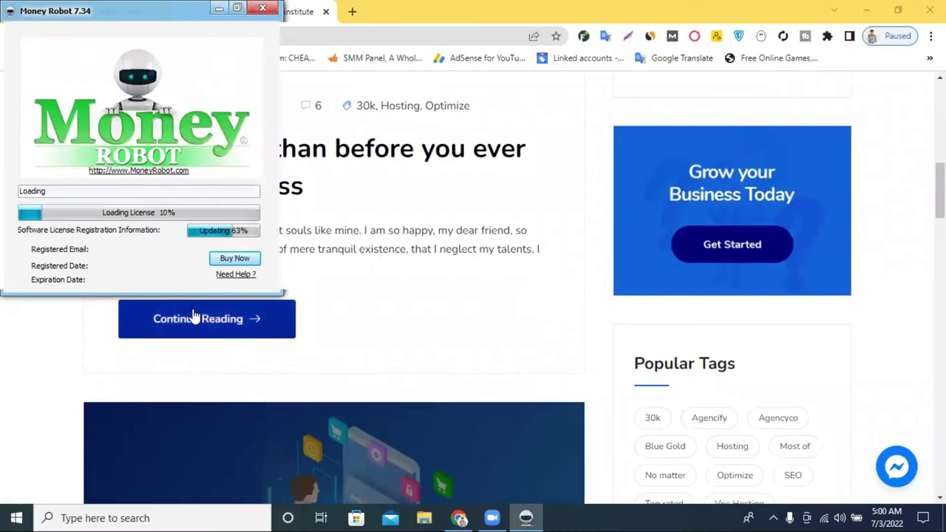
left_click(236, 11)
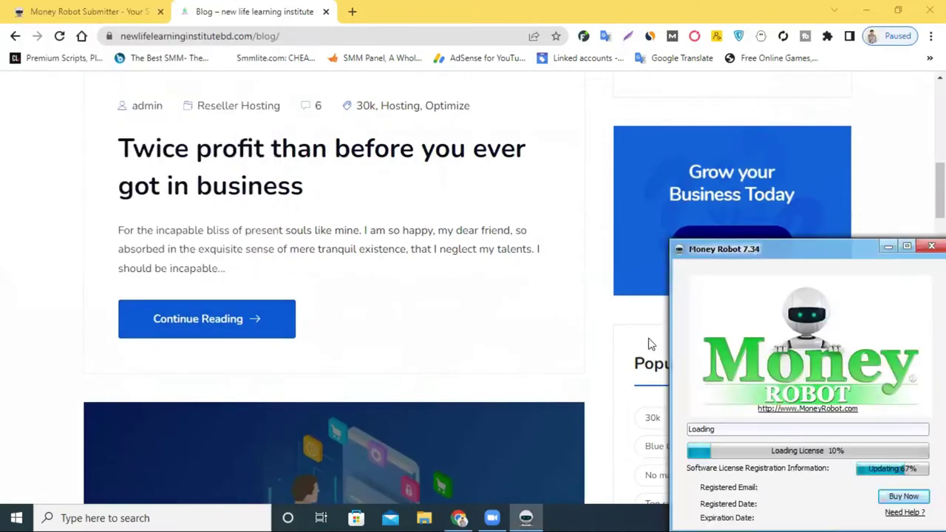
left_click_drag(763, 248, 582, 175)
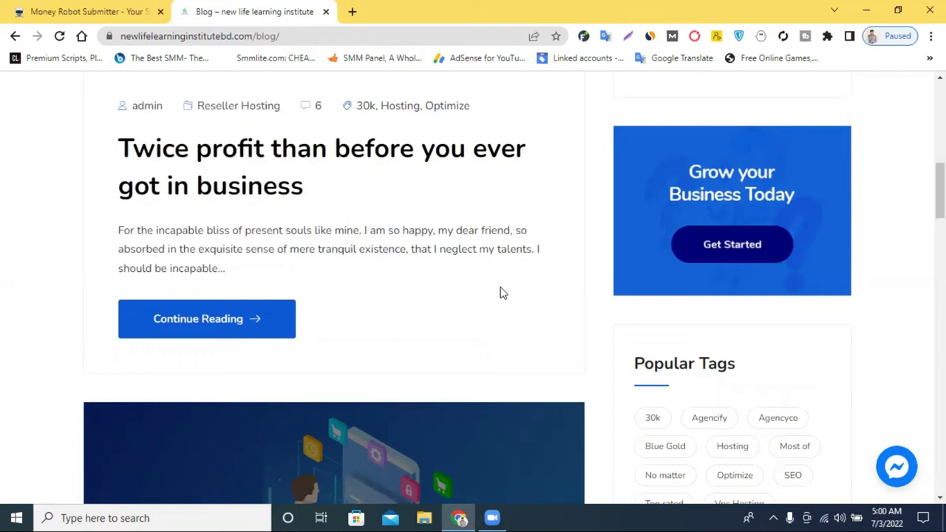
left_click(133, 12)
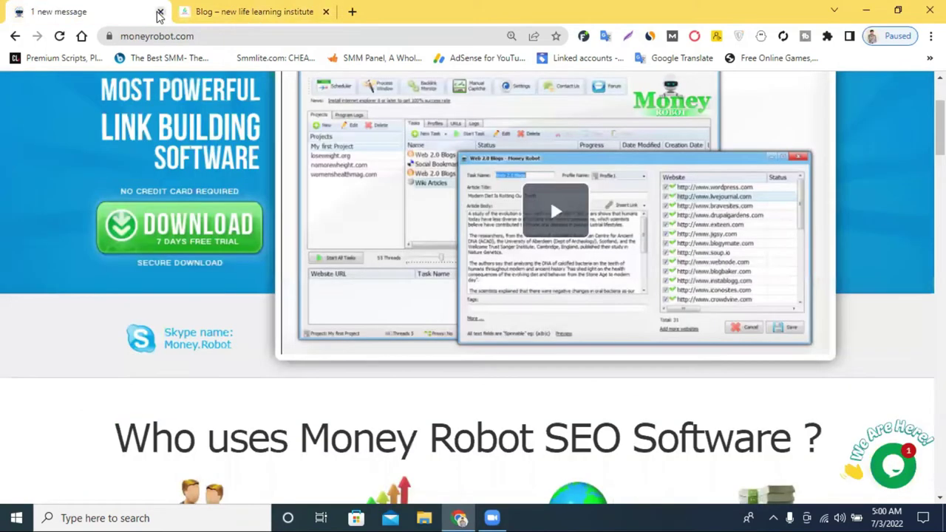
left_click(159, 11)
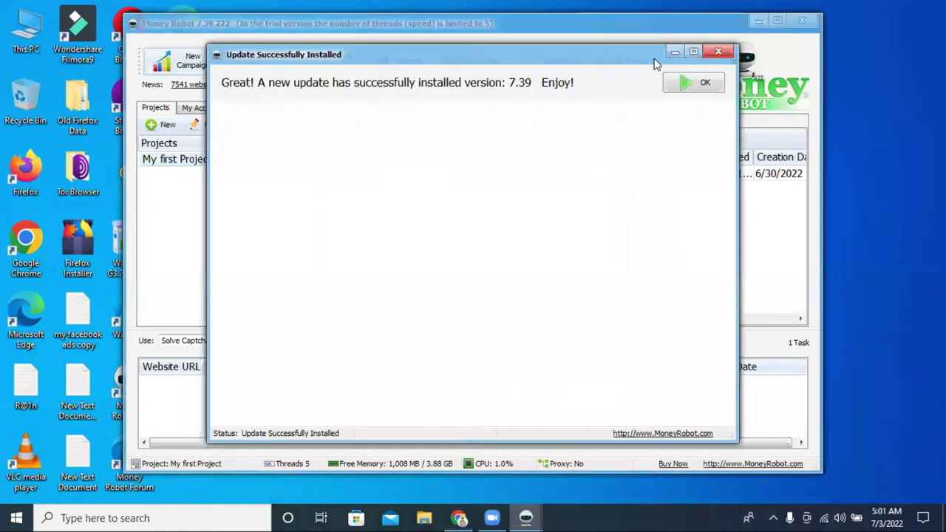
Dismiss the Money Robot update notice and maximise the main program window
left_click(704, 85)
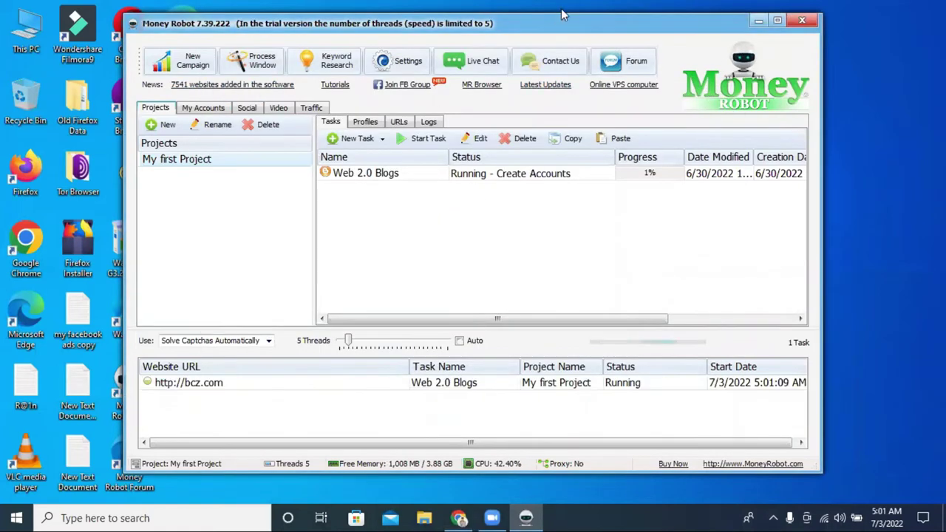
left_click(780, 22)
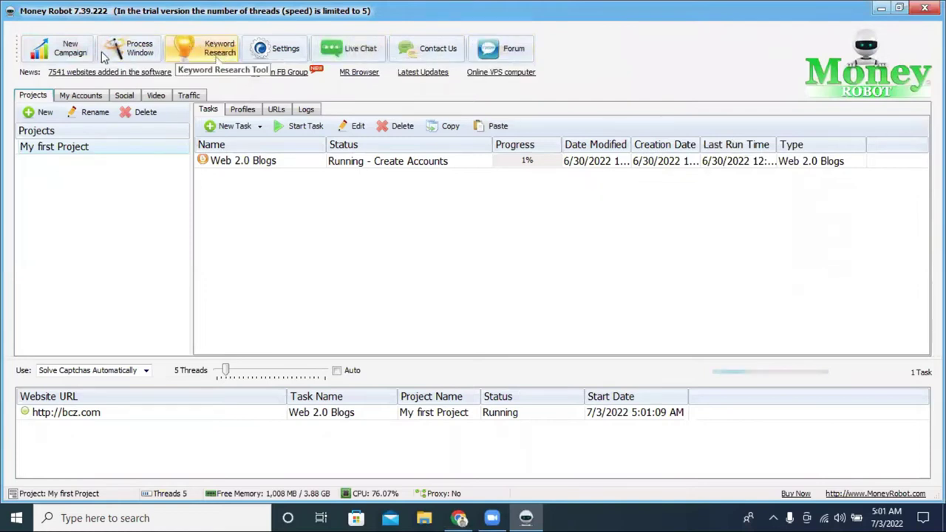
Create a new Social Bookmarking task in My first Project and look over its URL and Description fields
left_click(238, 127)
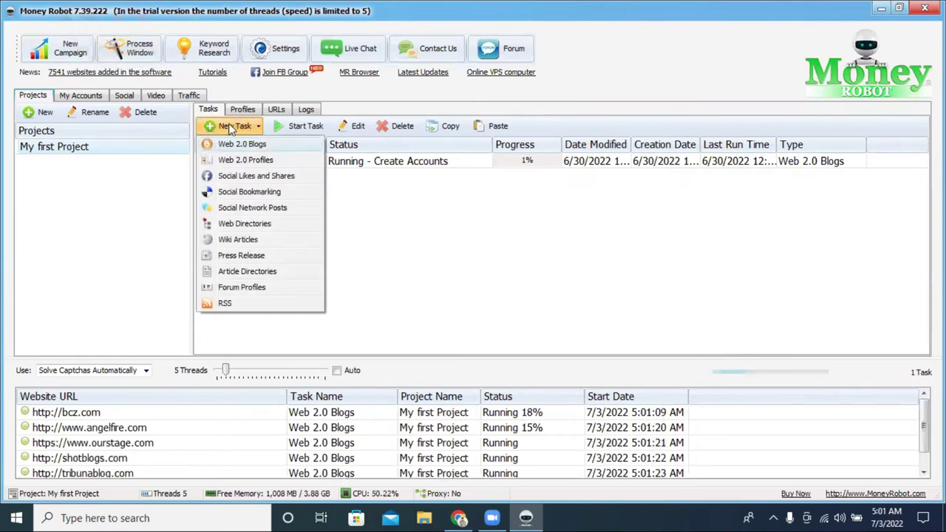
left_click(286, 194)
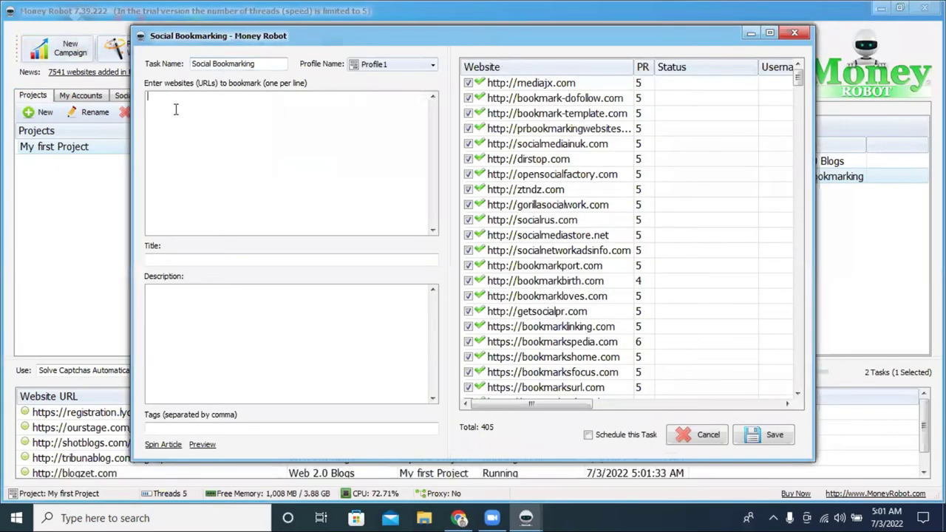
left_click(192, 313)
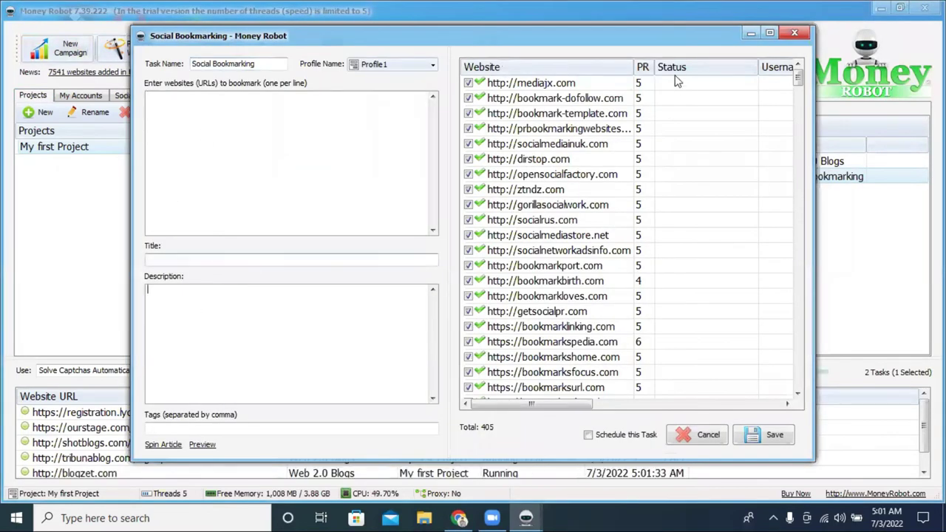
Minimise the Social Bookmarking task, switch to Chrome and open the blog post "Twice profit than before you ever got in business"
left_click(749, 37)
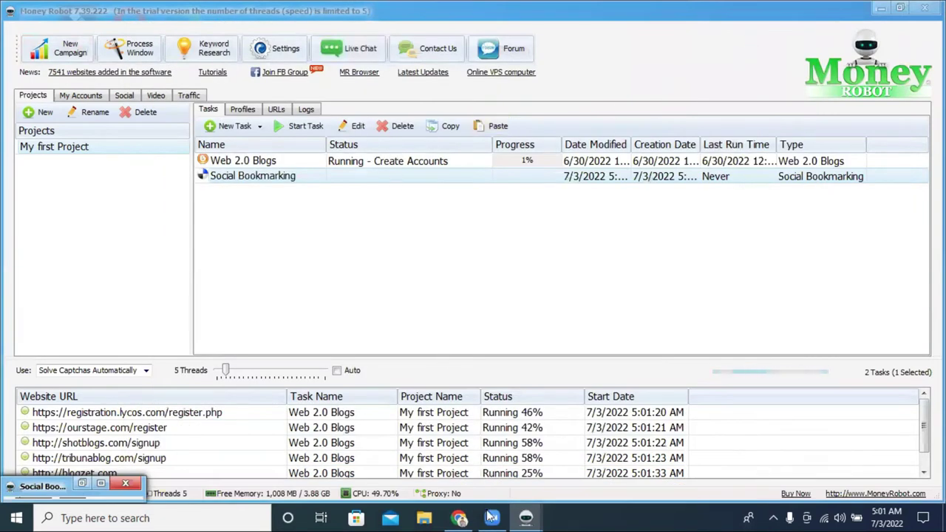
left_click(459, 518)
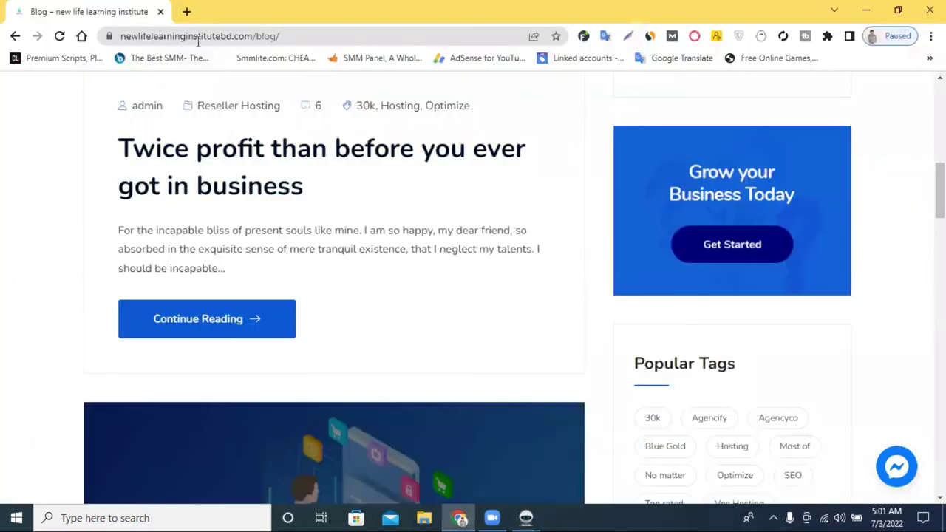
left_click(219, 152)
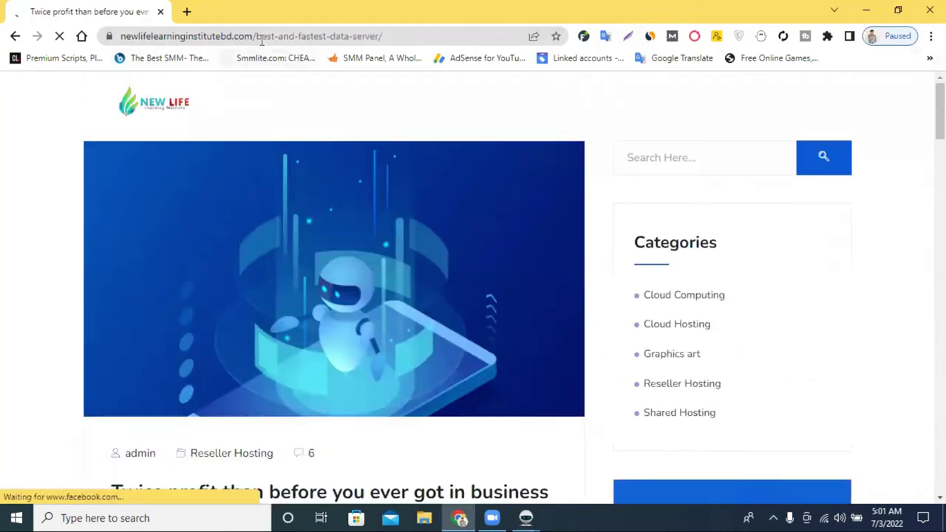
Copy the blog post's full URL from Chrome and paste it into the Social Bookmarking task's list of websites to bookmark
left_click(259, 36)
right_click(261, 37)
left_click(333, 117)
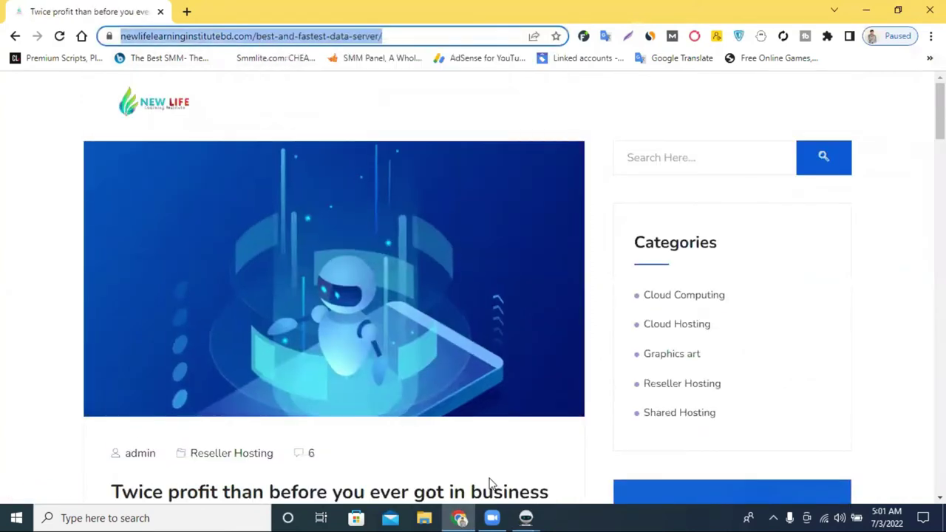
left_click(525, 518)
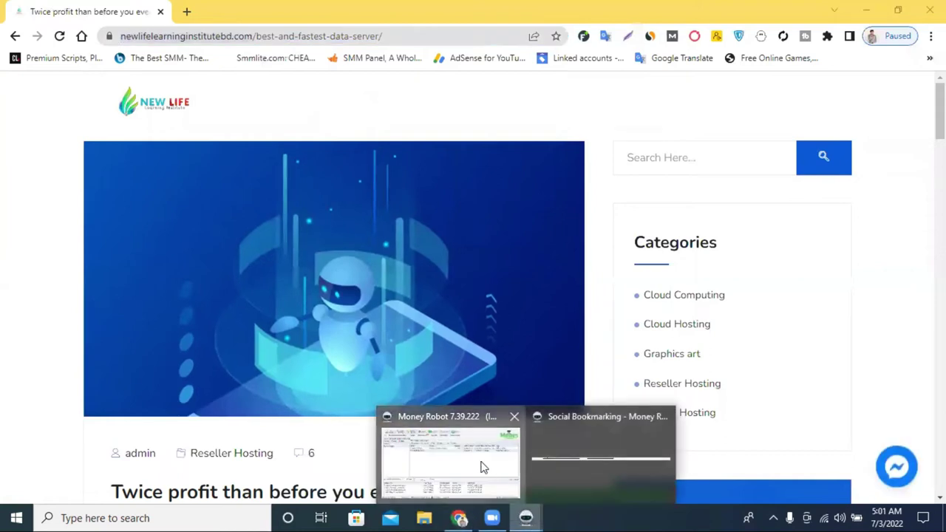
left_click(481, 463)
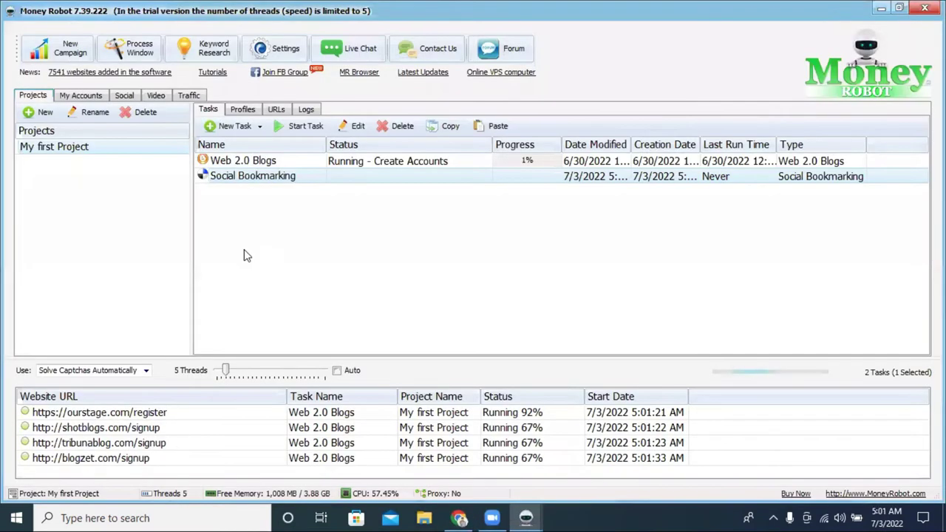
left_click(527, 518)
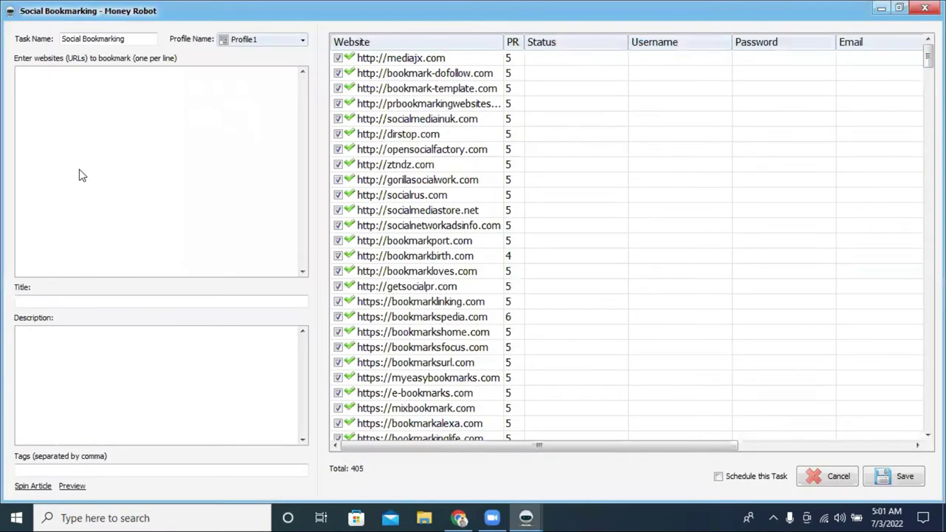
key("ctrl+v")
Copy the post heading "Twice profit than before you ever got in business" in Chrome for the task's Title field
left_click(65, 300)
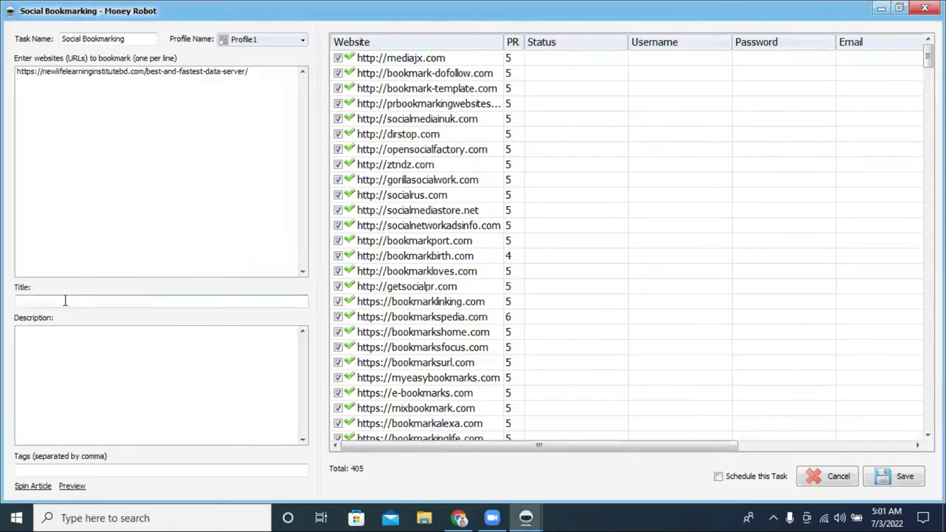
left_click(459, 518)
scroll(299, 325, "down", 2)
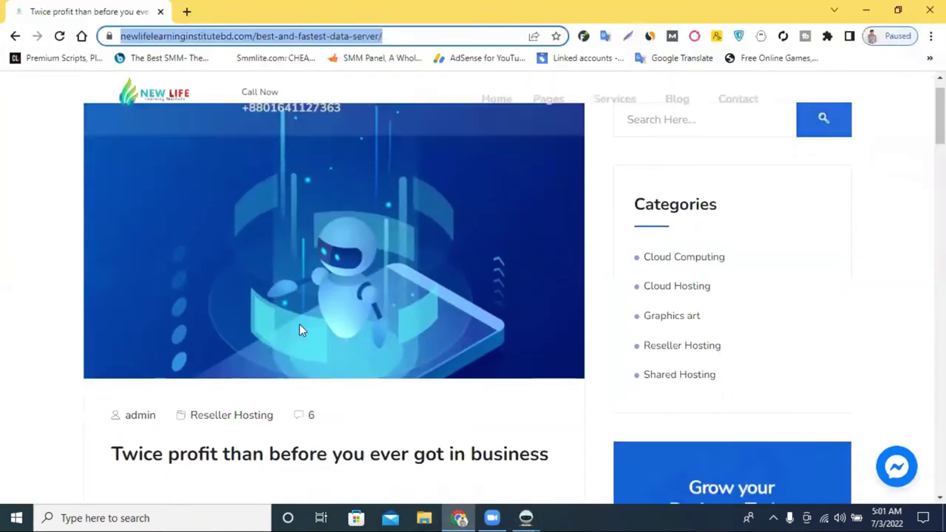
double_click(243, 355)
triple_click(242, 361)
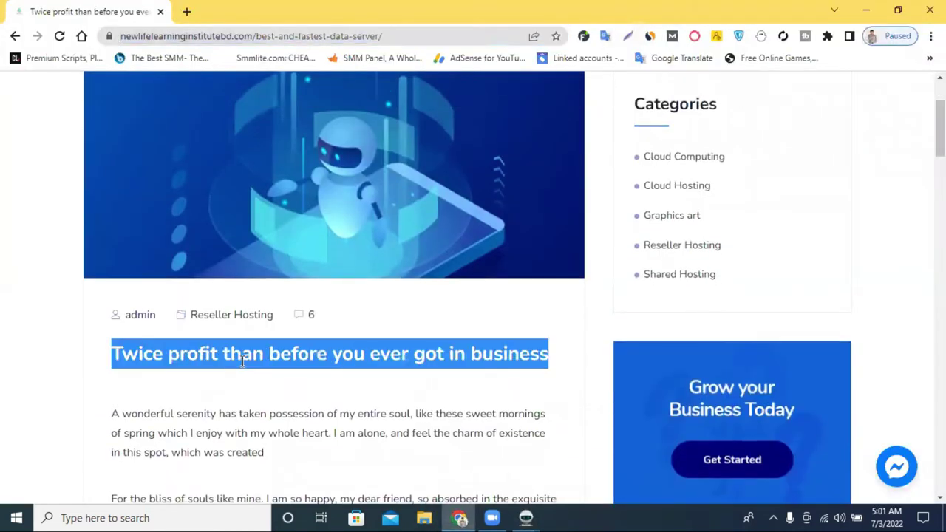
left_click(525, 518)
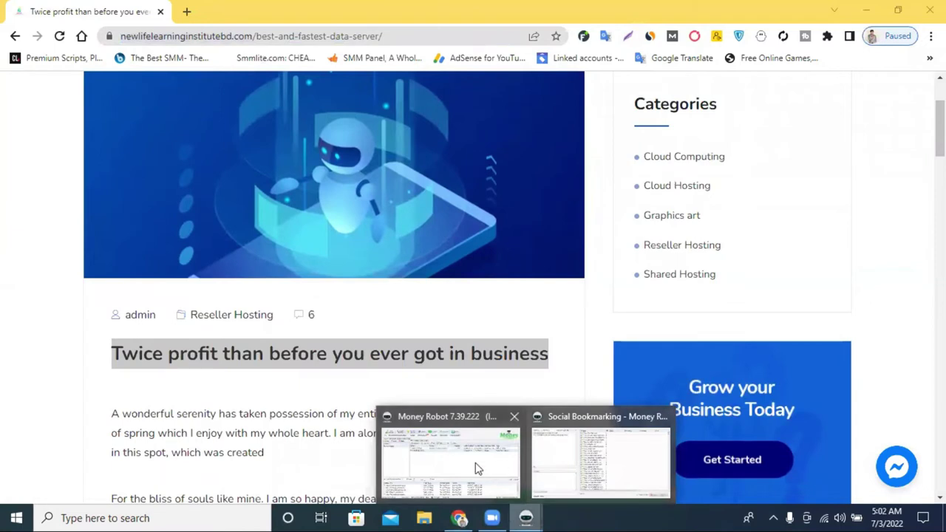
left_click(477, 468)
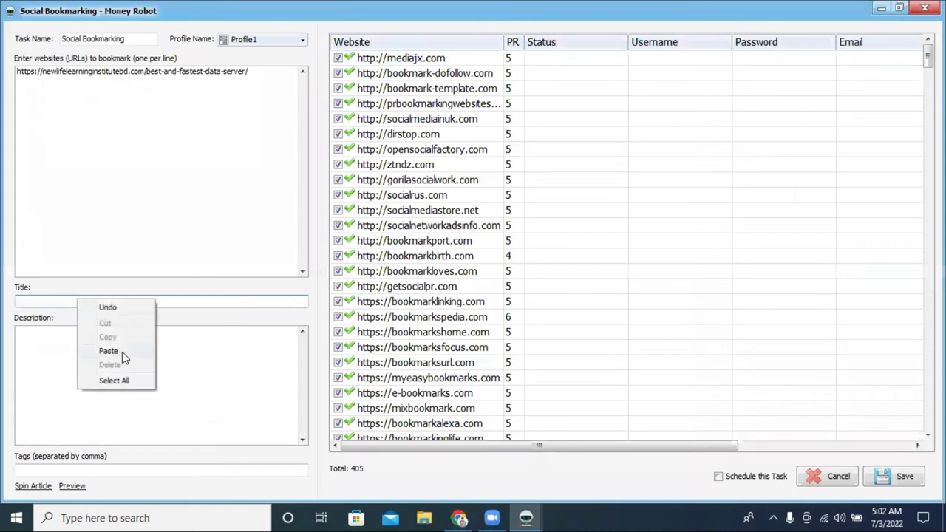
key("Escape")
left_click(459, 518)
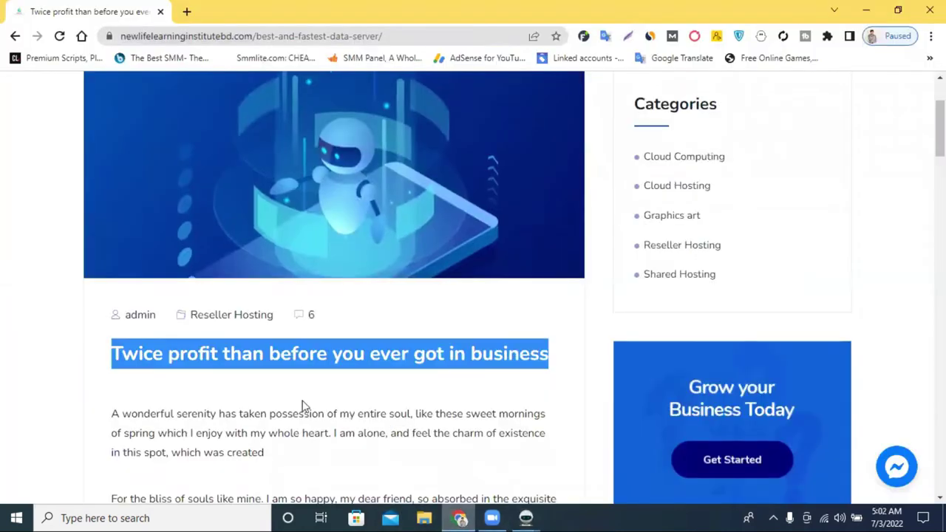
right_click(296, 362)
left_click(323, 372)
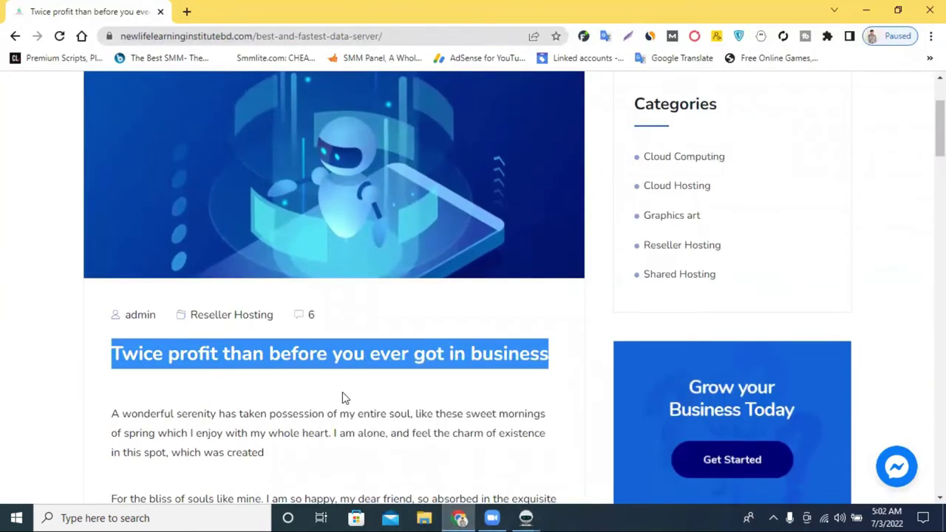
Try to paste the copied heading in the Social Bookmarking task, and cut the misplaced text out of the URL list
left_click(525, 518)
left_click(560, 481)
right_click(112, 299)
left_click(153, 346)
right_click(96, 165)
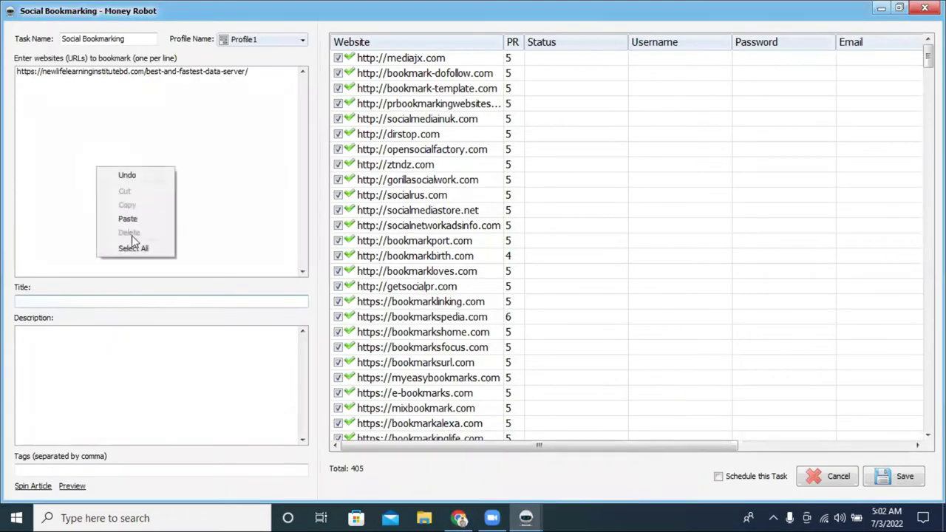
left_click(129, 217)
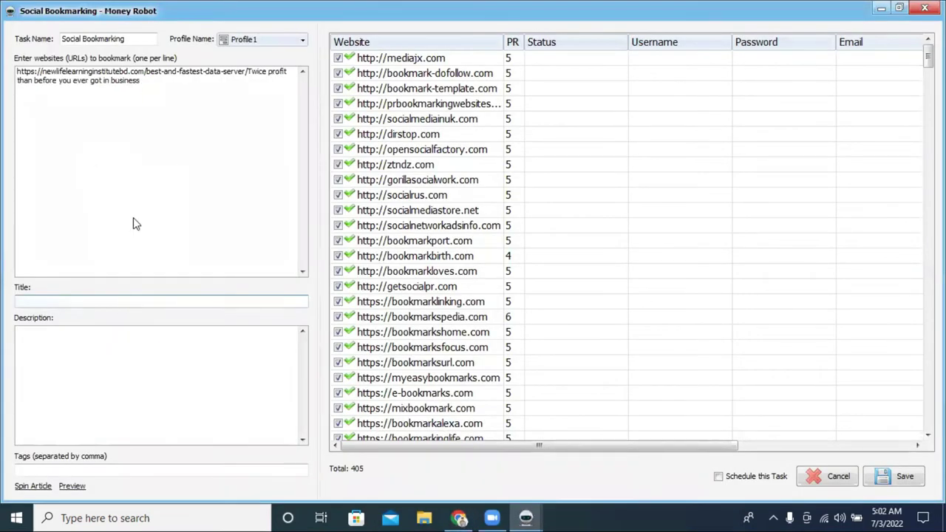
left_click_drag(254, 74, 261, 90)
right_click(262, 73)
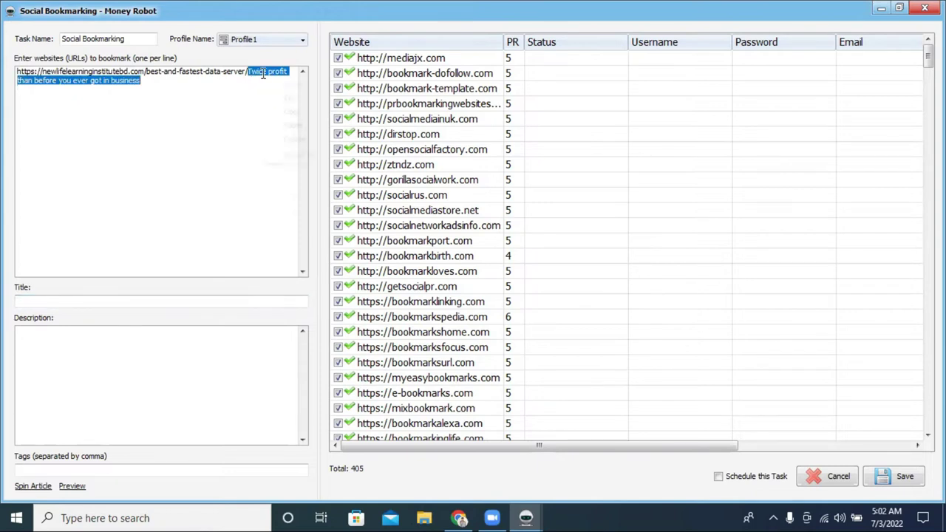
left_click(307, 100)
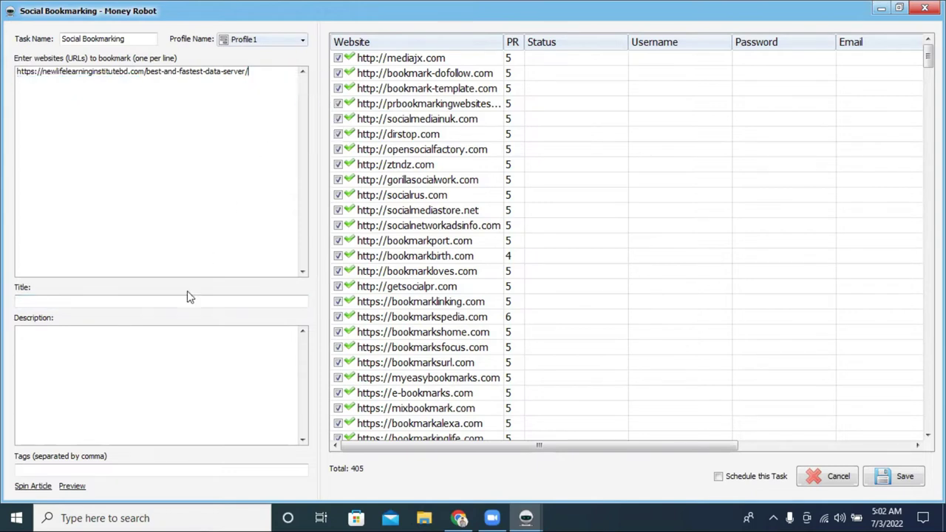
Try entering "ff" and pasting the post heading in the Title field, and undo the entries
right_click(121, 299)
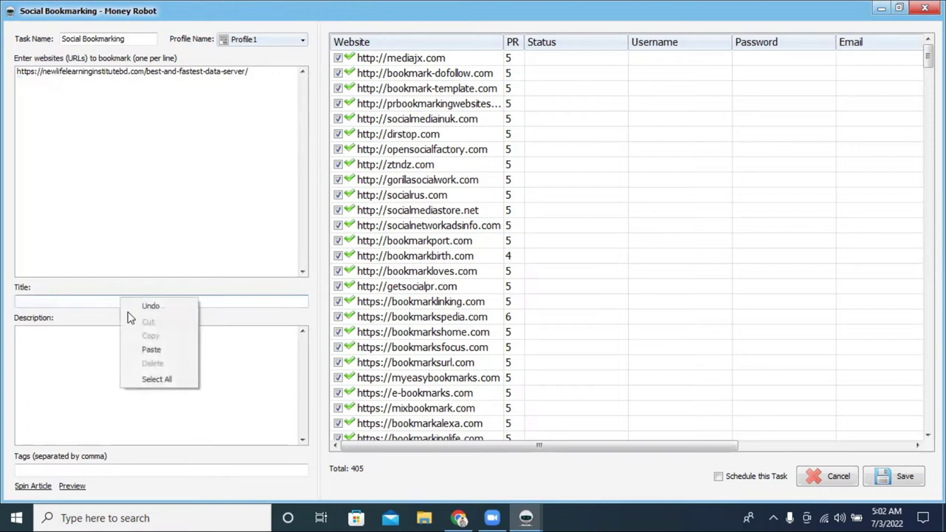
left_click(141, 343)
type("ff")
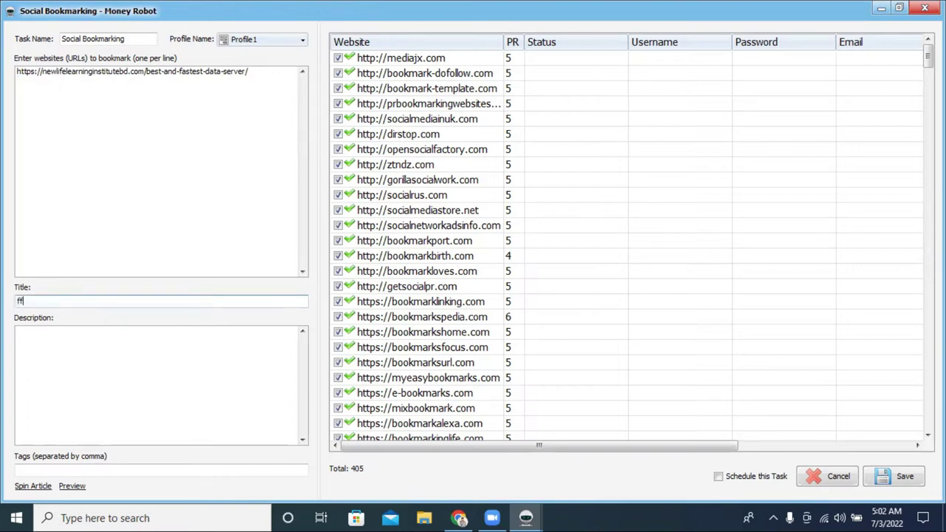
key("BackSpace")
key("BackSpace")
key("ctrl+v")
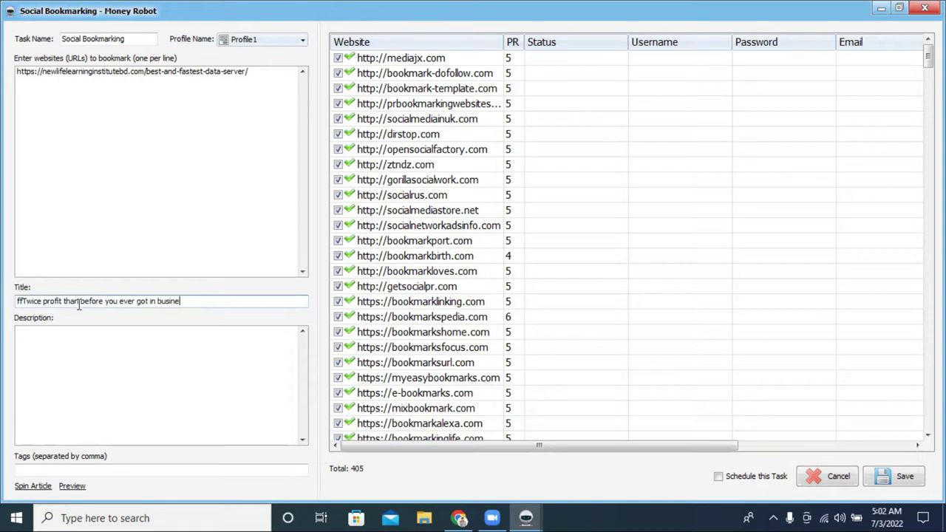
key("ctrl+z")
key("ctrl+v")
key("ctrl+z")
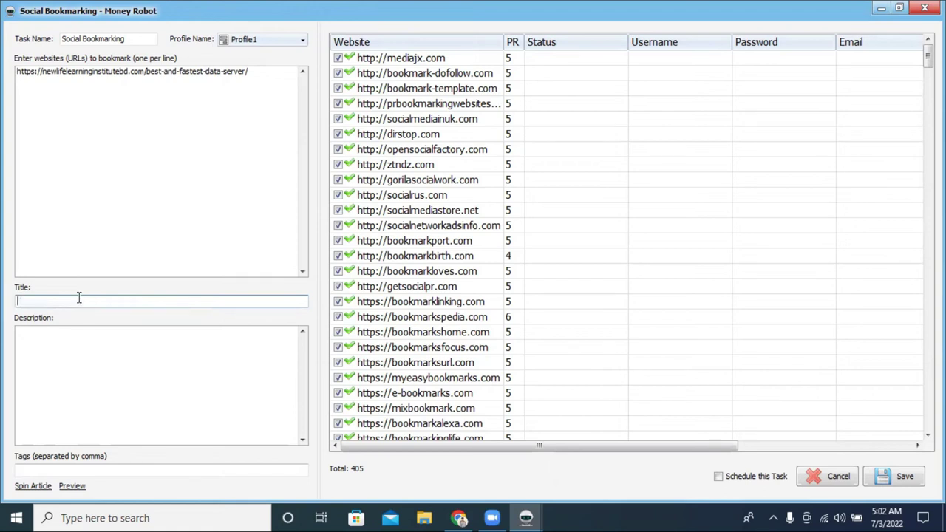
Paste the heading "Twice profit than before you ever got in business" into the Description field of the Social Bookmarking task
right_click(79, 301)
left_click(53, 347)
left_click(104, 301)
right_click(110, 170)
left_click(72, 328)
right_click(51, 338)
left_click(81, 393)
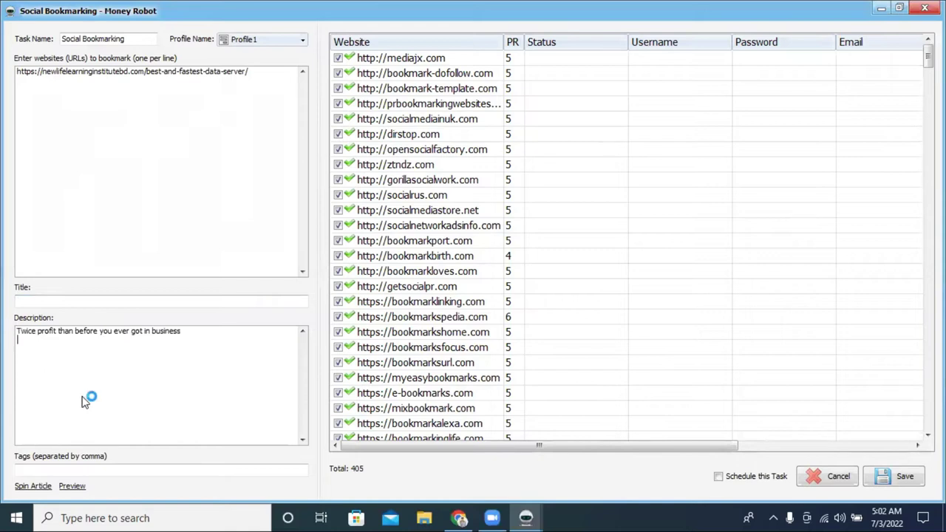
Try to transfer the heading text from the Description field to the Title field
double_click(123, 331)
left_click(130, 333)
left_click_drag(182, 332, 18, 336)
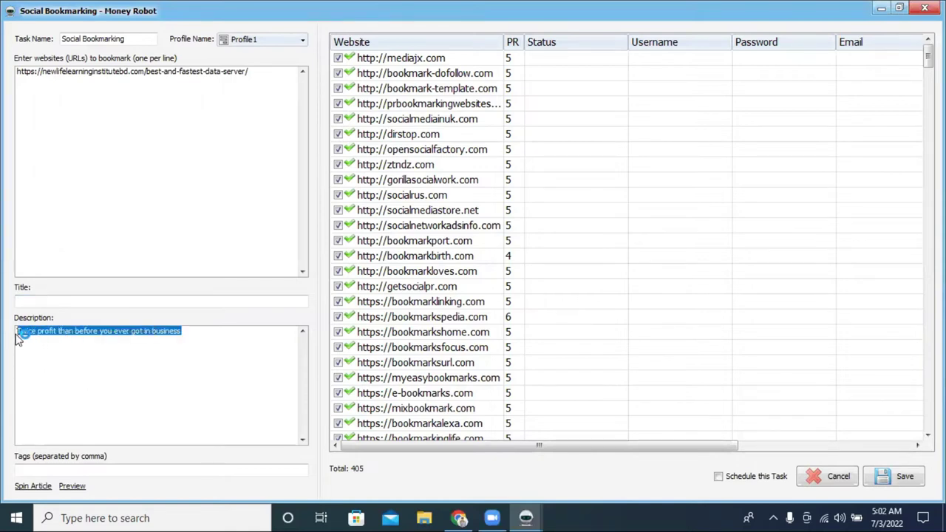
left_click(47, 303)
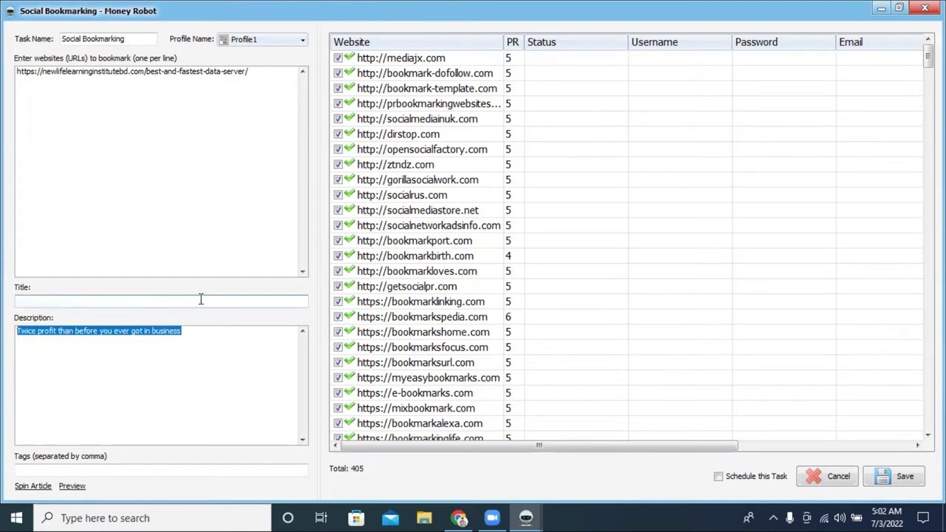
left_click(200, 355)
left_click(143, 304)
Undo the last cut in the URL list and cut the heading text after the URL out again
double_click(177, 223)
left_click(178, 224)
right_click(177, 223)
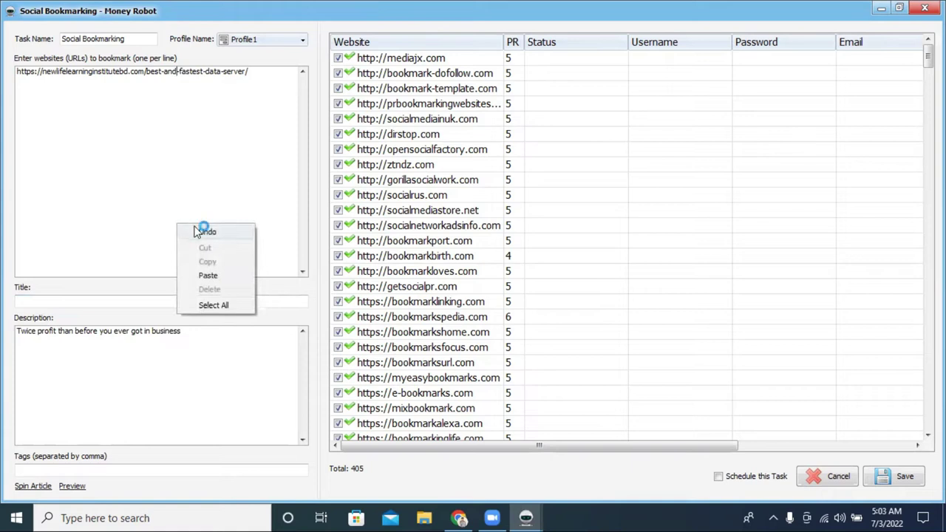
left_click(197, 231)
left_click(190, 230)
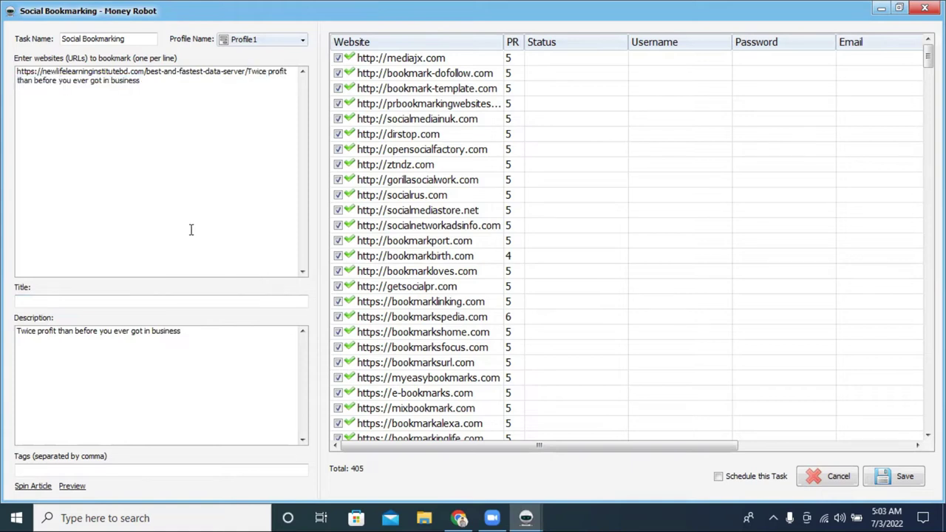
left_click_drag(249, 71, 266, 89)
right_click(267, 70)
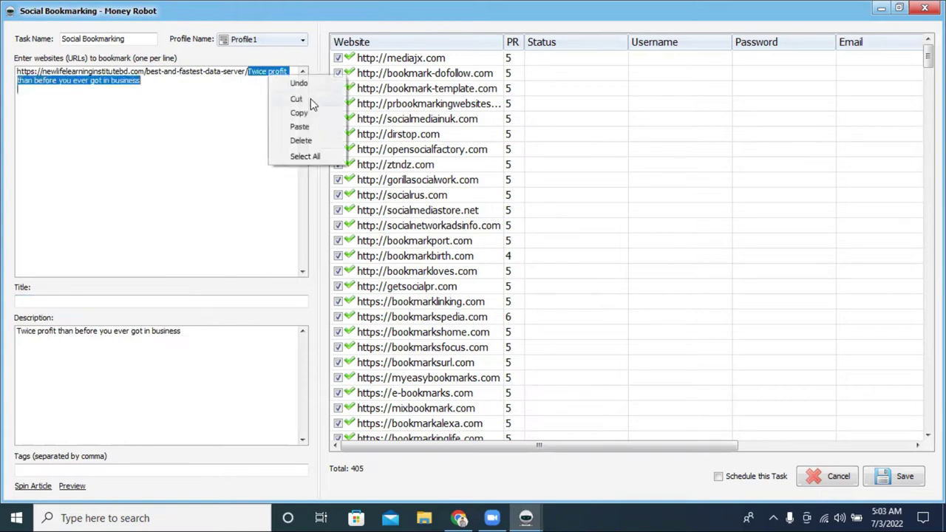
left_click(310, 98)
Try entering "twice" as the title, clear it, and minimise and restore the Social Bookmarking task window
left_click(129, 303)
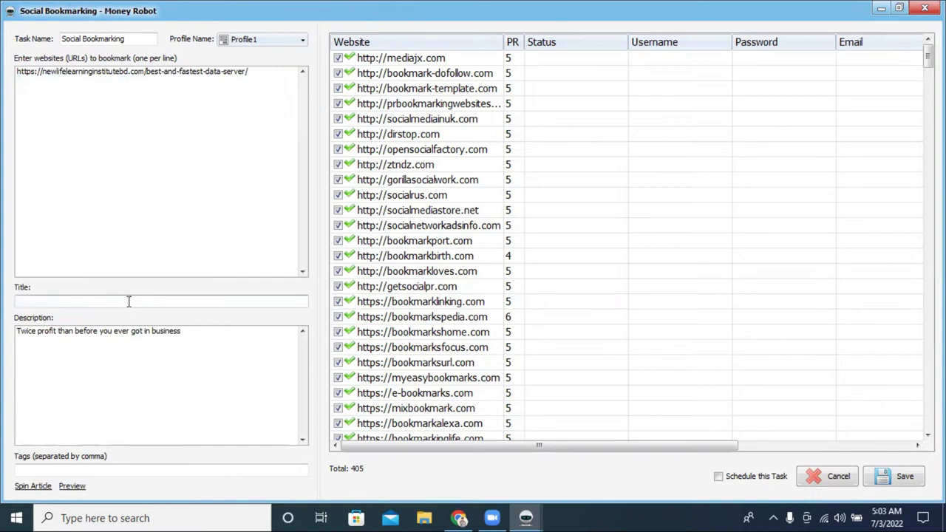
type("twice")
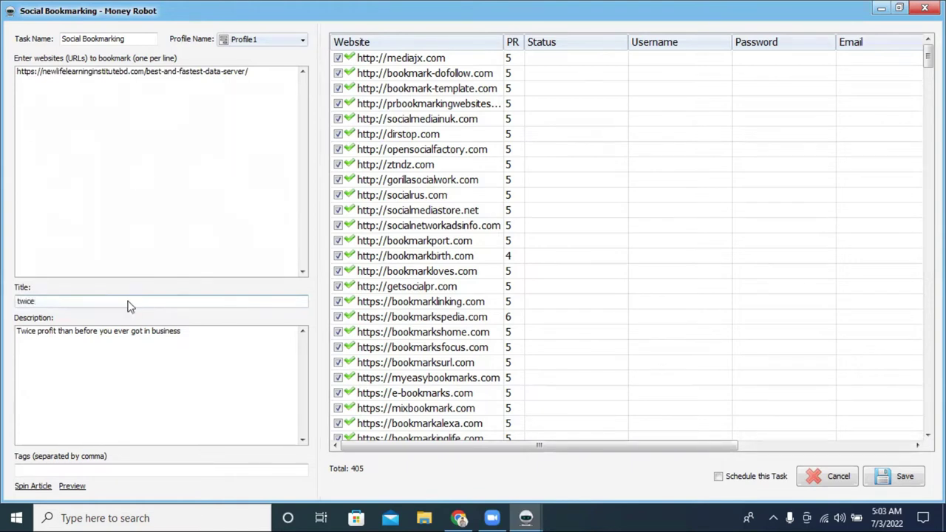
key("ctrl+a")
key("BackSpace")
left_click(881, 9)
left_click(101, 488)
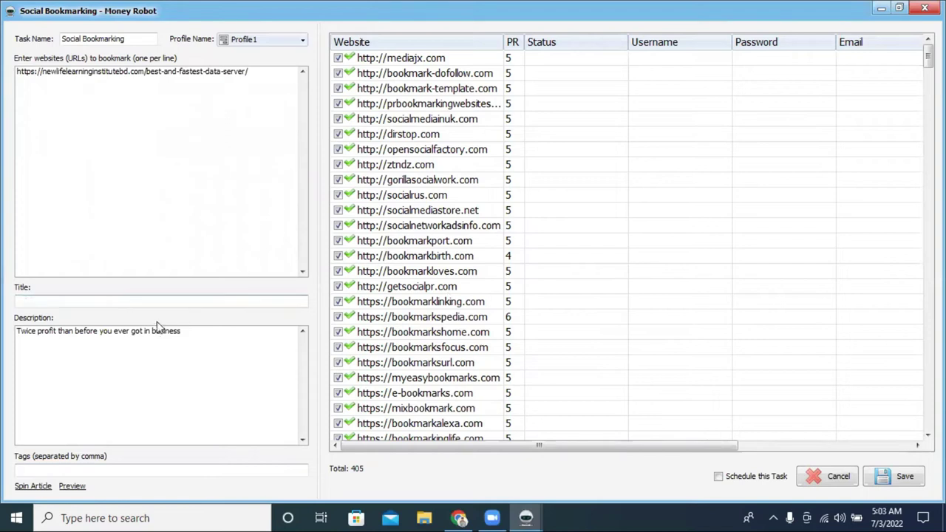
Move the text "Twice profit than before you ever got in business" from the Description field to the Title field
left_click(148, 328)
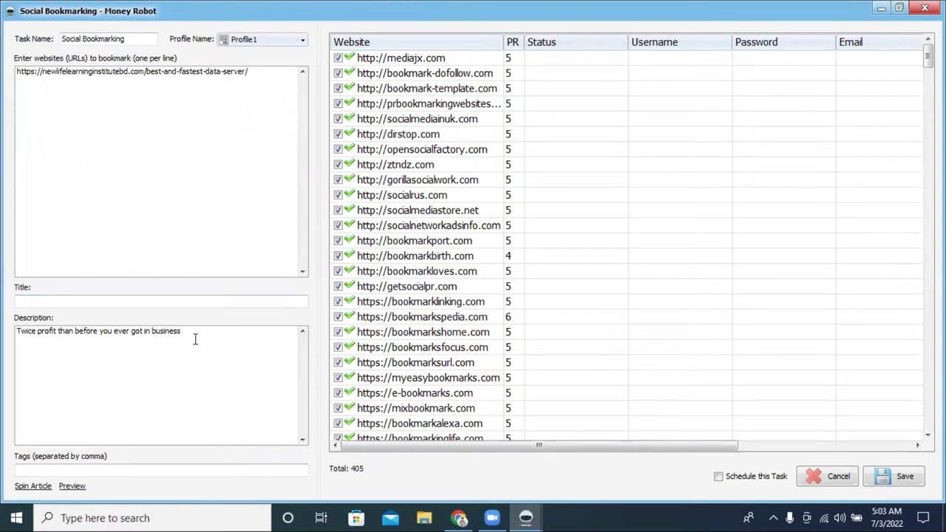
left_click_drag(189, 332, 16, 333)
right_click(16, 332)
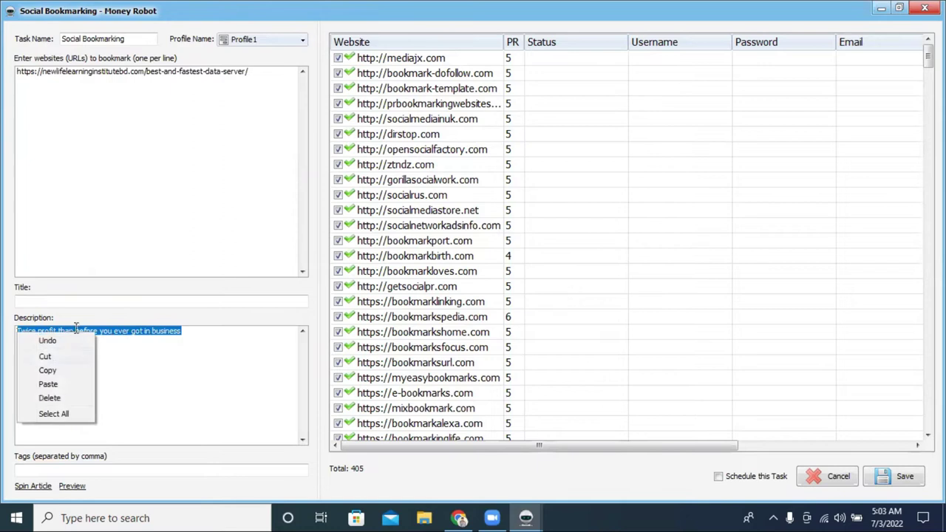
left_click(47, 357)
right_click(52, 301)
left_click(65, 353)
Cut the heading out of the Description field, and in Chrome copy the blog post's text from its heading through the final bullet list
left_click(85, 346)
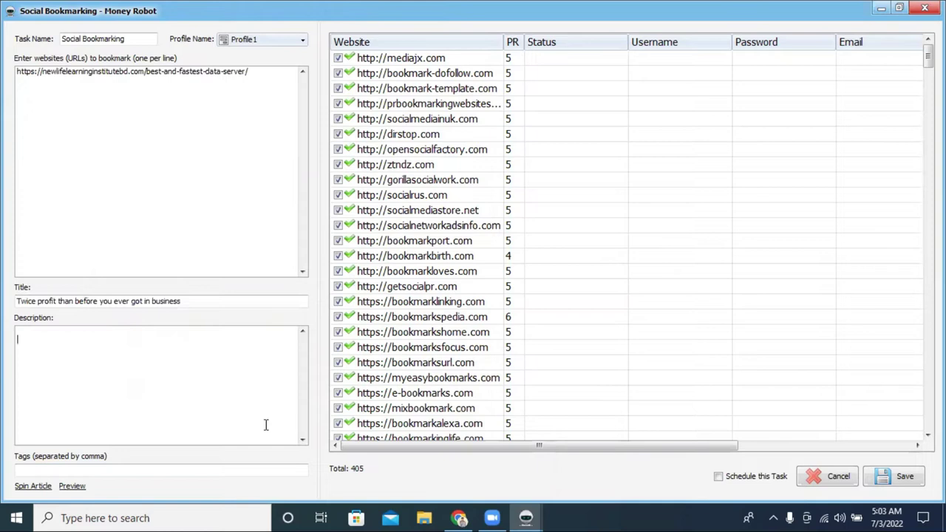
left_click(459, 517)
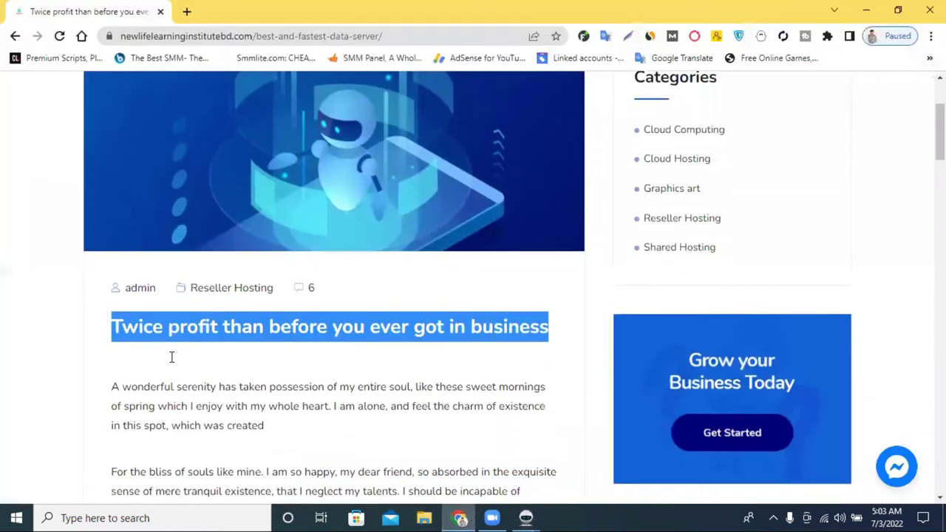
scroll(171, 357, "down", 3)
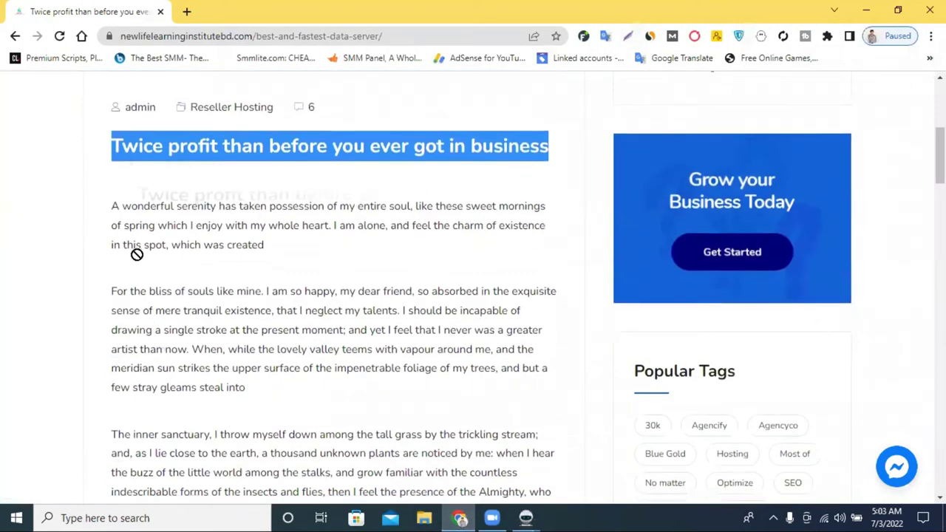
left_click(117, 209)
left_click_drag(116, 145, 394, 230)
scroll(188, 300, "down", 3)
scroll(281, 306, "down", 6)
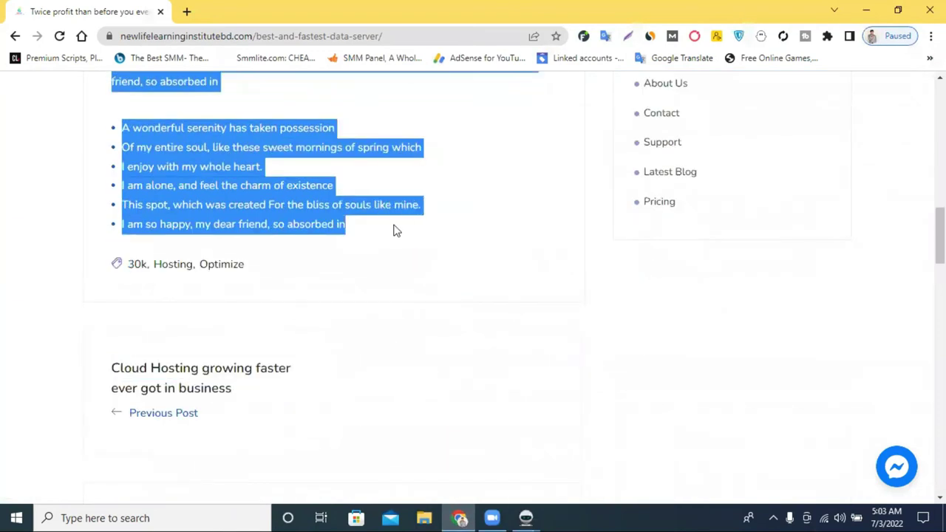
right_click(346, 192)
left_click(366, 200)
Paste the copied blog post text into the Description field of the Social Bookmarking task in Money Robot
left_click(525, 518)
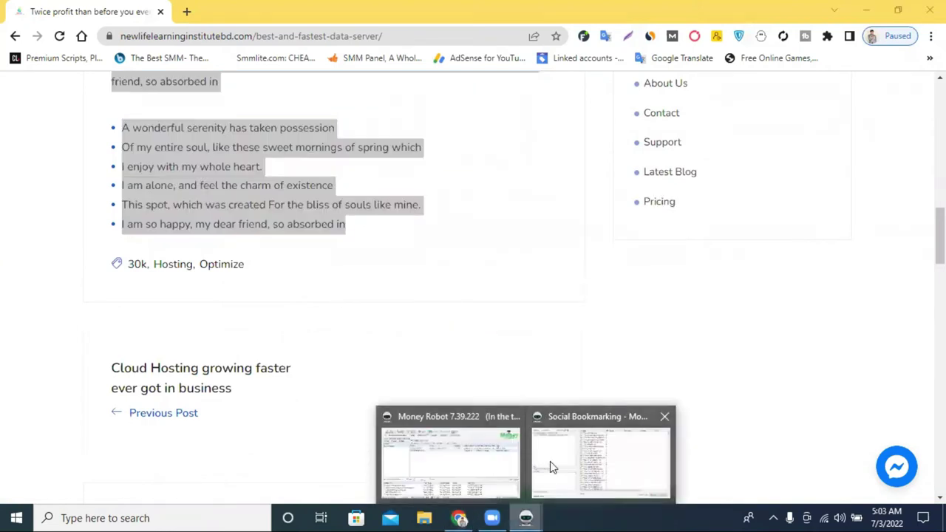
left_click(571, 469)
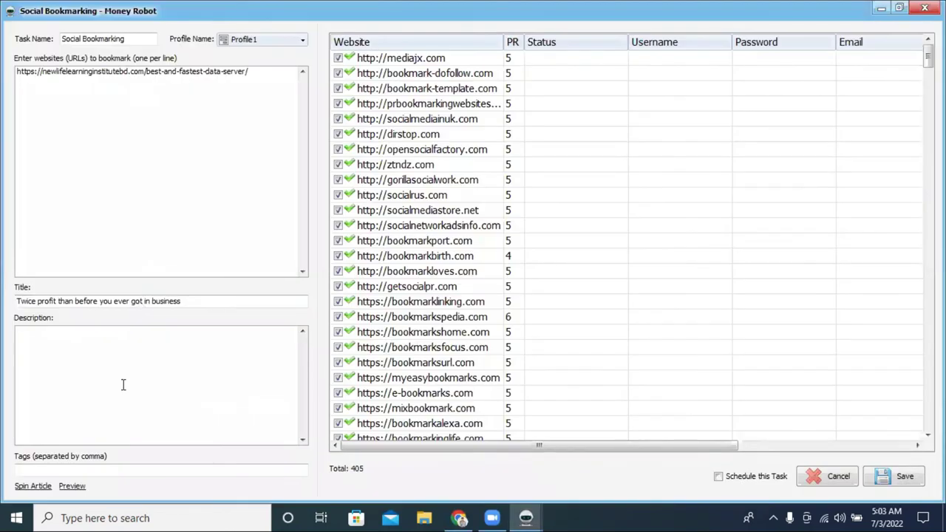
key("ctrl+v")
scroll(111, 369, "up", 4)
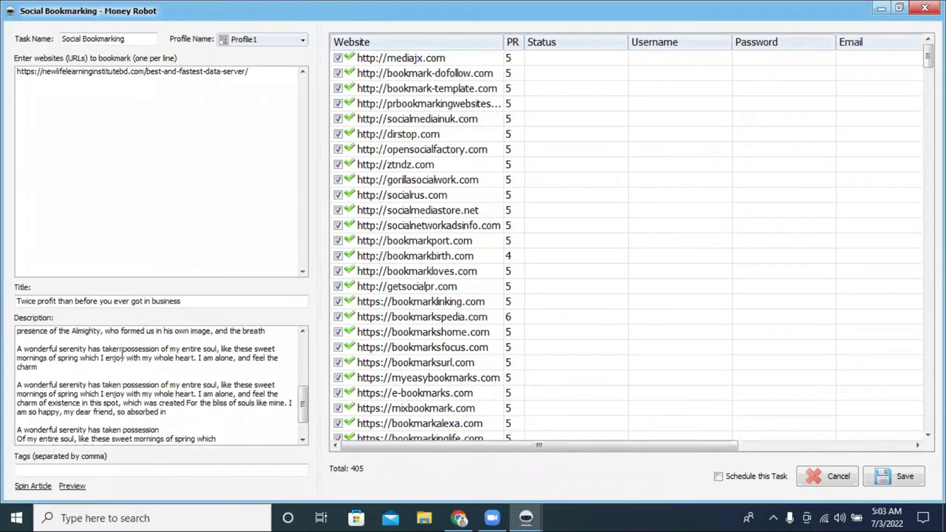
scroll(129, 368, "up", 3)
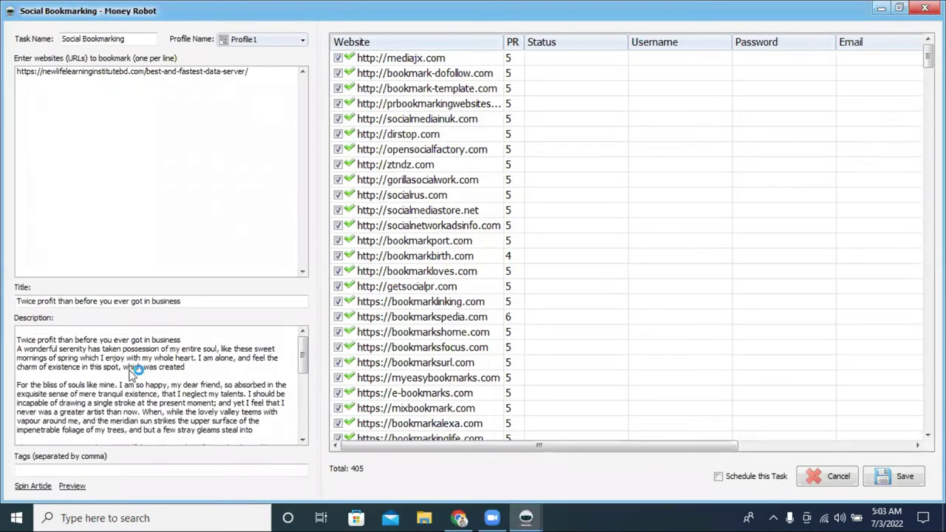
Enter the freelancer's name as the tag and save the Social Bookmarking task
left_click(71, 471)
type("freelancer raju")
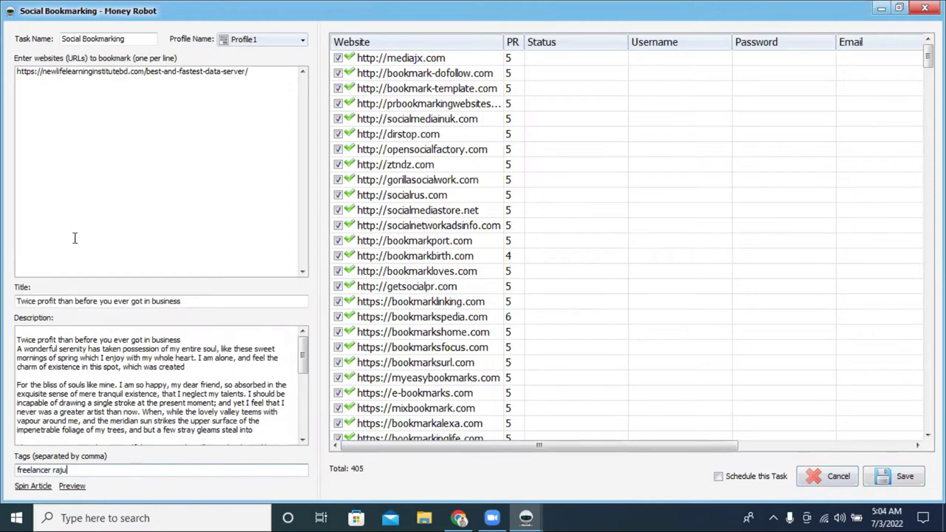
left_click(902, 479)
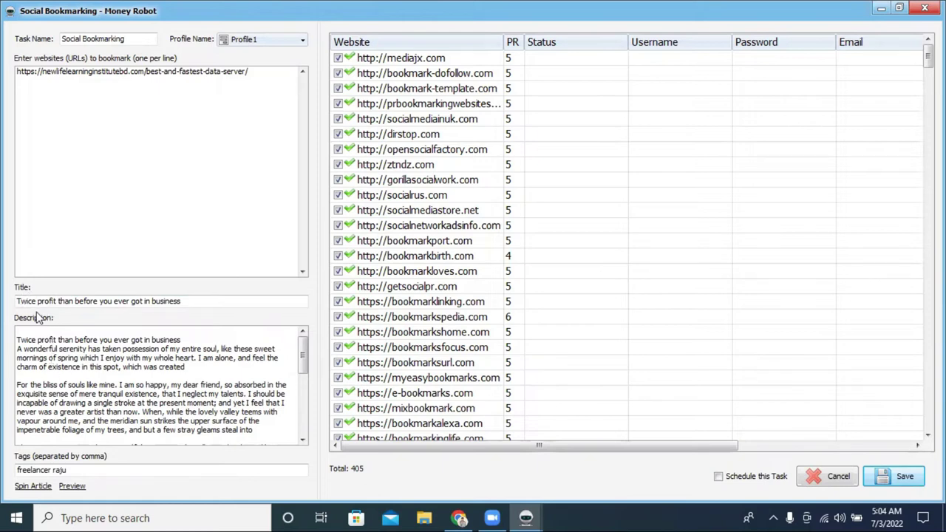
left_click_drag(17, 301, 192, 301)
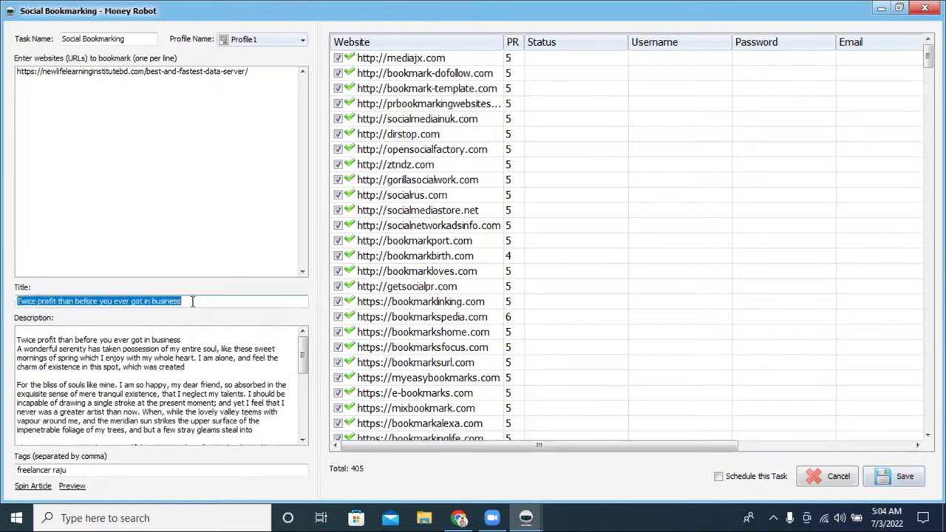
left_click(193, 302)
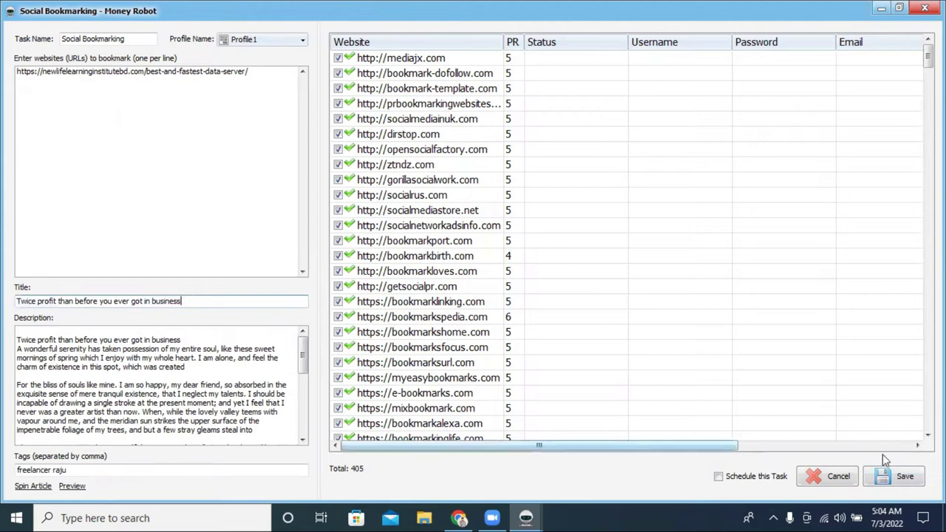
left_click(892, 481)
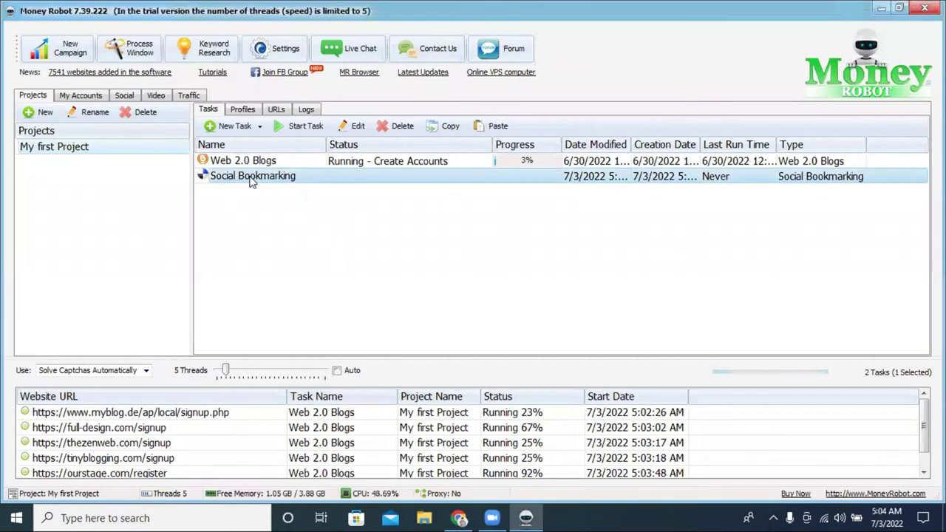
Delete the Web 2.0 Blogs task from My first Project and start the Social Bookmarking task
left_click(230, 161)
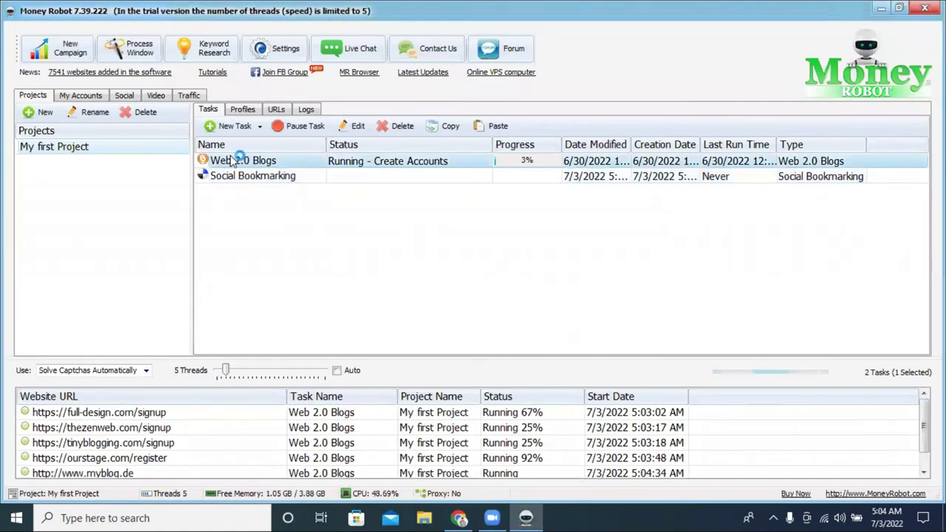
left_click(401, 126)
left_click(453, 269)
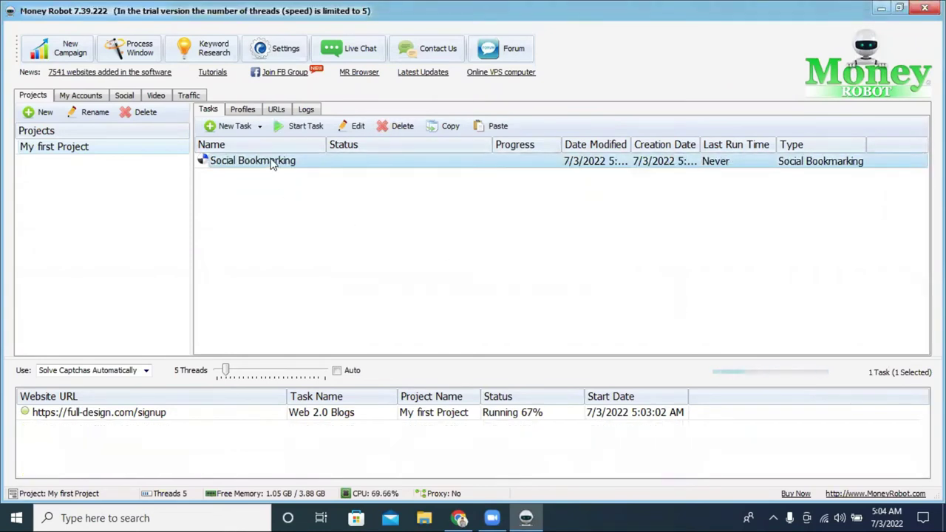
left_click(299, 126)
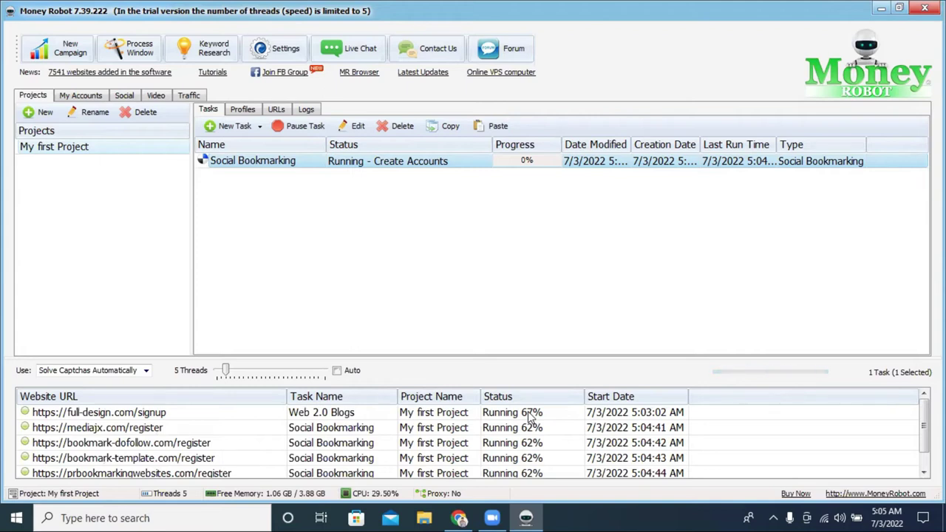
double_click(435, 161)
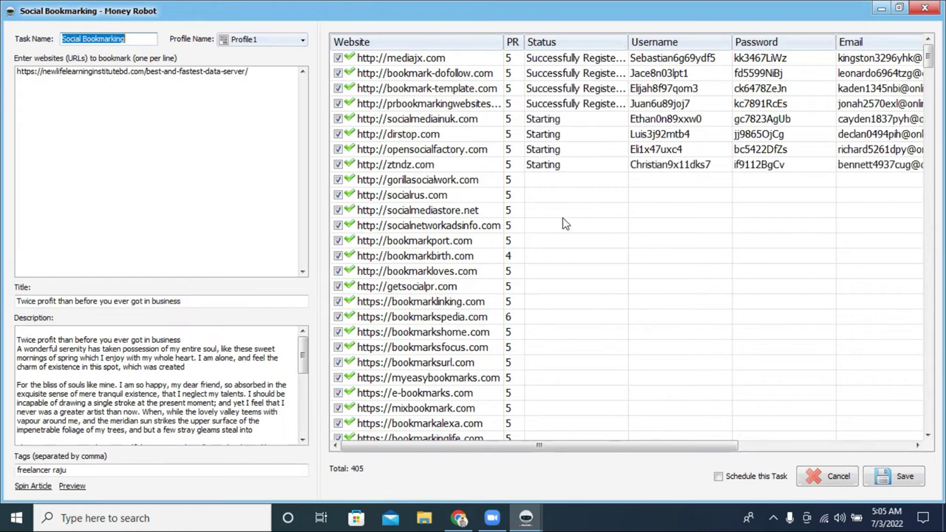
left_click(419, 58)
left_click(418, 57)
key("ctrl+a")
right_click(419, 57)
left_click(448, 94)
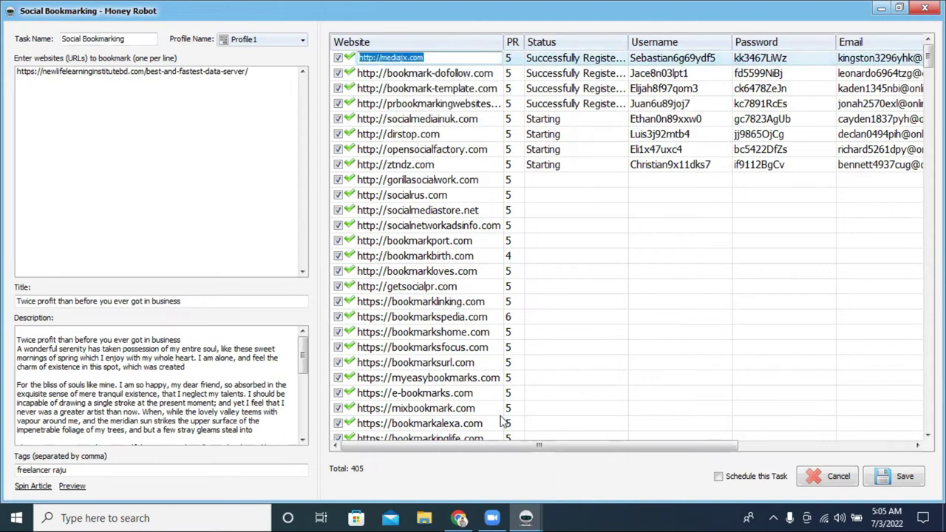
Switch to Chrome and open the copied mediajx.com address in a new tab
left_click(459, 518)
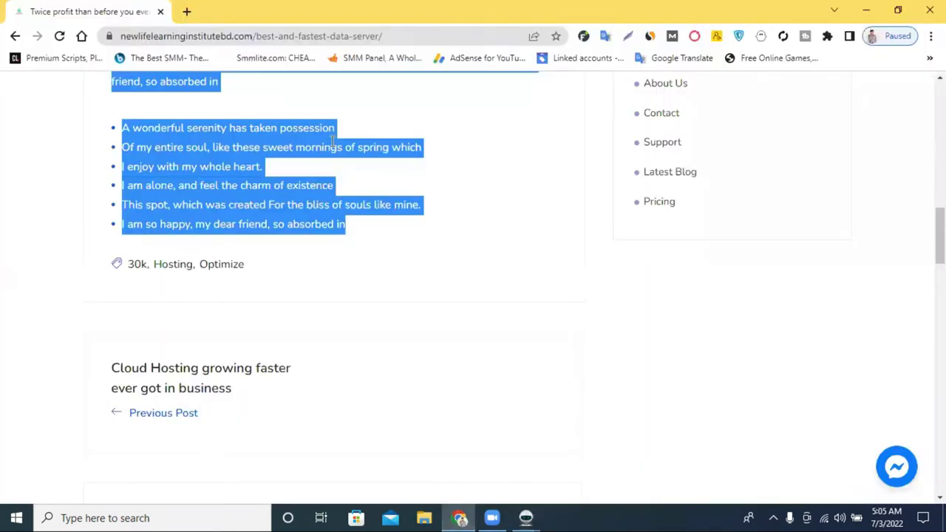
left_click(187, 11)
right_click(205, 36)
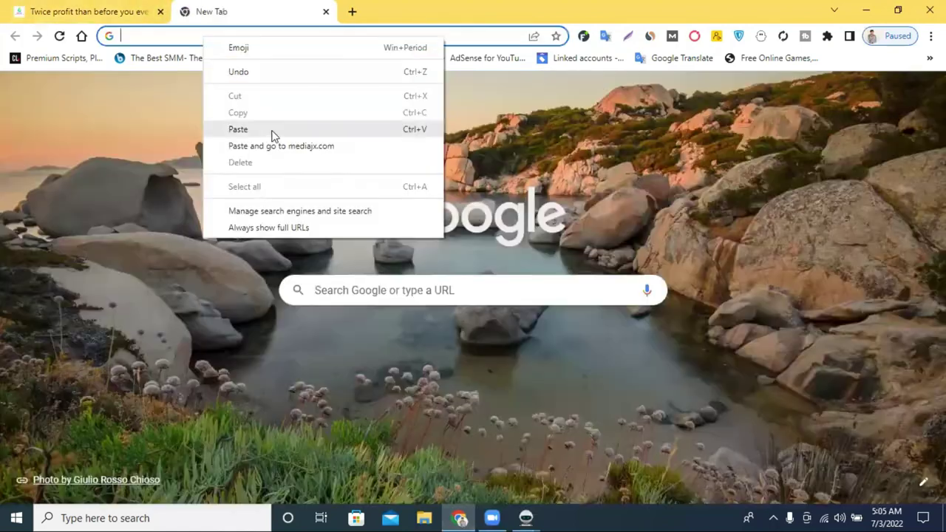
left_click(272, 132)
key("Return")
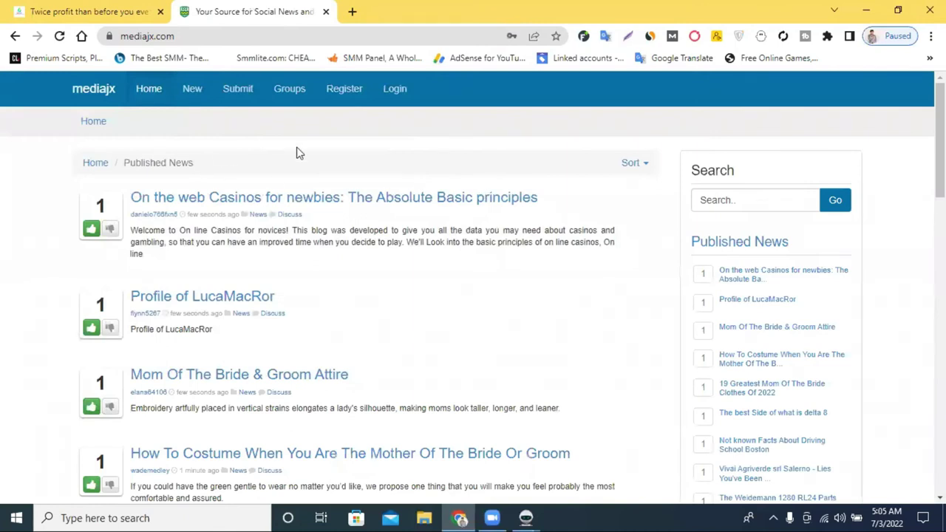
Turn on MozBar for mediajx.com, log in to the Moz account at moz.com in a new tab, and close that tab
left_click(671, 39)
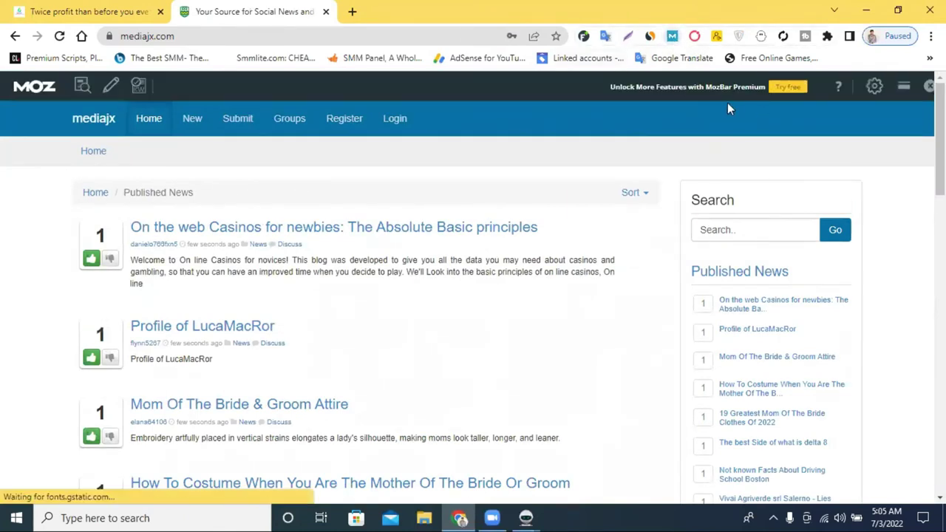
left_click(352, 11)
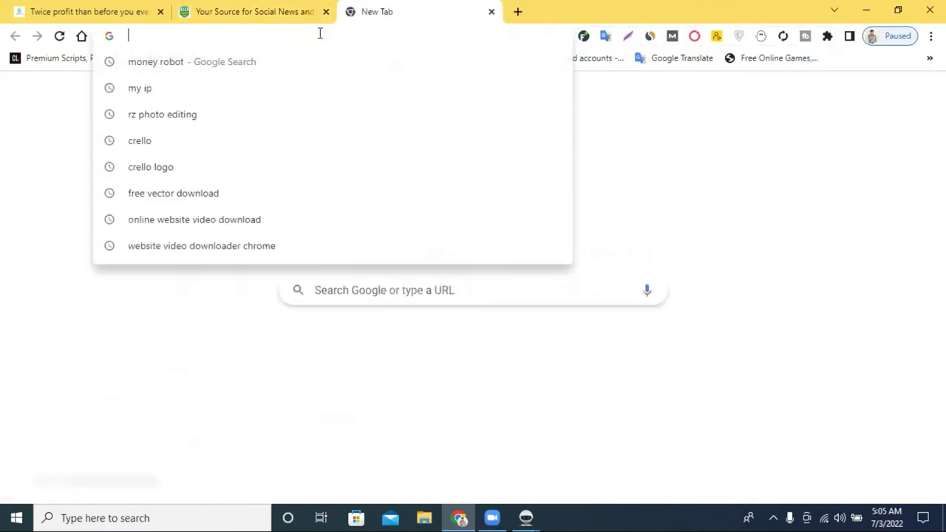
type("moz.com")
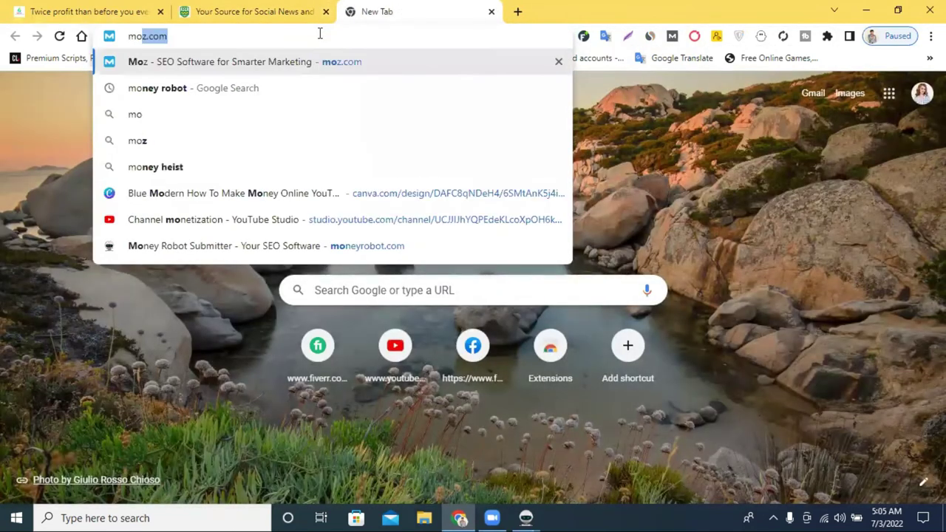
key("Return")
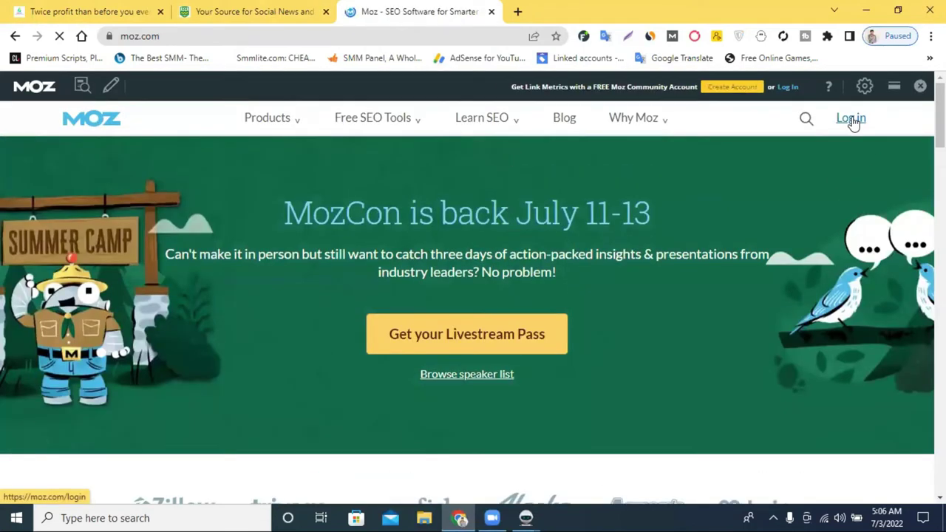
left_click(852, 119)
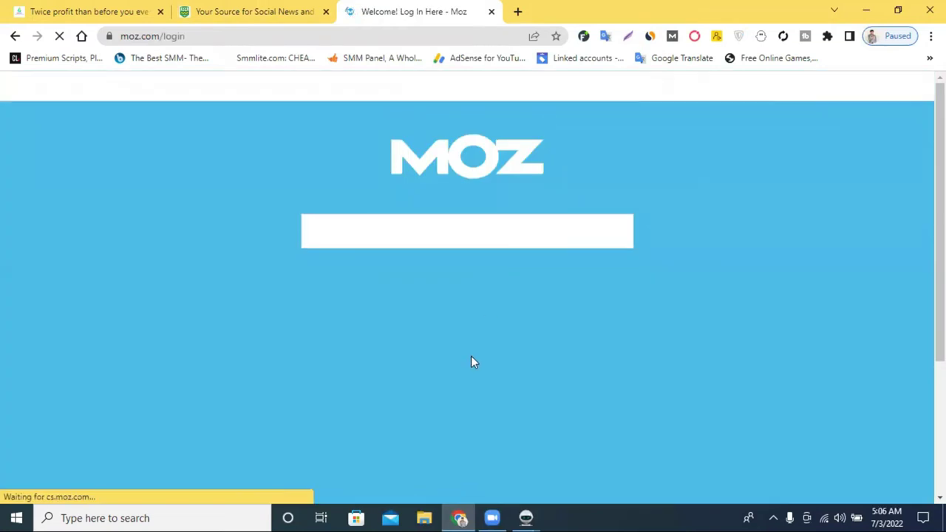
left_click(363, 472)
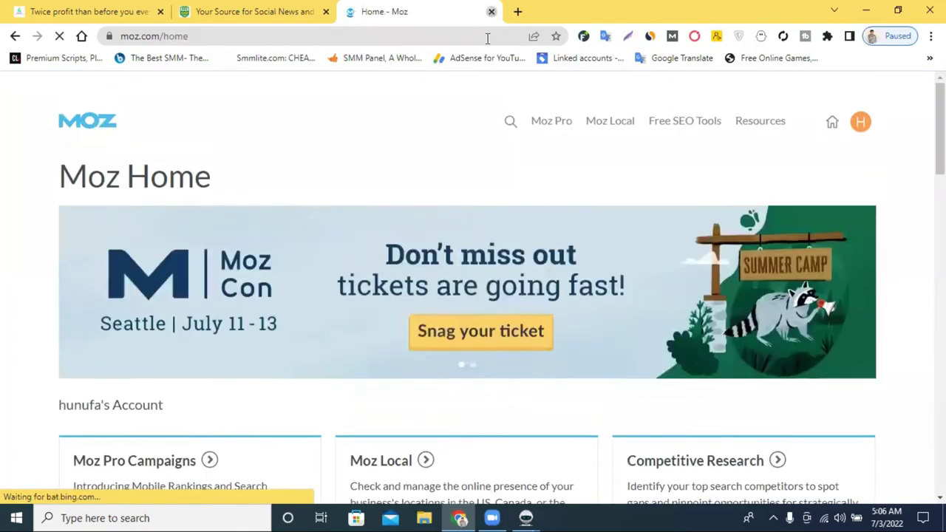
left_click(492, 11)
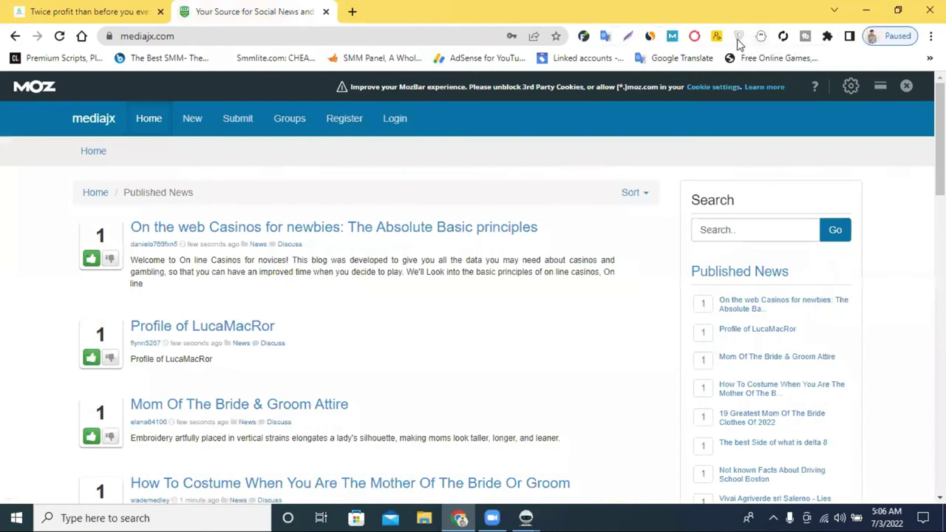
Restart MozBar on mediajx.com and examine the site's domain authority, page authority, spam score and published posts
left_click(672, 37)
left_click(672, 37)
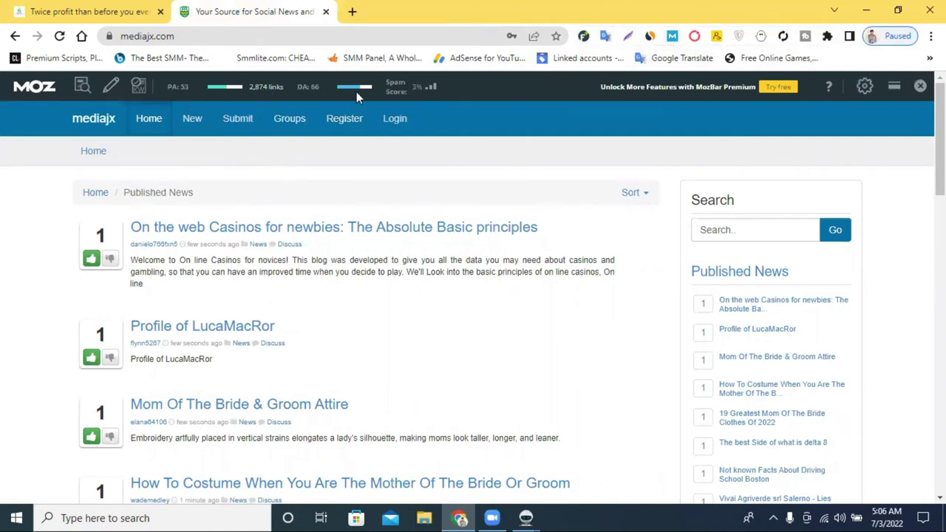
left_click_drag(327, 89, 309, 89)
left_click_drag(193, 87, 172, 88)
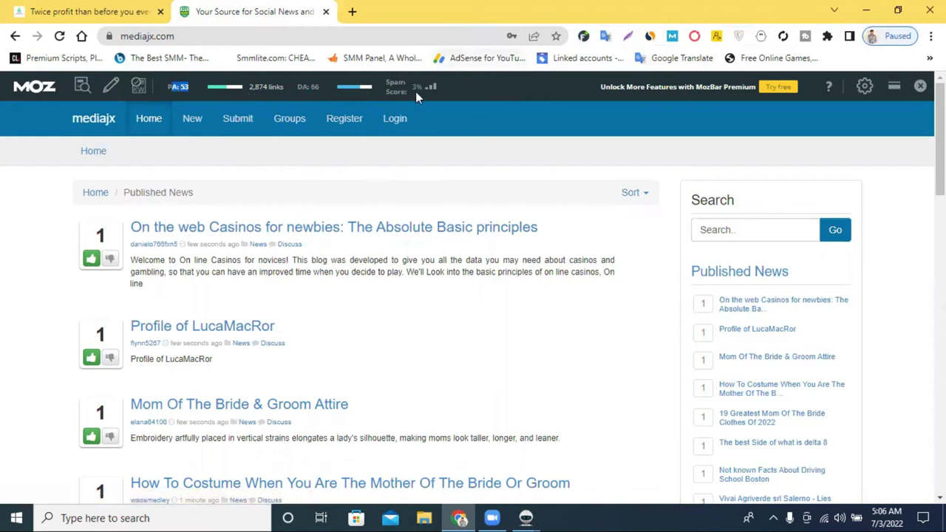
scroll(418, 333, "down", 15)
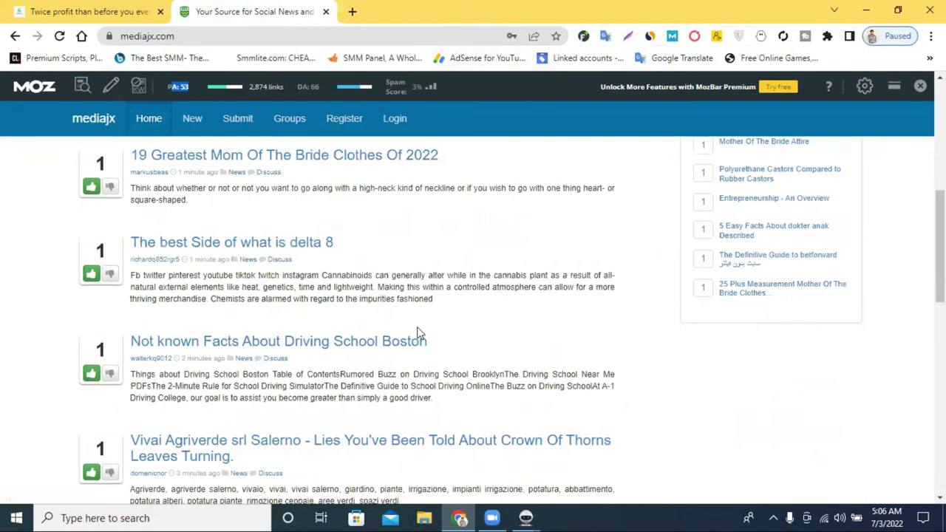
scroll(418, 334, "down", 5)
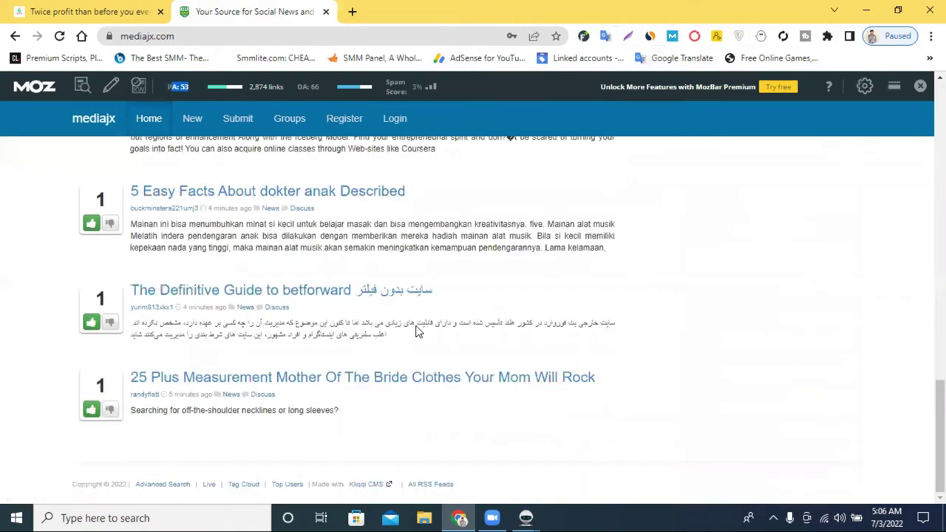
scroll(401, 160, "up", 20)
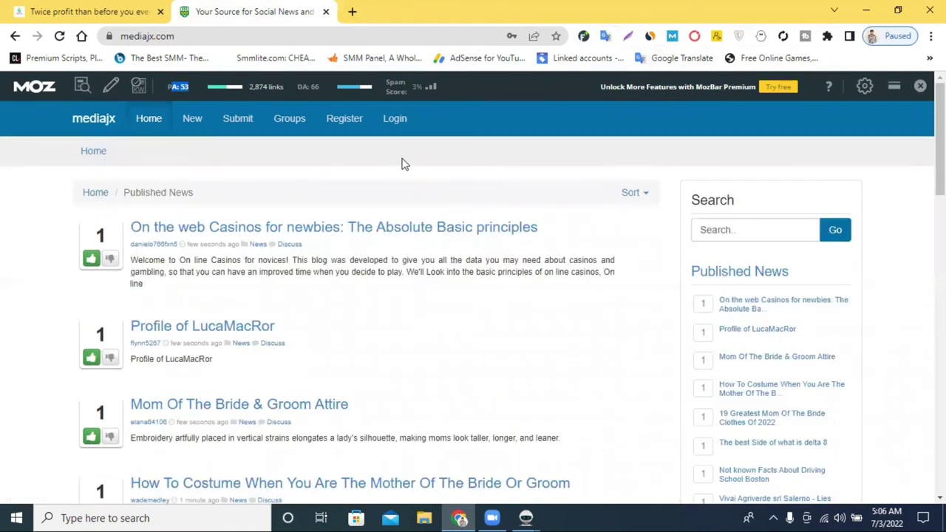
Copy the registered mediajx.com username from the Money Robot task and enter it in the mediajx login form in Chrome
left_click(527, 517)
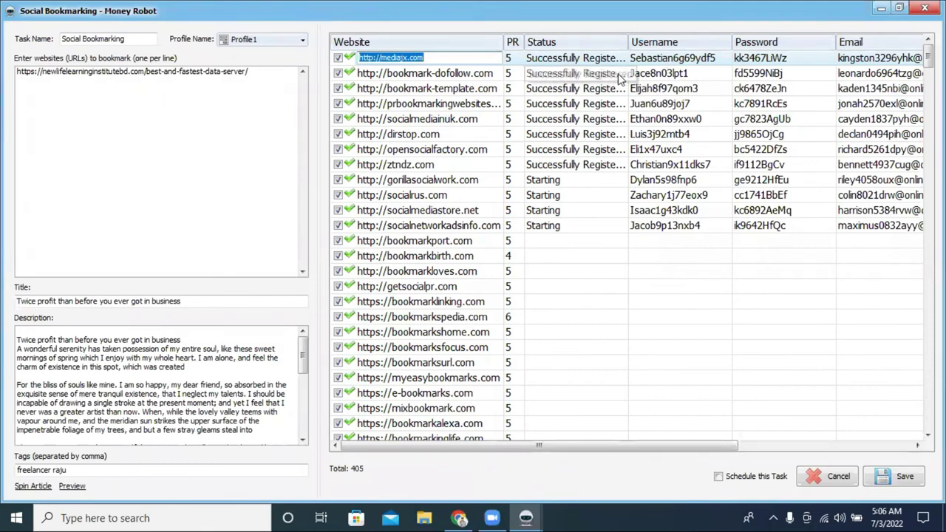
left_click(690, 60)
double_click(691, 57)
right_click(693, 58)
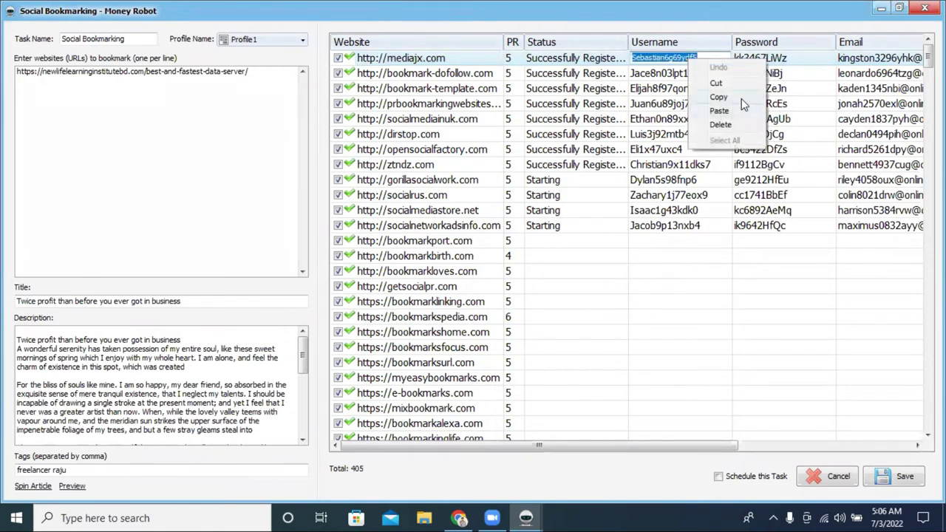
left_click(740, 96)
left_click(459, 519)
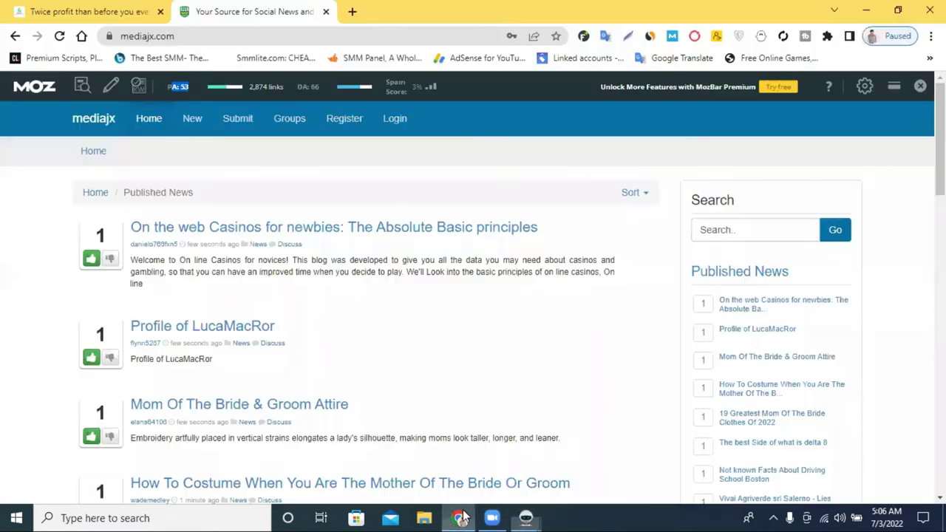
left_click(402, 119)
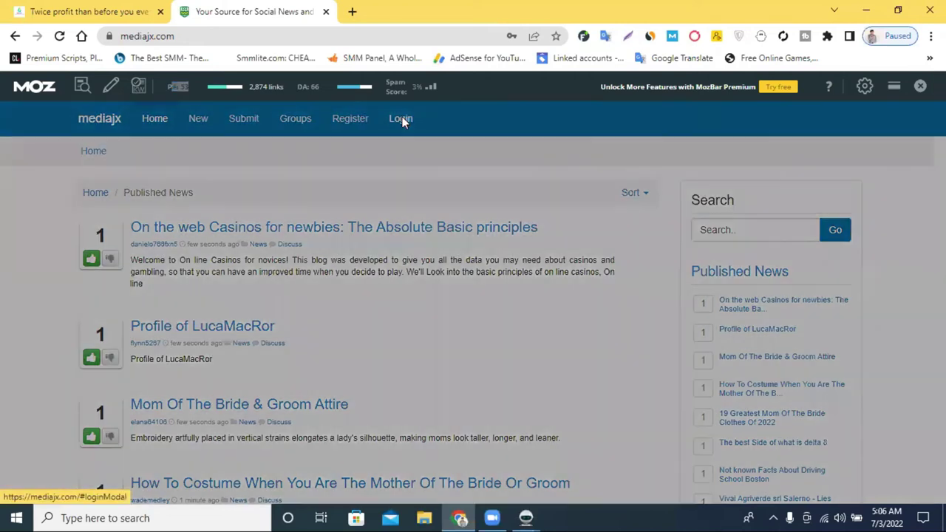
left_click(427, 212)
double_click(428, 213)
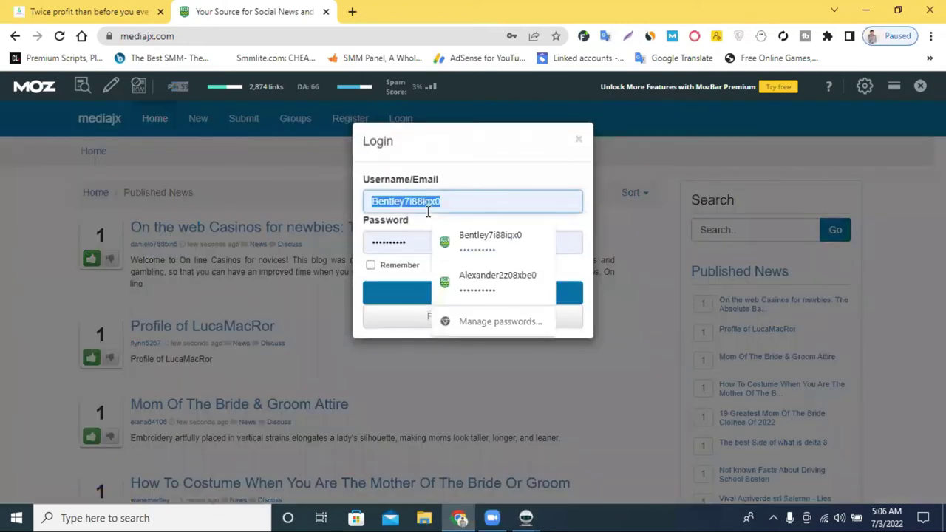
key("ctrl+v")
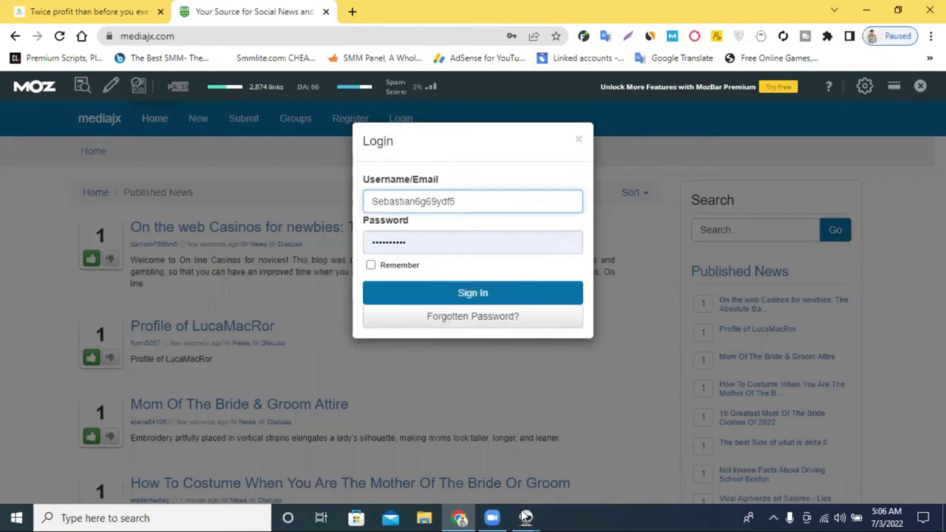
Copy the mediajx.com account password from Money Robot, enter it in the login form, sign in, and save the login in Chrome
left_click(526, 517)
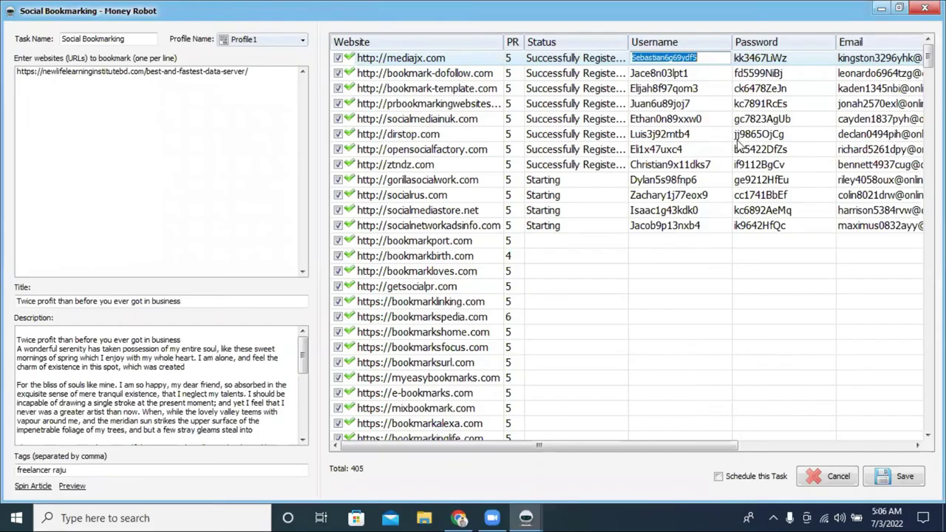
double_click(761, 60)
right_click(772, 60)
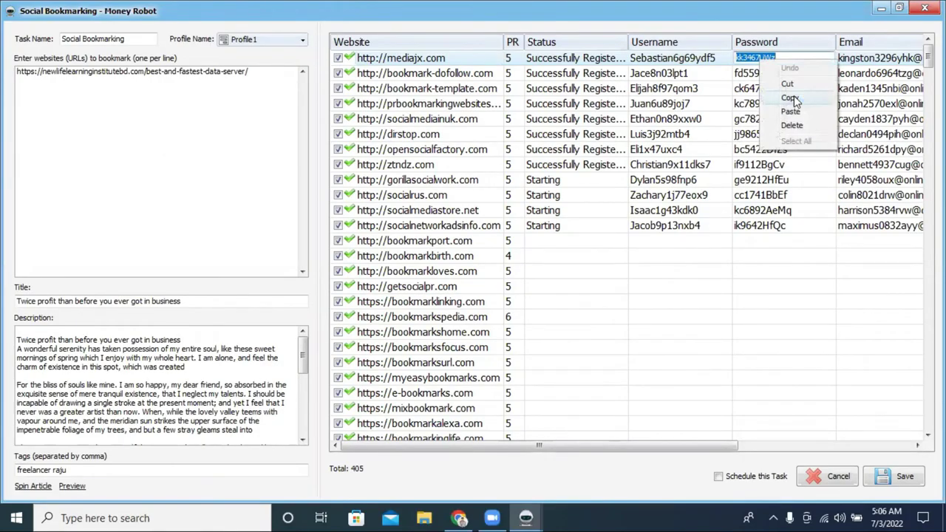
left_click(792, 100)
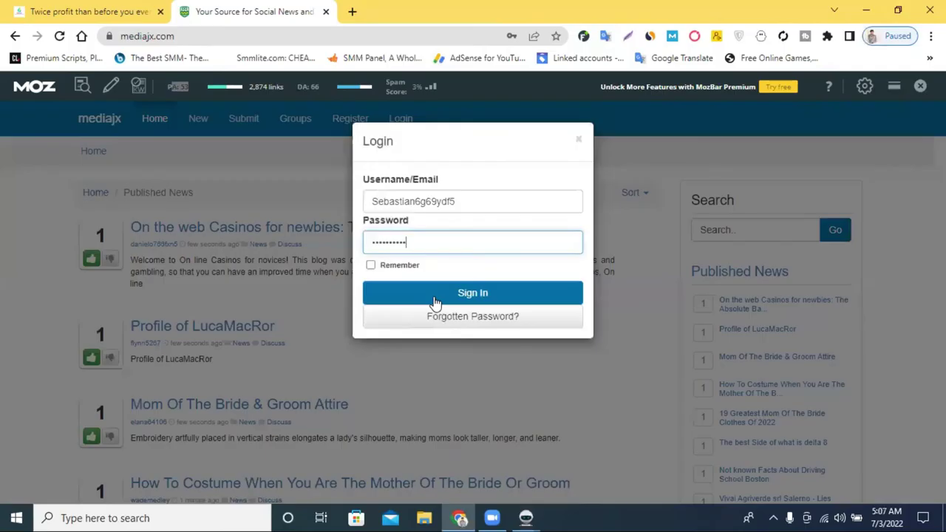
left_click(434, 303)
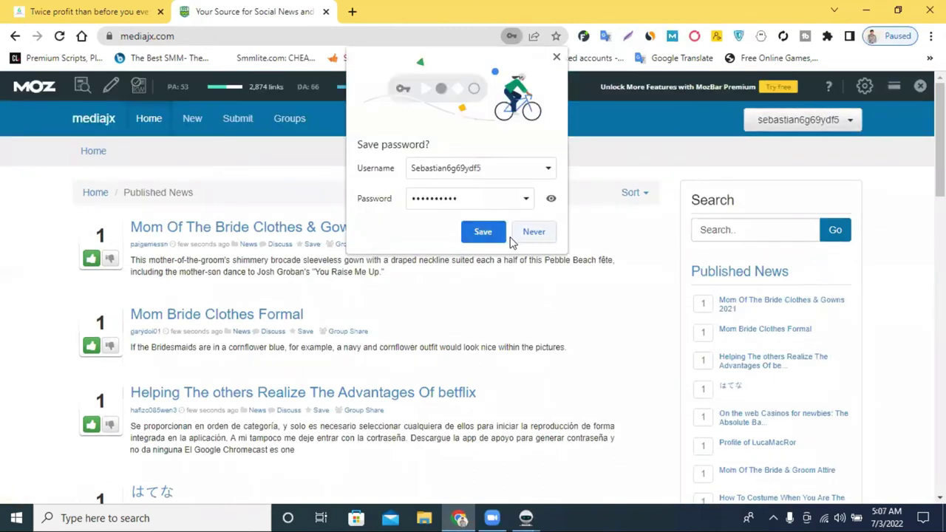
left_click(483, 231)
View the signed-in mediajx account's profile and open the page for submitting a new story
left_click(822, 121)
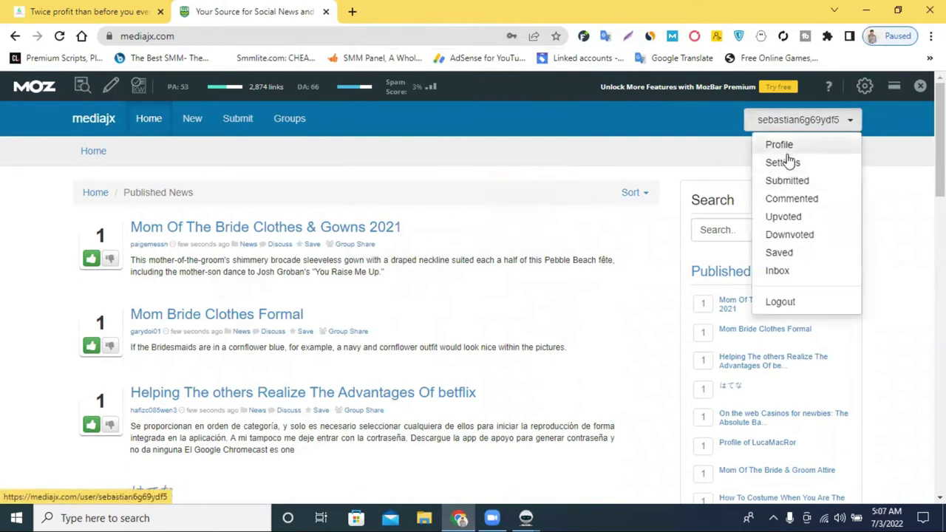
left_click(785, 144)
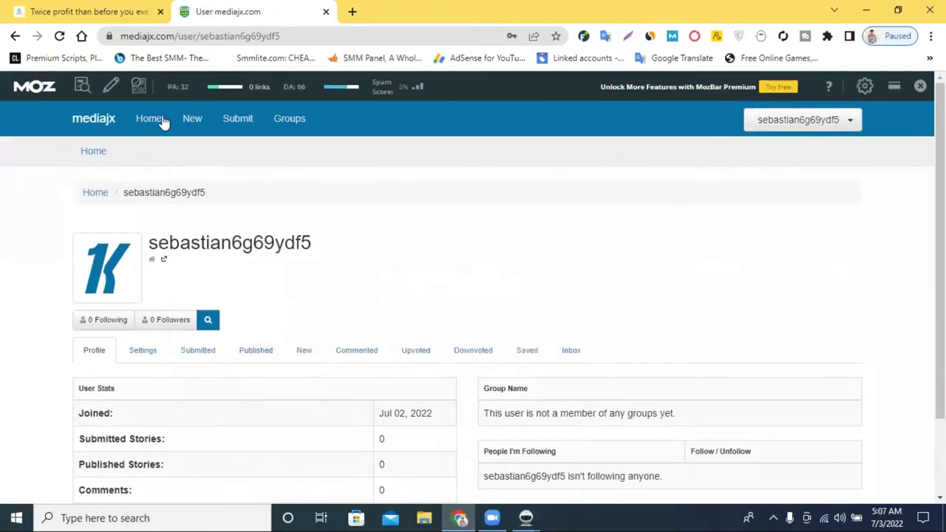
left_click(237, 125)
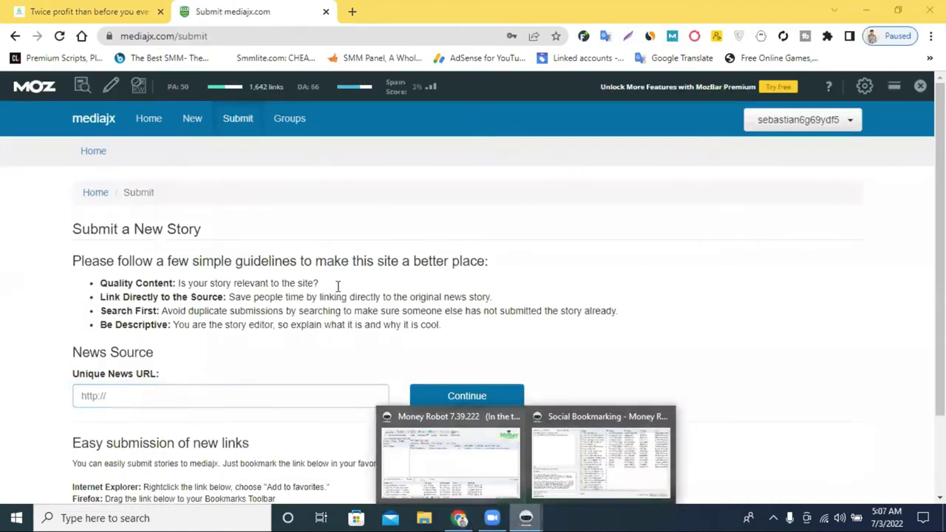
Copy the blog post's address newlifelearninginstitutebd.com/best-and-fastest-data-server/ and submit it as the story's unique news URL
left_click(155, 12)
left_click(159, 35)
right_click(159, 35)
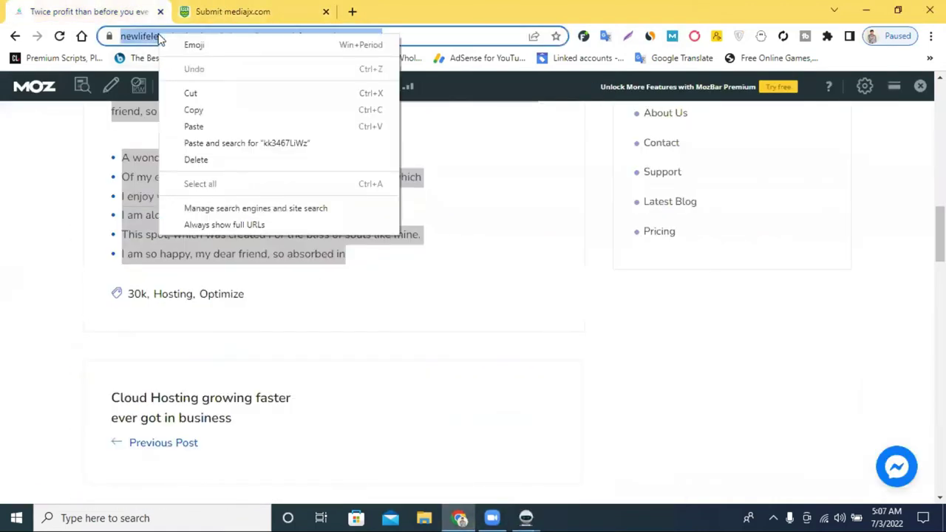
left_click(249, 111)
left_click(233, 11)
right_click(178, 400)
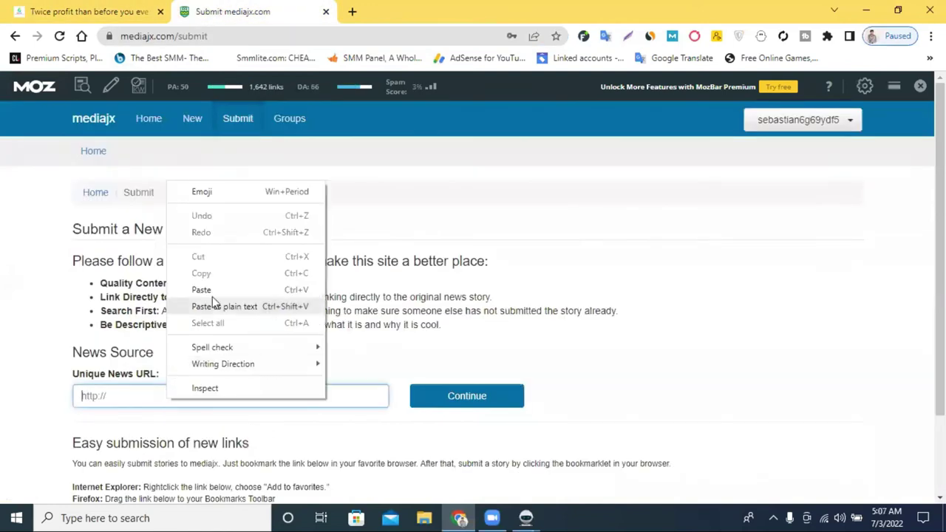
left_click(213, 296)
left_click(486, 403)
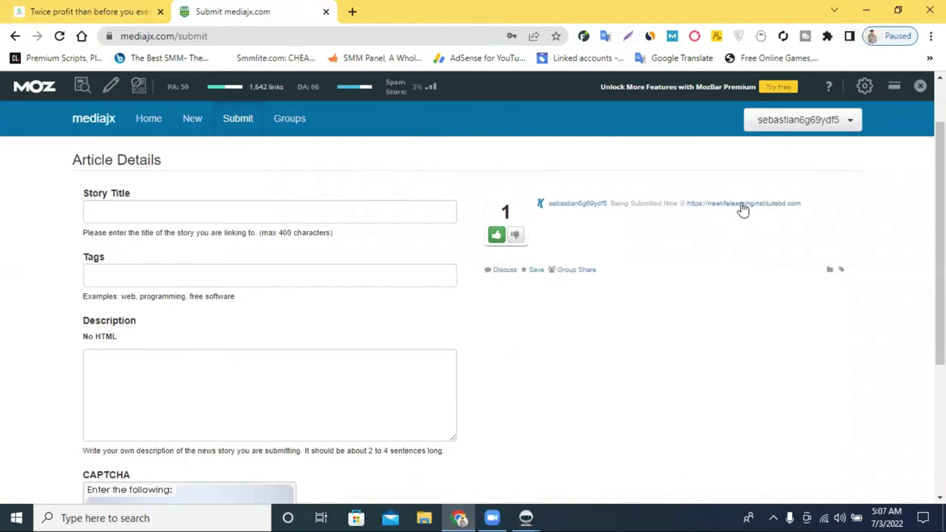
left_click(109, 215)
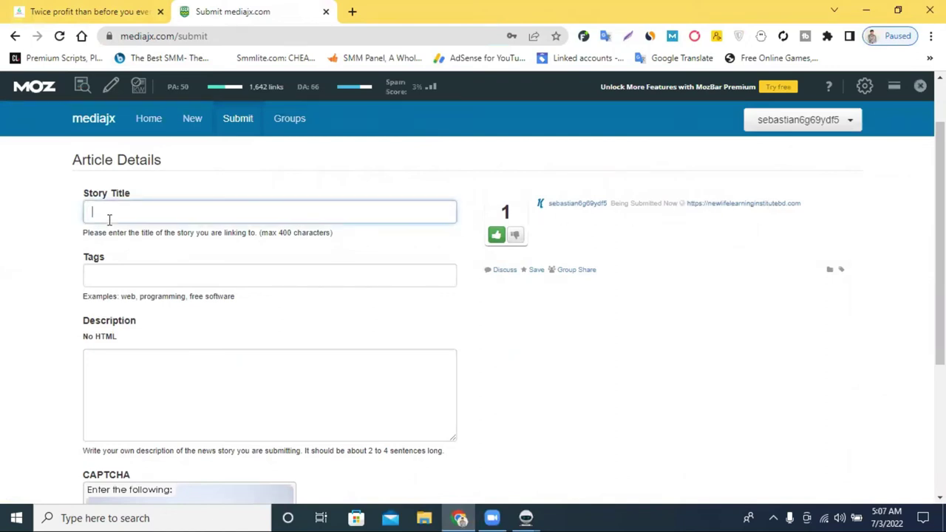
left_click(82, 37)
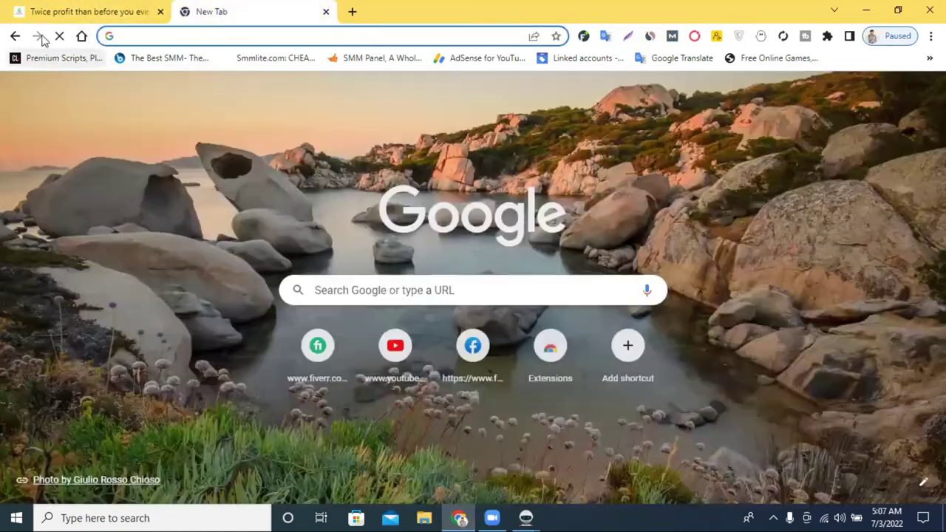
left_click(15, 36)
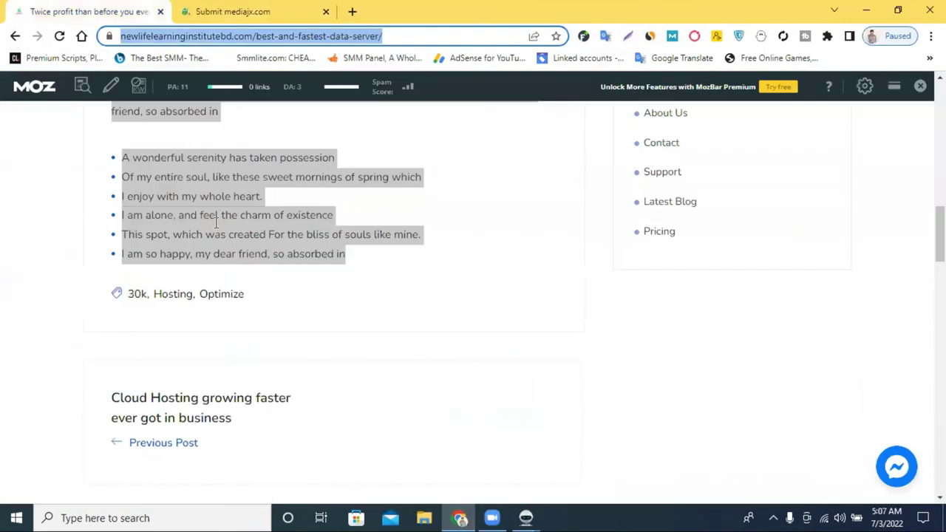
Copy the full blog post text into the story's description and review the pasted content
scroll(208, 237, "up", 4)
left_click(232, 11)
left_click(167, 378)
right_click(167, 377)
left_click(203, 269)
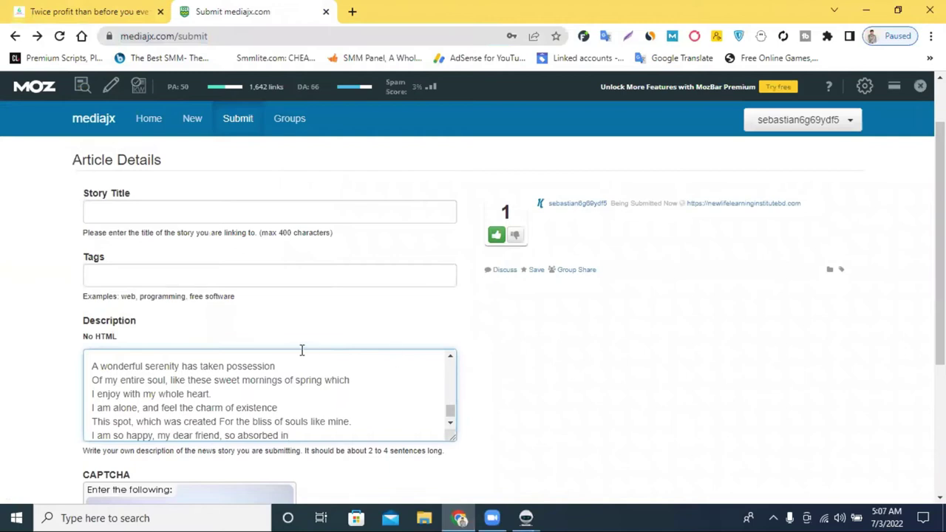
scroll(145, 381, "up", 10)
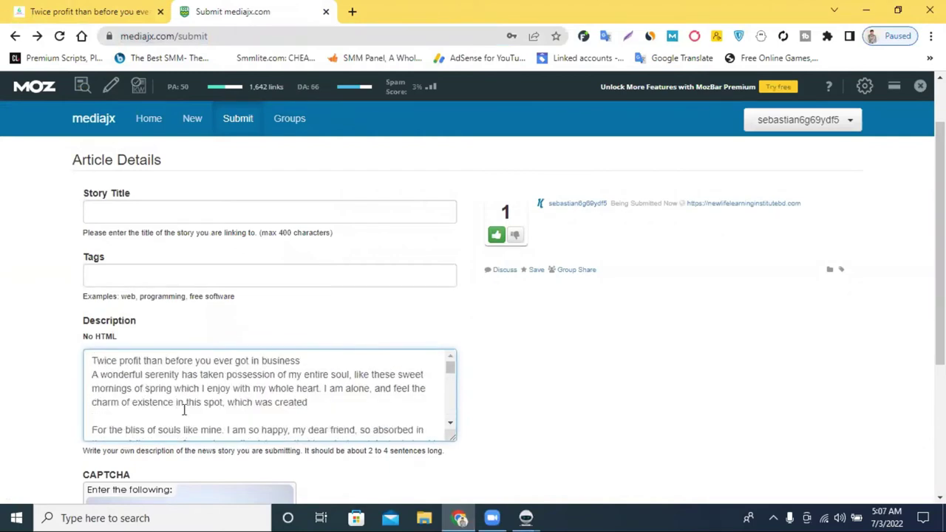
scroll(214, 413, "down", 15)
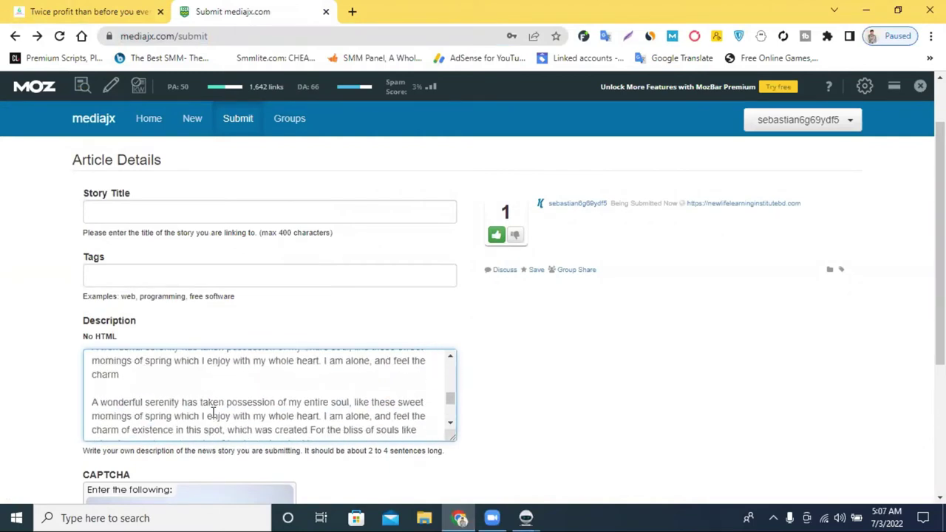
scroll(214, 413, "down", 3)
scroll(241, 415, "up", 5)
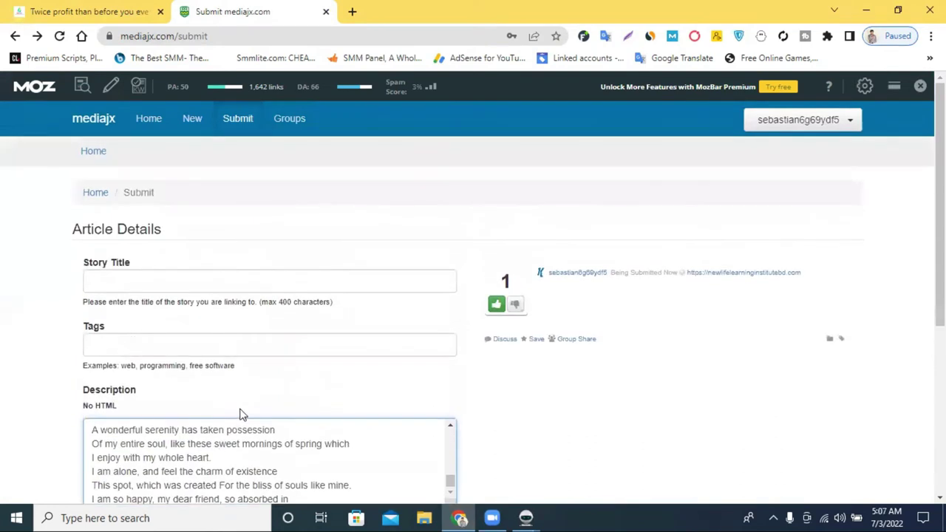
Copy only the first three paragraphs under the heading of the blog post, ending with "and the breath"
left_click(96, 12)
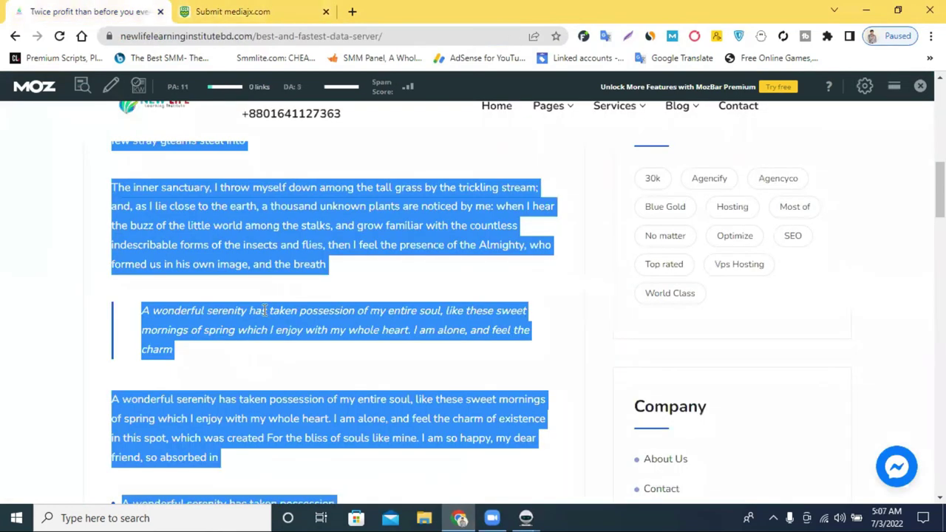
scroll(244, 288, "up", 1)
scroll(255, 294, "up", 1)
left_click(313, 338)
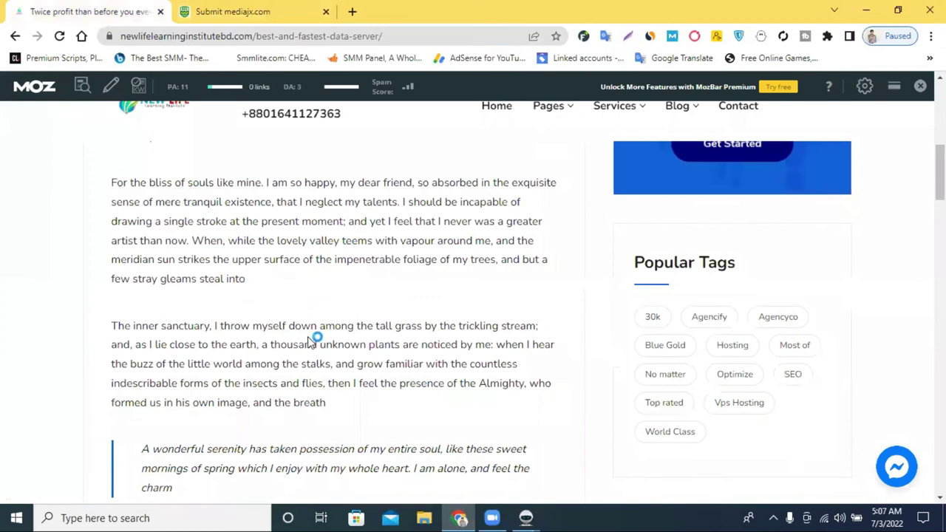
left_click_drag(328, 403, 97, 222)
scroll(239, 295, "up", 2)
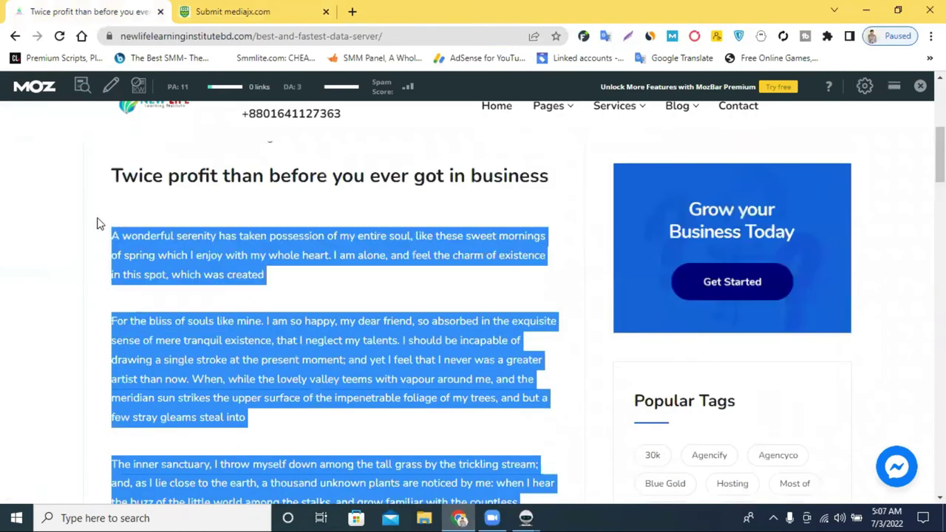
right_click(158, 258)
left_click(204, 266)
Replace the entire story description on the mediajx submission form with the three copied paragraphs
key("ctrl+Tab")
left_click(133, 485)
triple_click(133, 485)
scroll(197, 463, "down", 4)
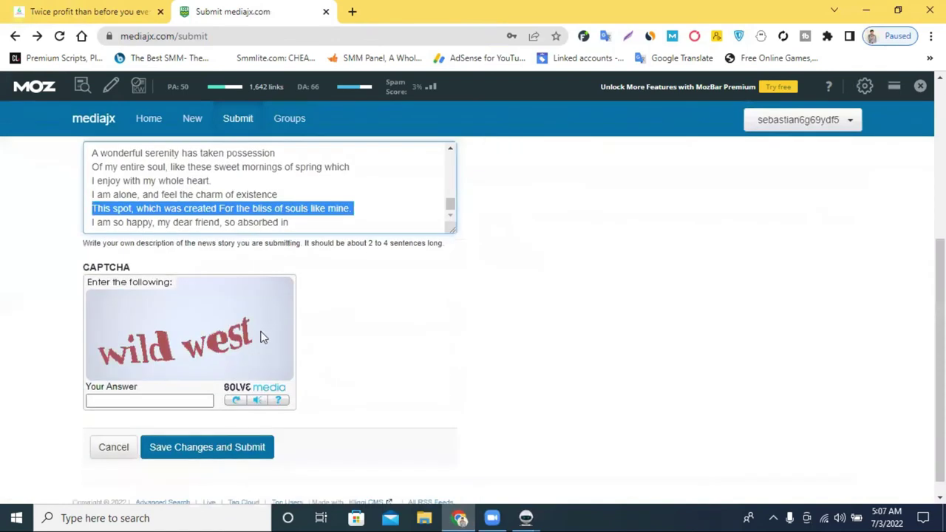
scroll(281, 355, "up", 2)
left_click(295, 356)
key("ctrl+a")
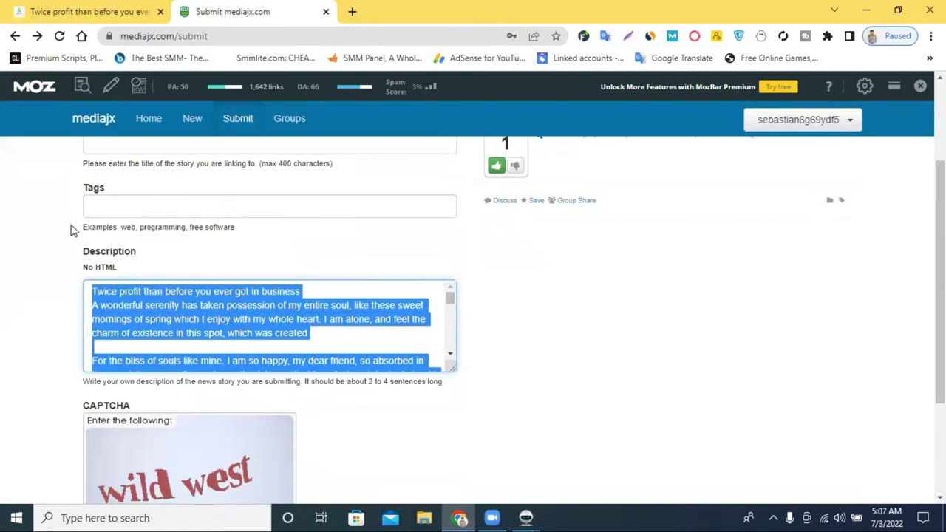
key("BackSpace")
key("ctrl+v")
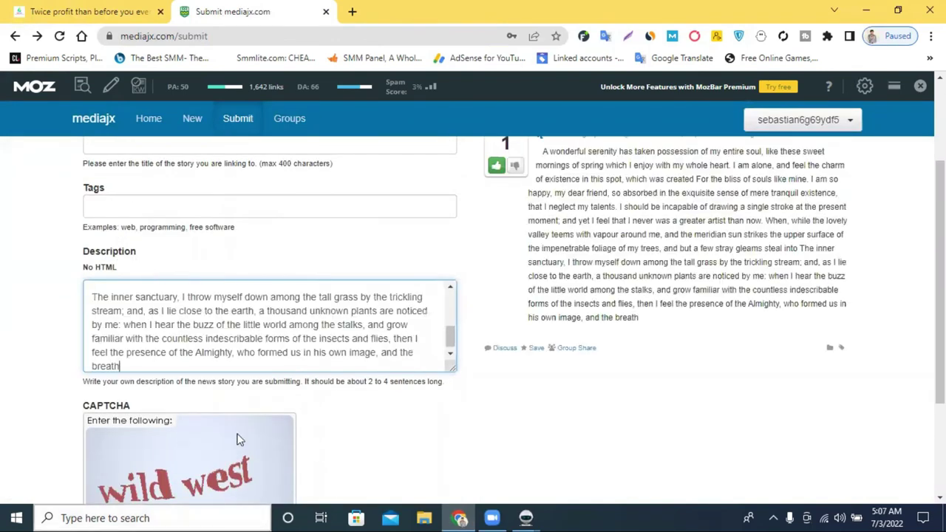
Copy the blog post's heading and set the story title to "Twice profit than before you ever got in business"
scroll(143, 284, "up", 1)
left_click(106, 10)
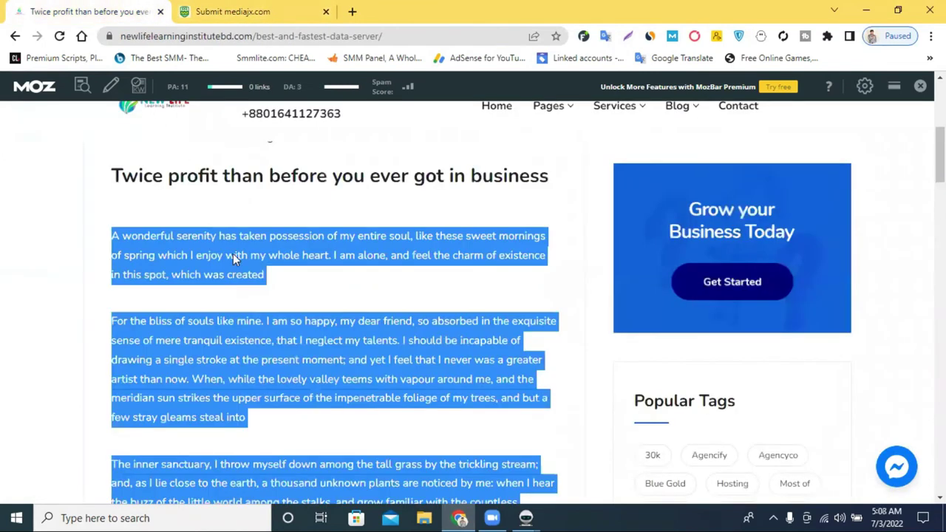
scroll(222, 296, "up", 2)
left_click(208, 317)
triple_click(208, 317)
right_click(207, 316)
left_click(241, 326)
left_click(280, 10)
scroll(122, 199, "up", 2)
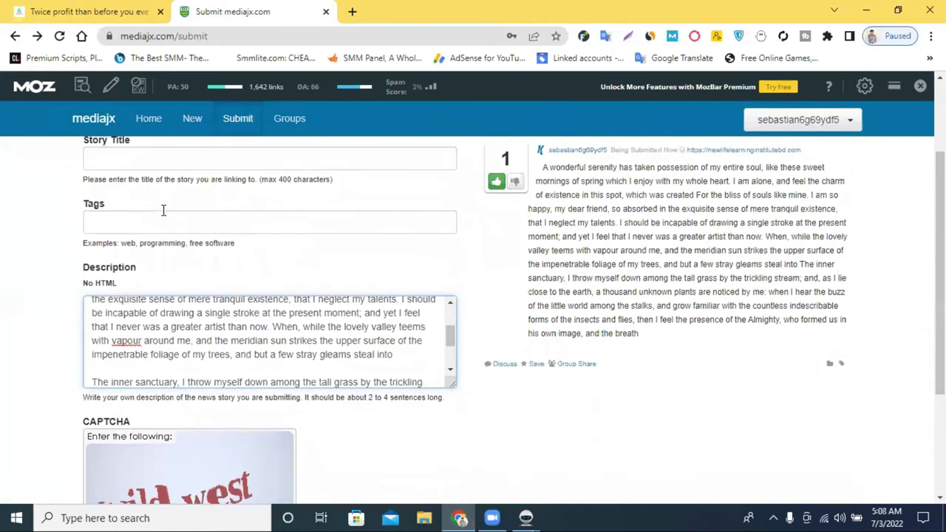
left_click(142, 213)
key("ctrl+v")
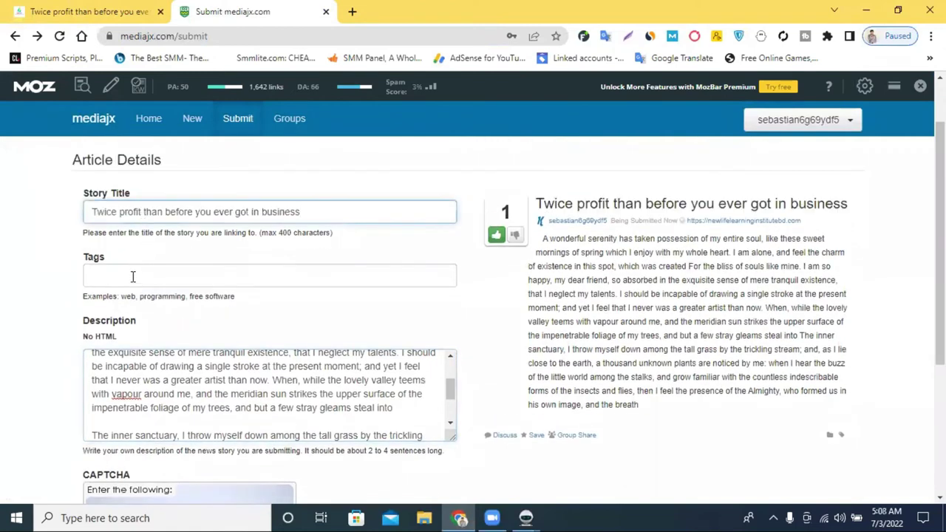
Set the story's tag to the suggested entry "Trader"
left_click(133, 277)
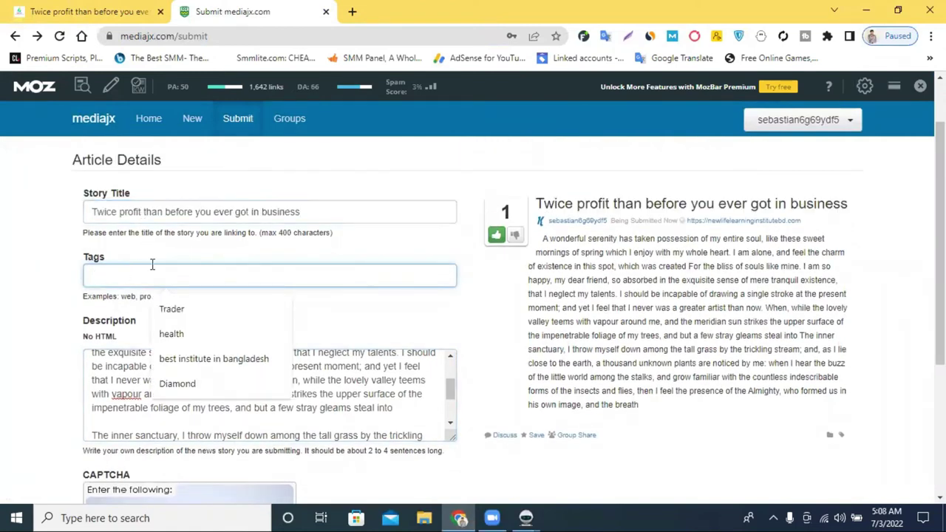
left_click(188, 306)
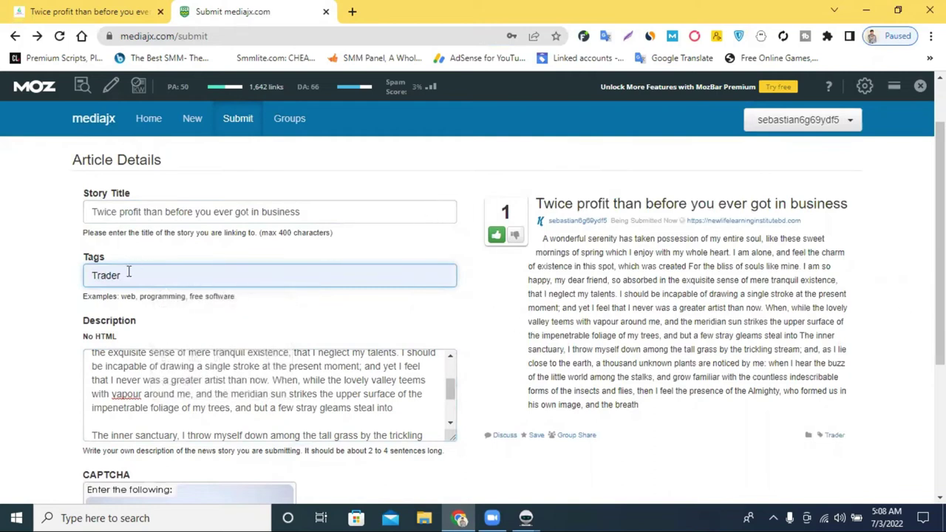
scroll(163, 265, "down", 2)
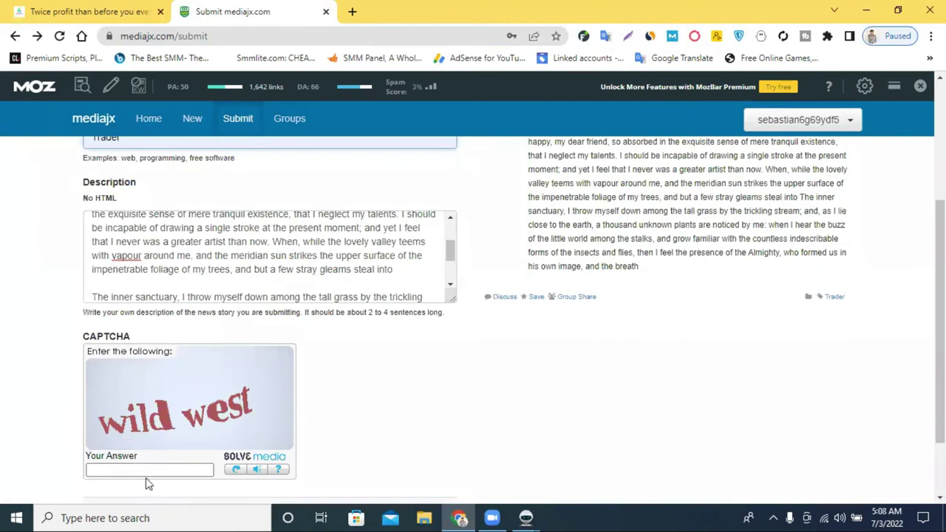
Append "(must be keyword )" to the end of the story title on the mediajx submission form
scroll(416, 377, "up", 2)
scroll(363, 336, "down", 3)
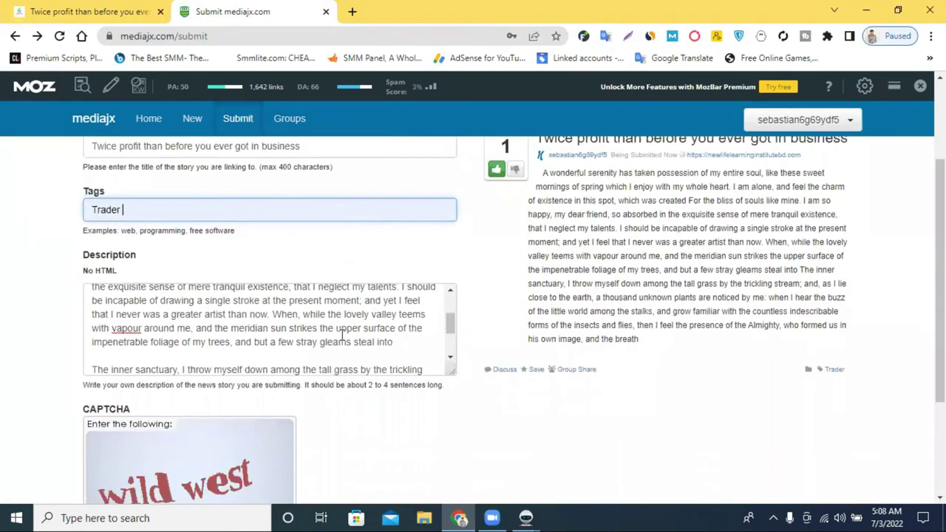
scroll(167, 433, "up", 3)
scroll(129, 363, "up", 1)
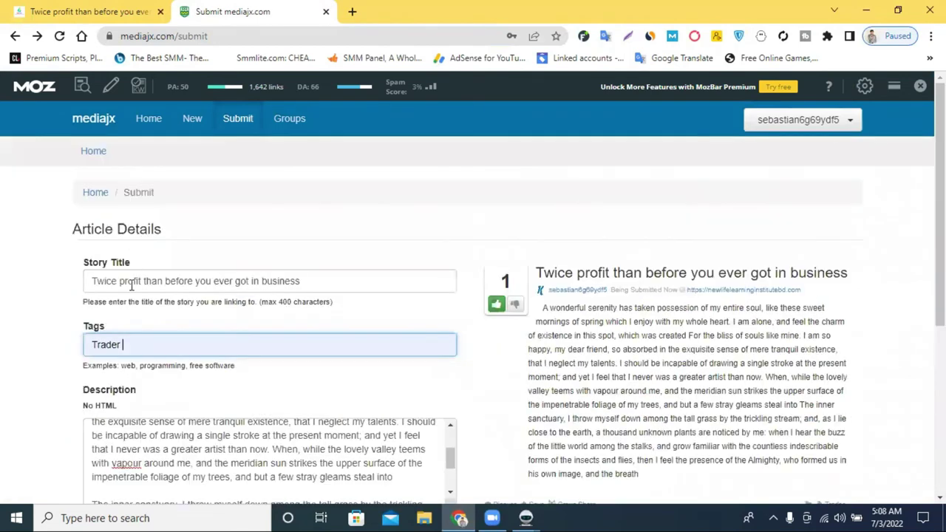
triple_click(139, 276)
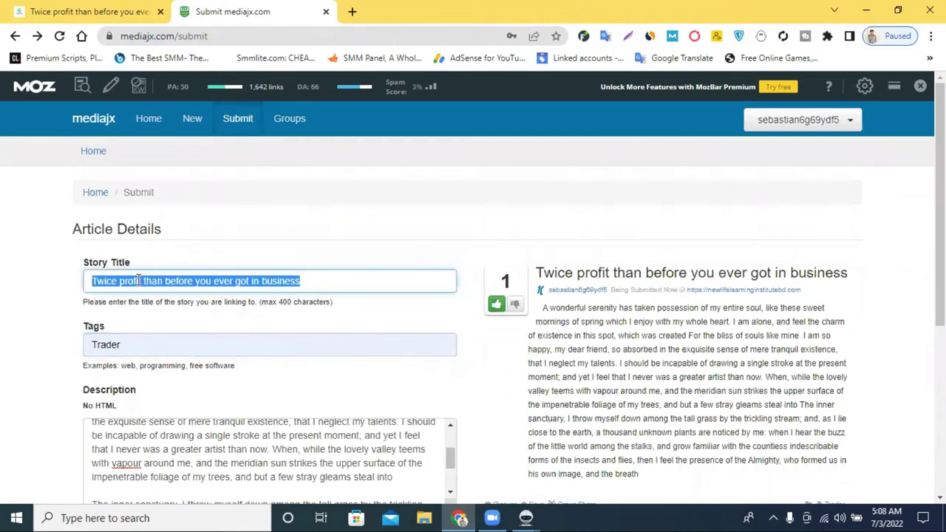
left_click(321, 283)
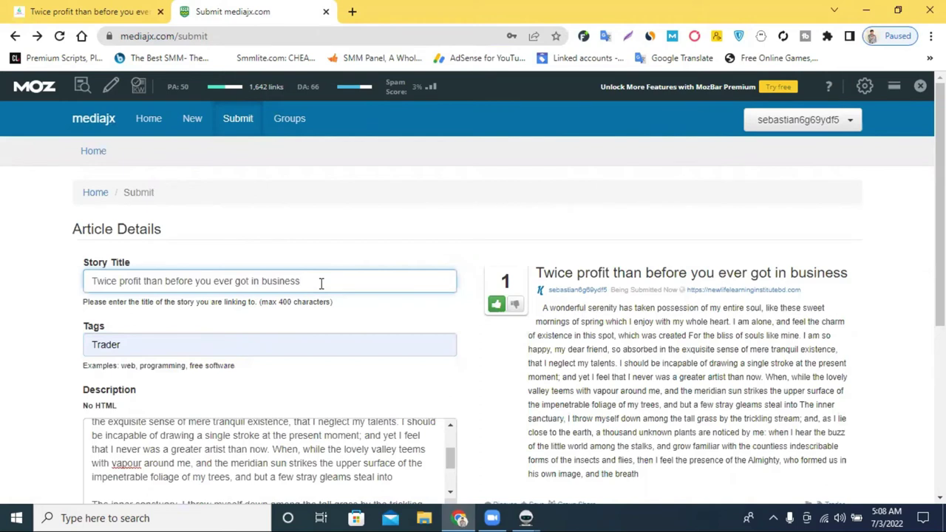
type("(must keyword")
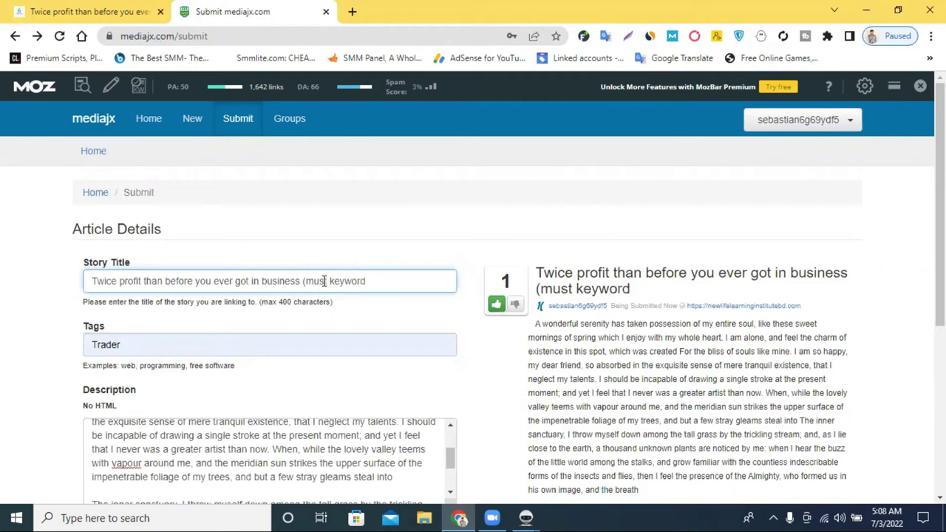
left_click(330, 281)
type("be")
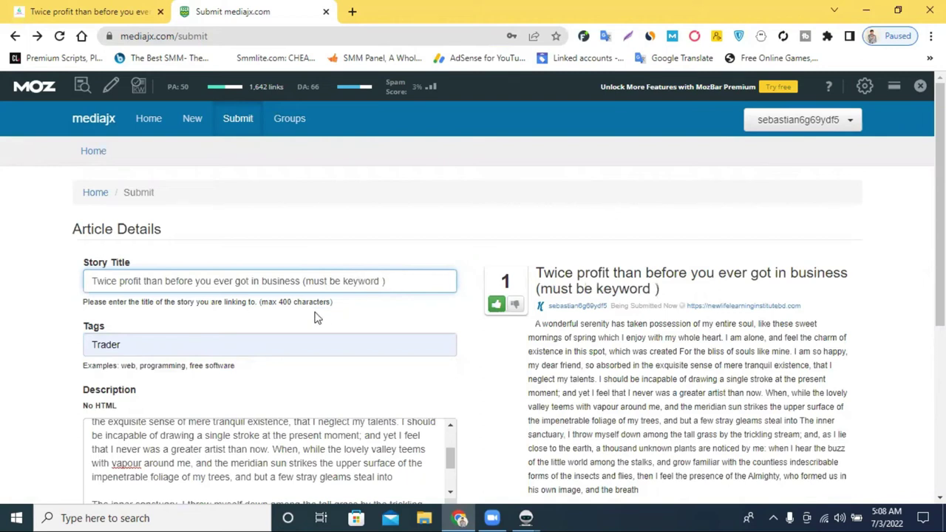
Enter the CAPTCHA answer on the submission form, save the changes and submit the story
scroll(316, 320, "down", 3)
scroll(317, 321, "up", 3)
scroll(206, 431, "down", 3)
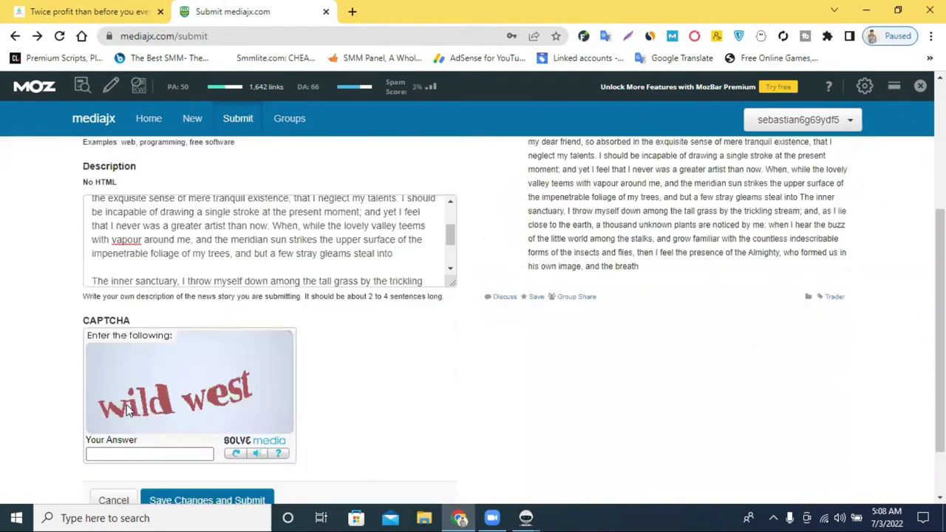
left_click(111, 381)
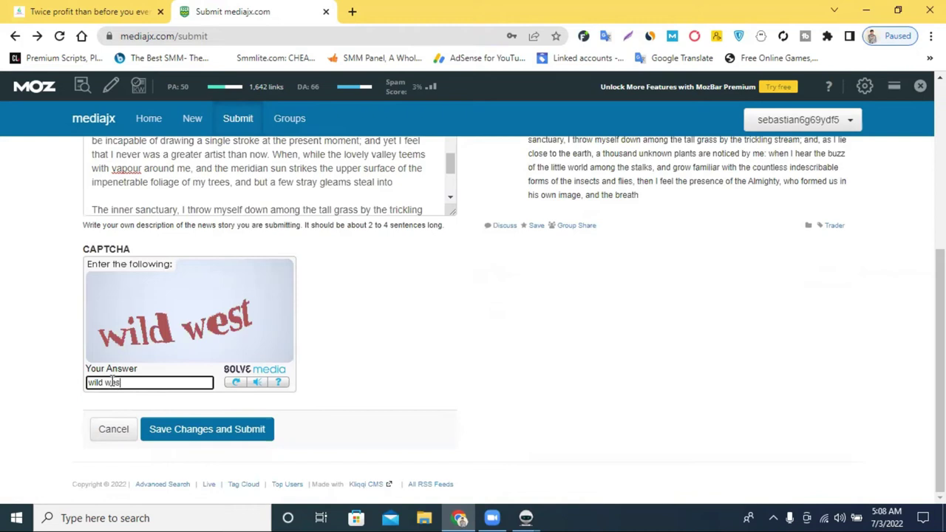
left_click(182, 429)
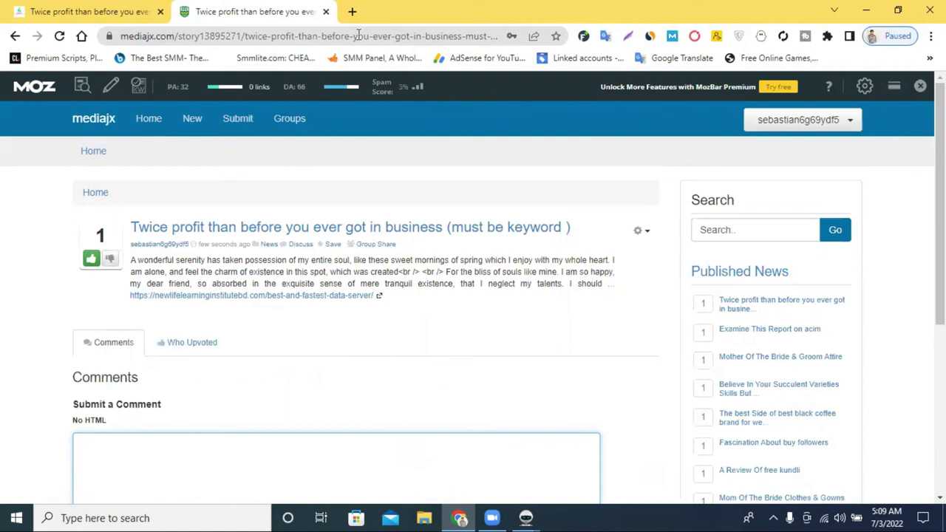
In a new browser tab, switch to the signed-in Google account with the plain letter "r" avatar and open its Google Drive
left_click(352, 12)
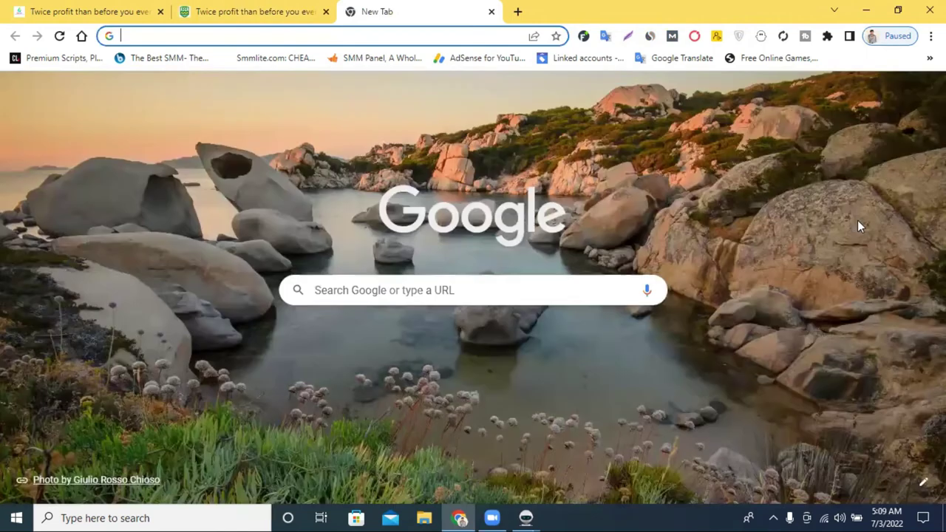
left_click(922, 93)
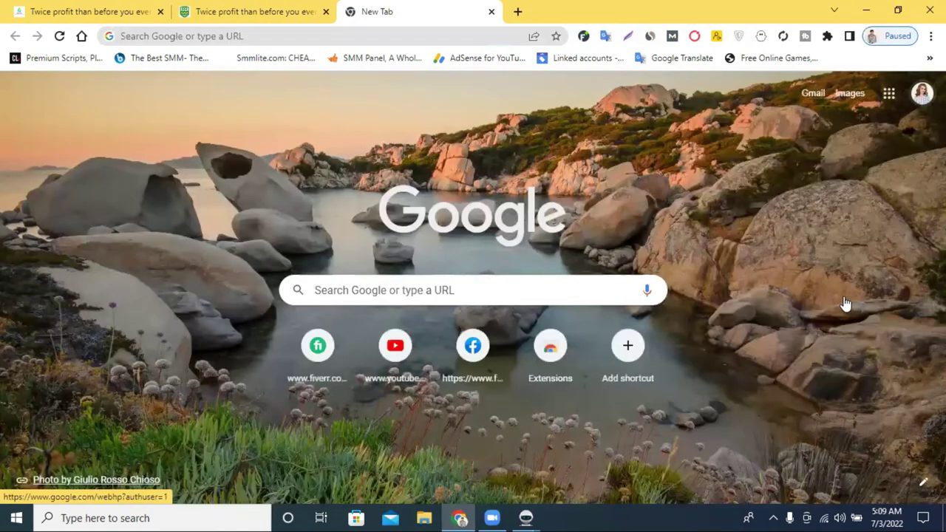
scroll(835, 281, "down", 1)
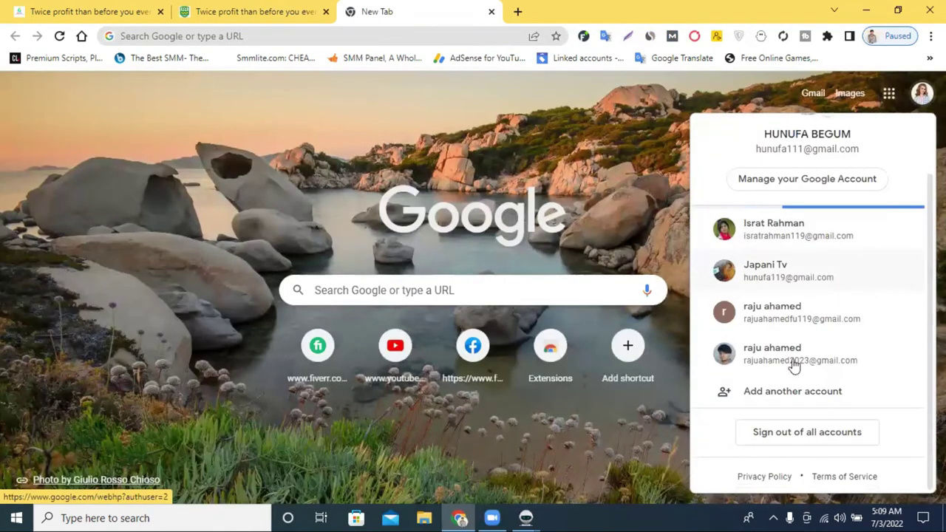
left_click(787, 333)
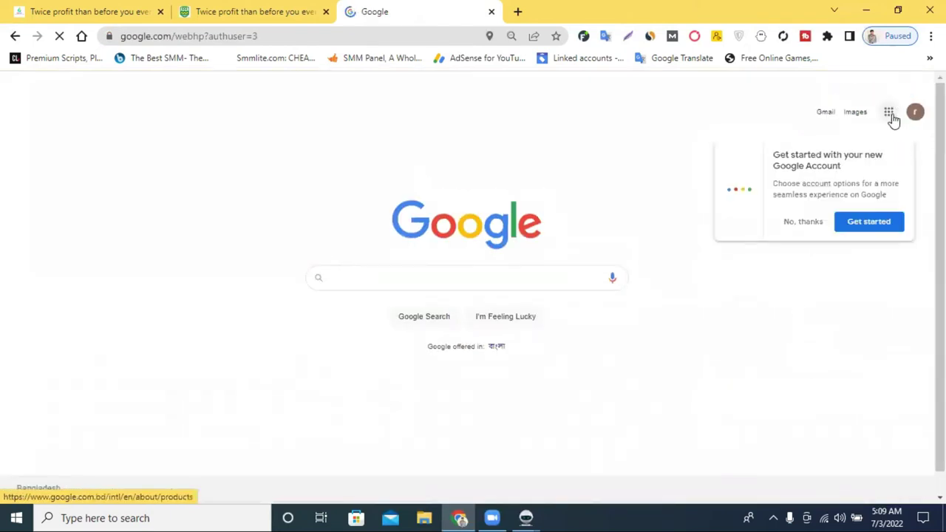
left_click(892, 117)
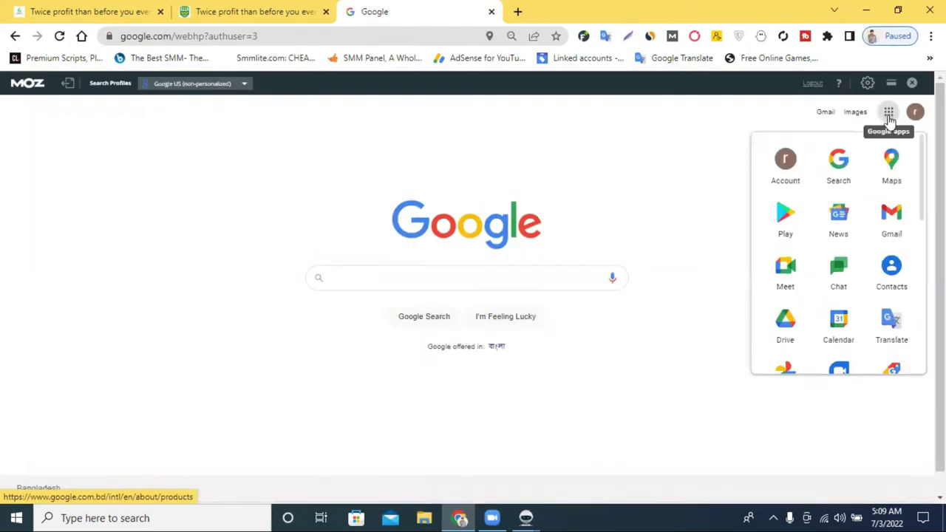
left_click(794, 332)
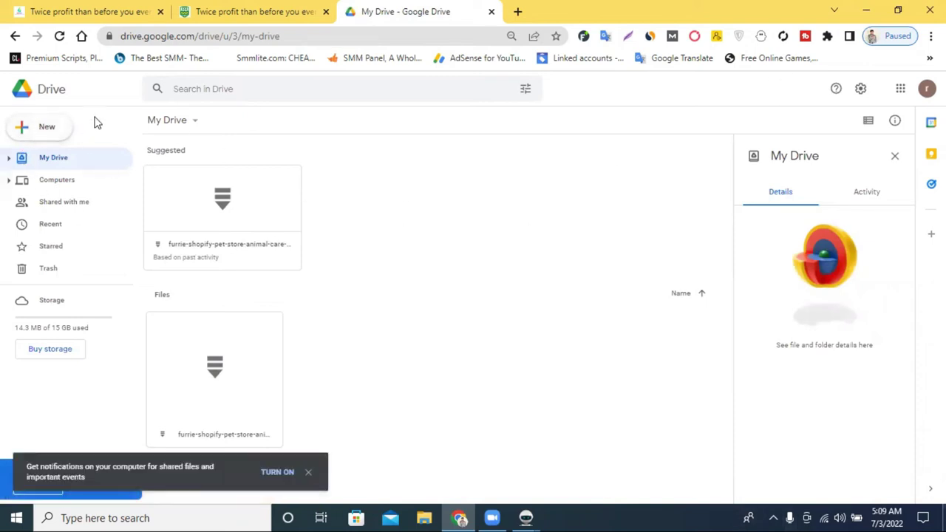
Create a blank Google Sheets spreadsheet in My Drive and name it "link building"
left_click(31, 131)
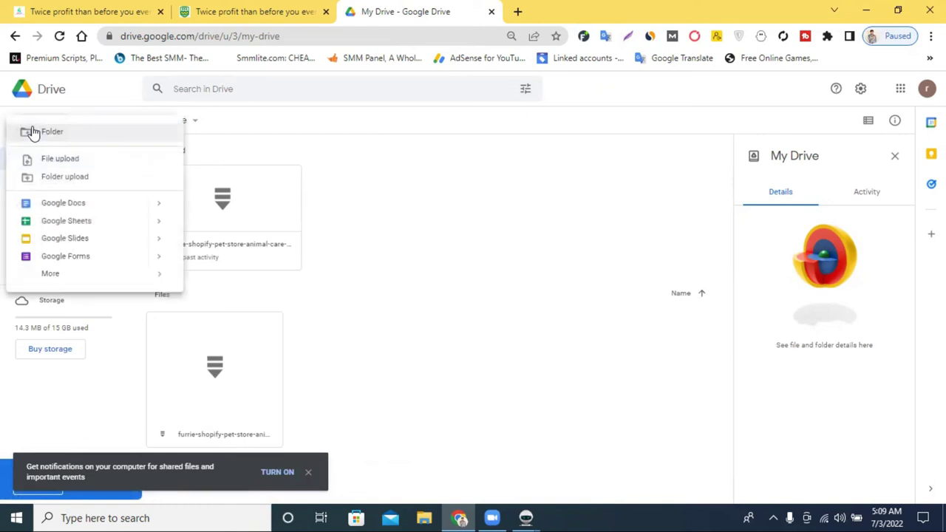
left_click(70, 223)
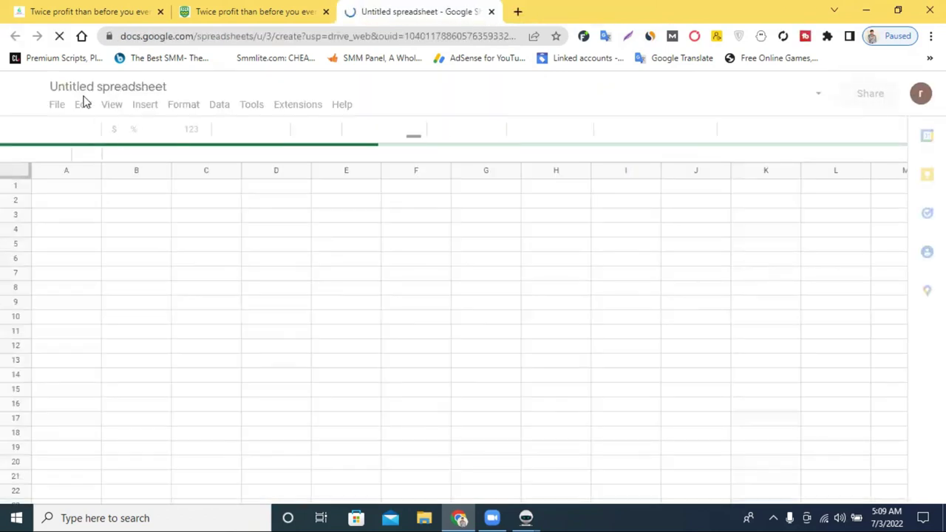
left_click(86, 89)
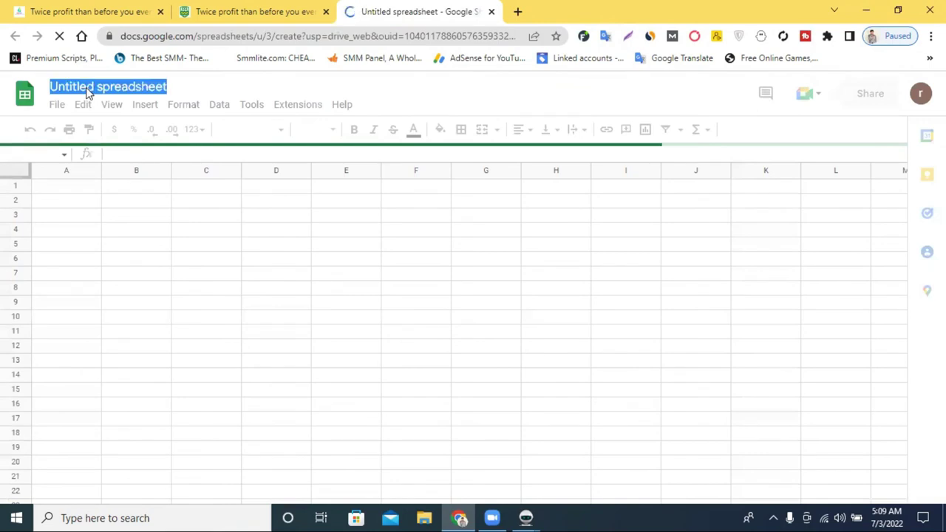
left_click(125, 89)
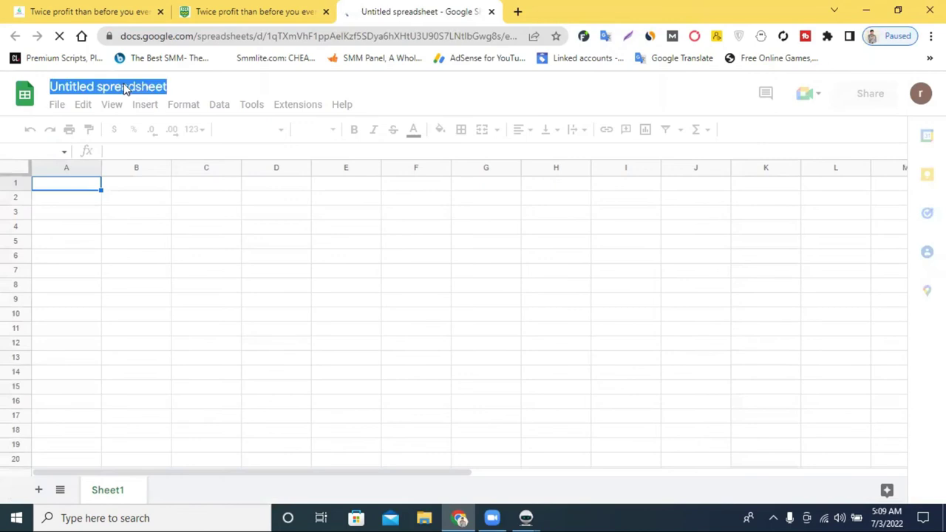
left_click(148, 84)
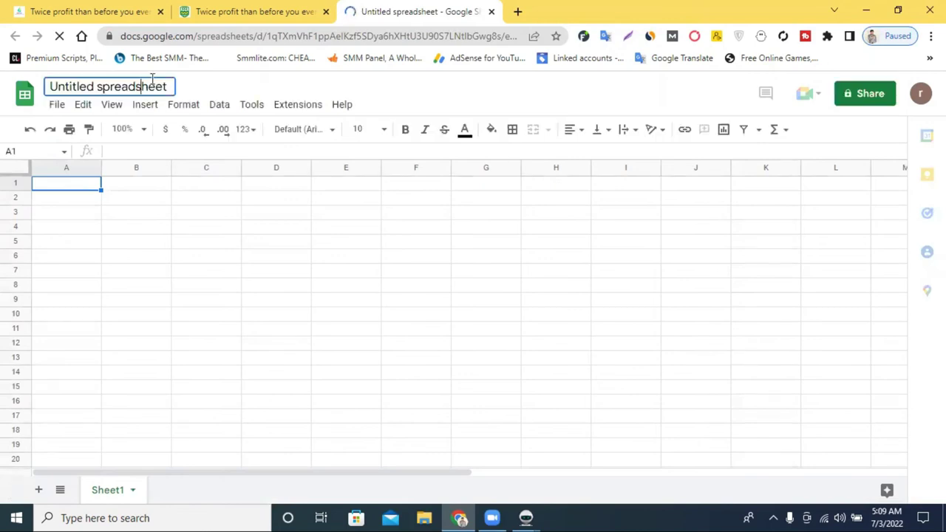
key("ctrl+a")
left_click(152, 83)
double_click(153, 82)
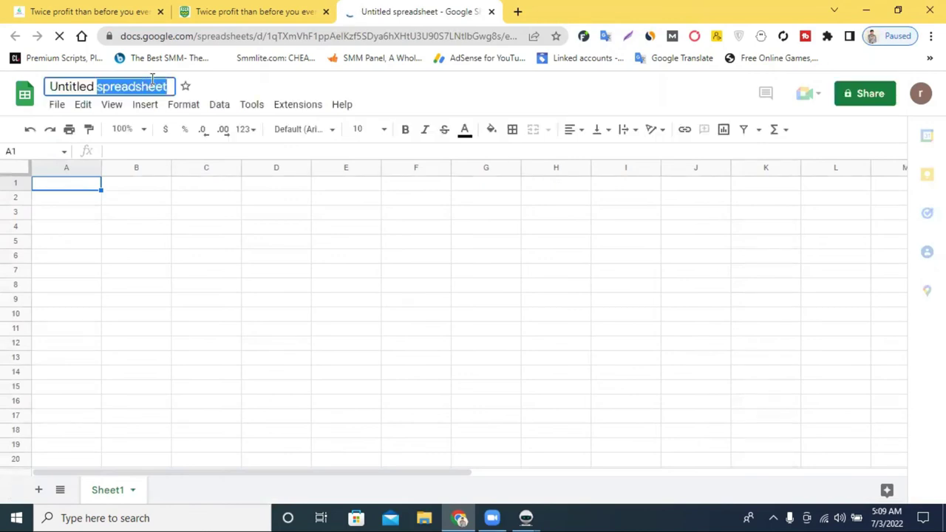
key("ctrl+a")
type("link")
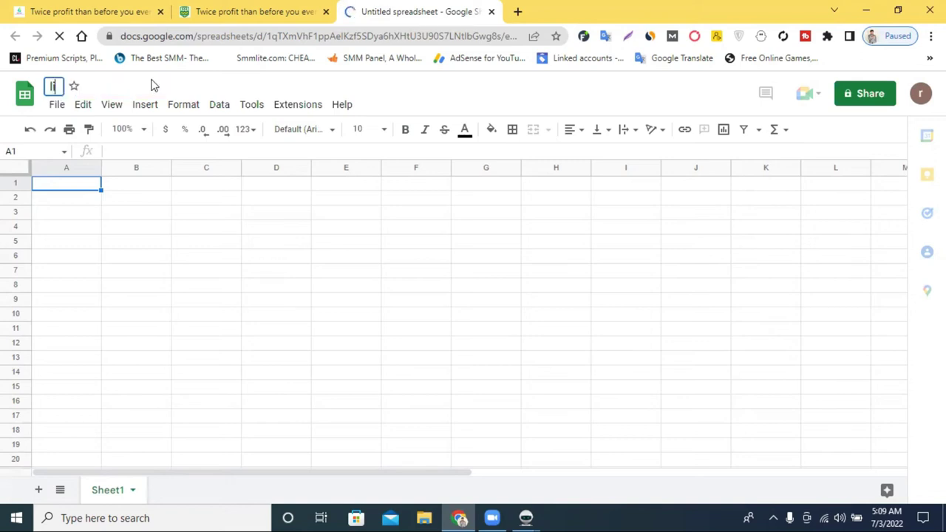
type(" b")
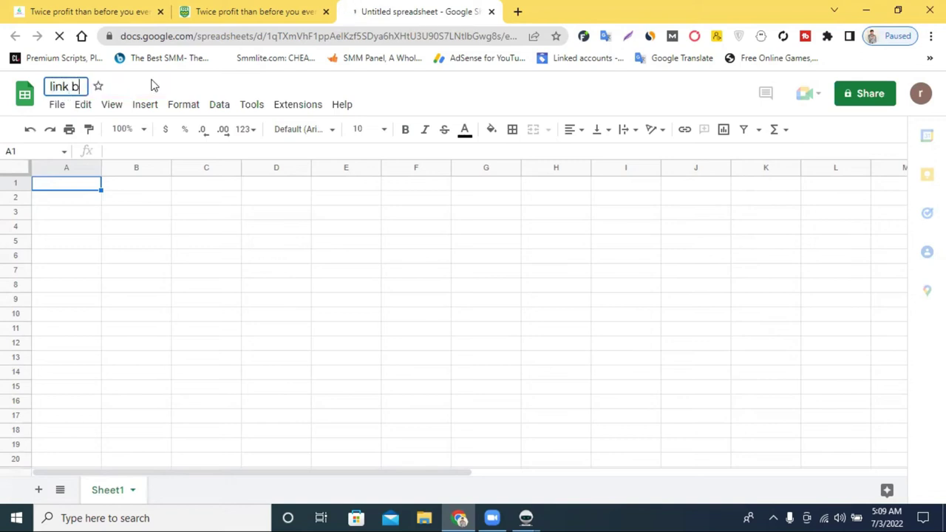
type("uilding")
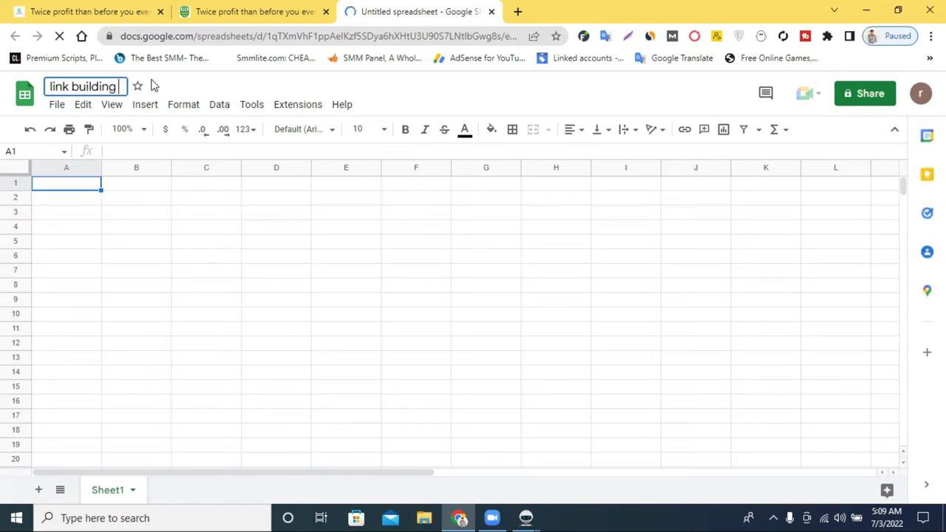
key("Return")
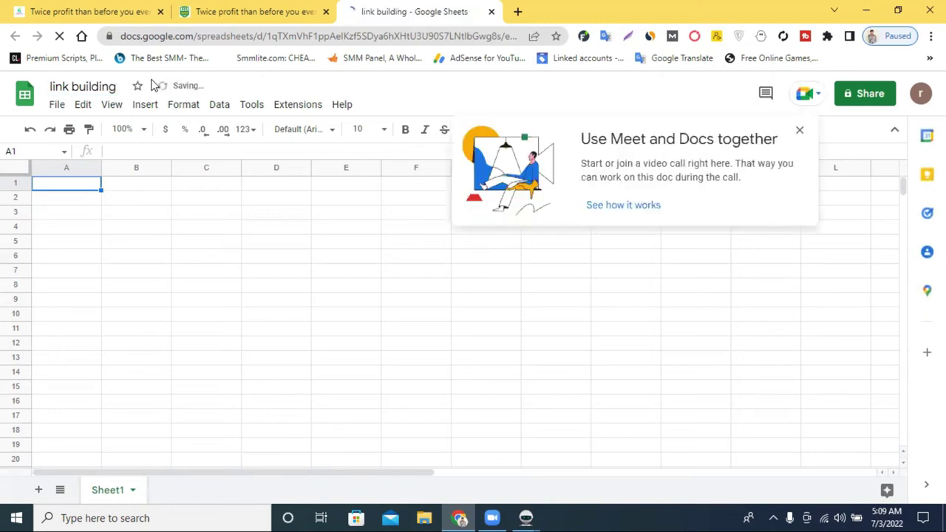
Narrow column A and enter the header "NO" in cell A1
left_click(244, 241)
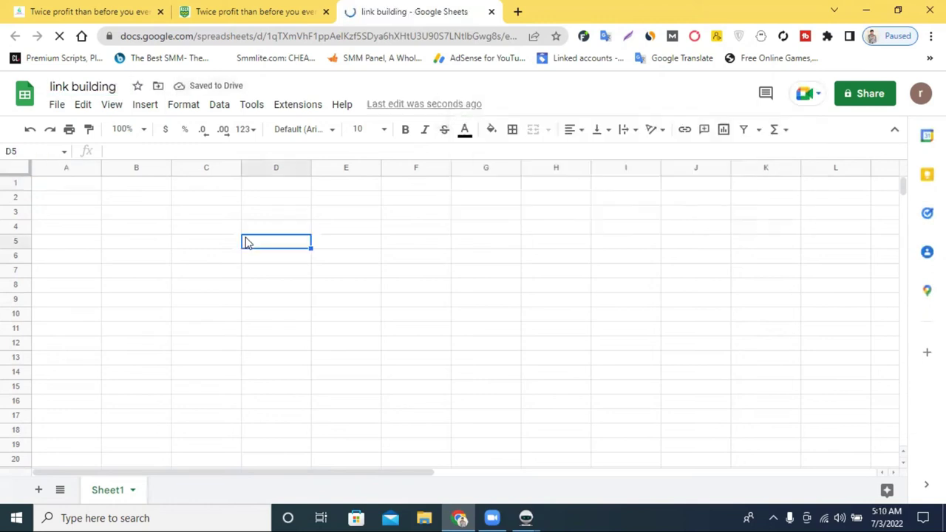
left_click_drag(99, 168, 83, 167)
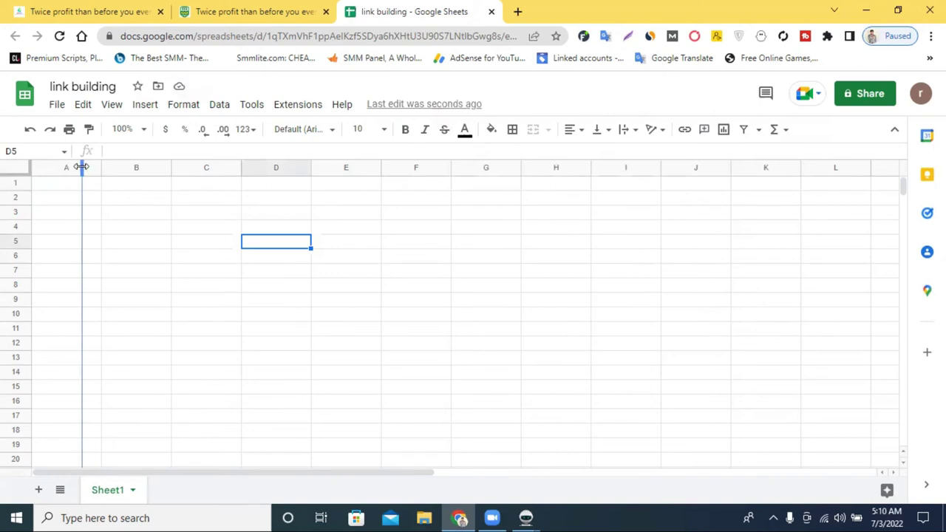
left_click(48, 190)
double_click(50, 186)
type("NO")
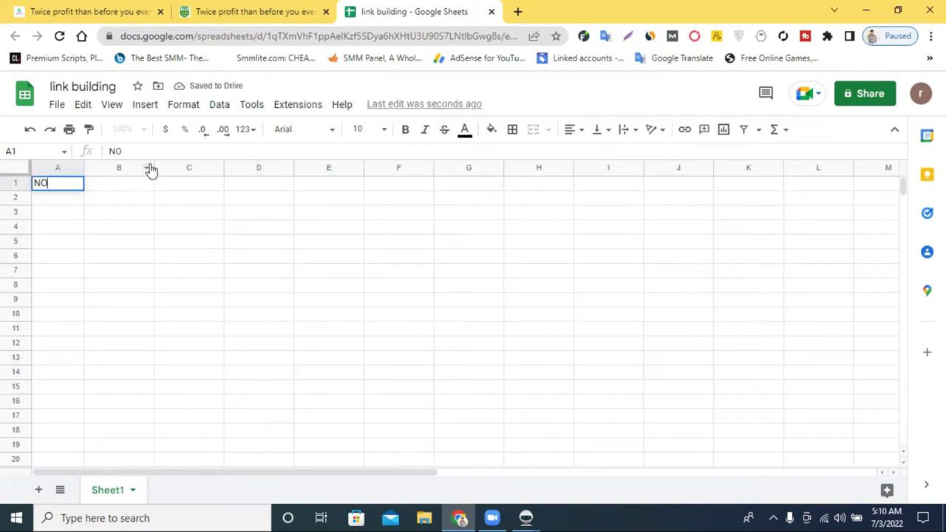
Widen column B and enter the header "Website Link" in cell B1
left_click_drag(153, 167, 199, 171)
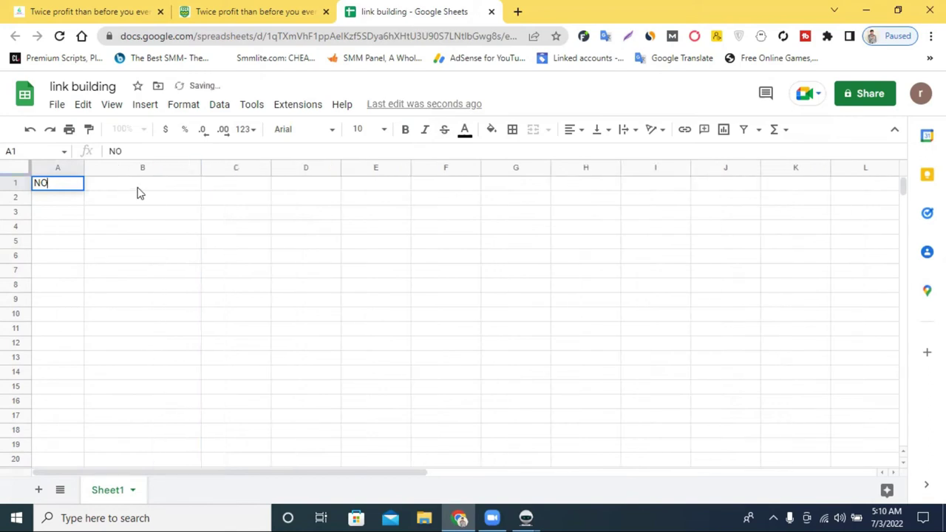
left_click(138, 187)
type("Website")
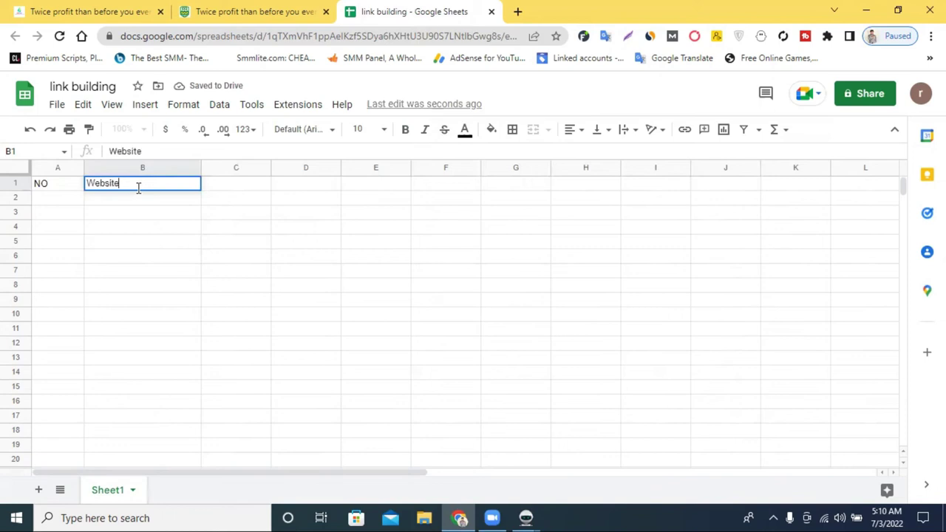
type(" Link")
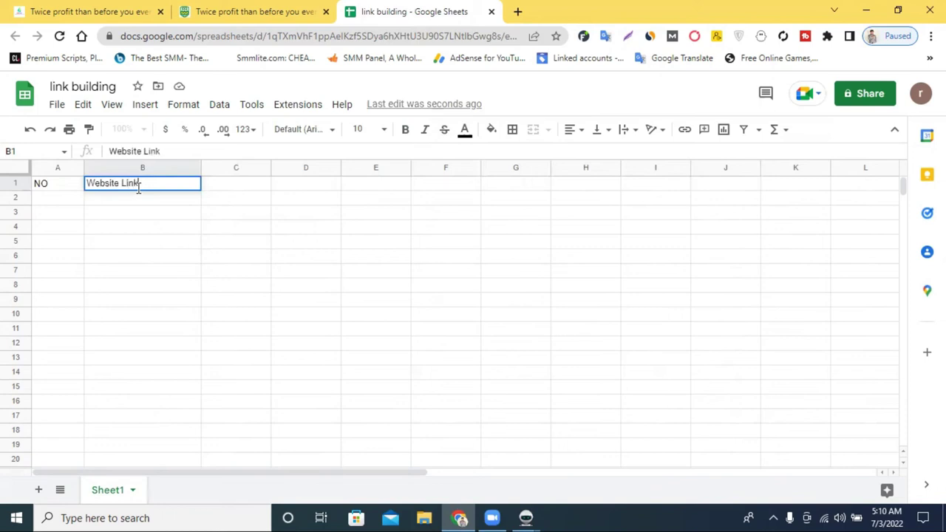
Widen column C and enter the header "Screenshot Link" in cell C1
left_click_drag(271, 167, 320, 170)
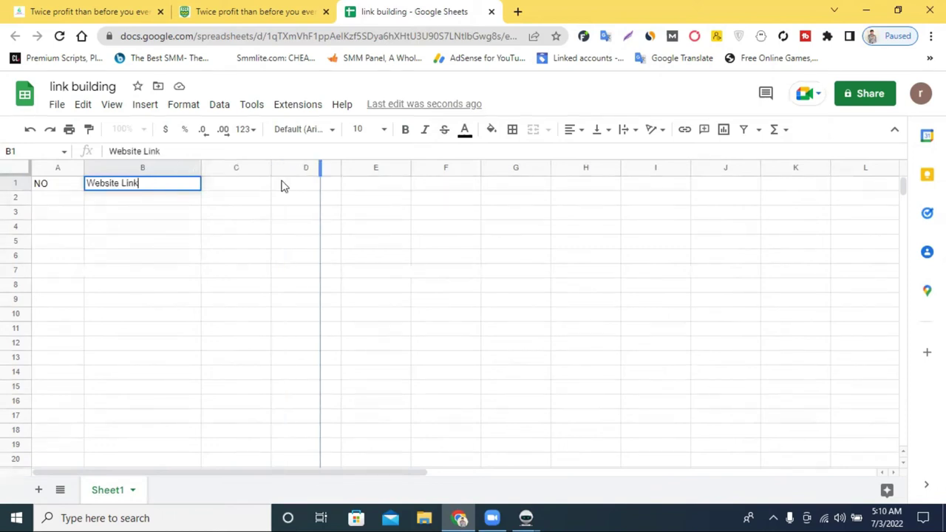
left_click(273, 185)
type("Scree")
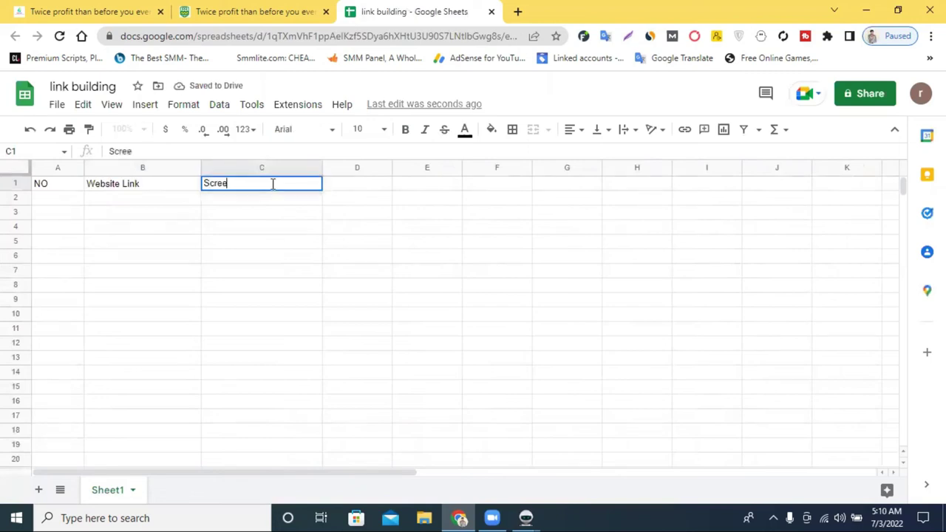
type("nshi")
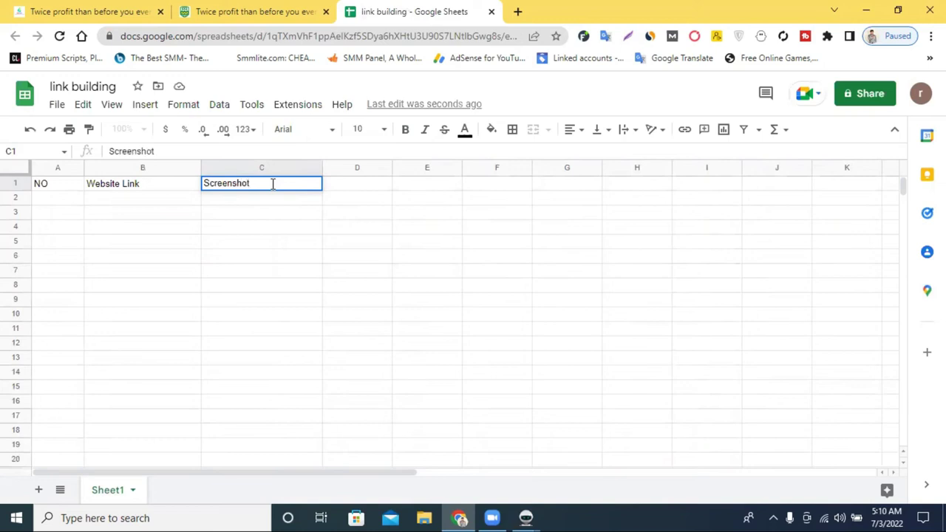
Narrow columns D and E and enter the headers "DA" in cell D1 and "PA" in cell E1
left_click_drag(391, 164, 364, 167)
left_click(345, 185)
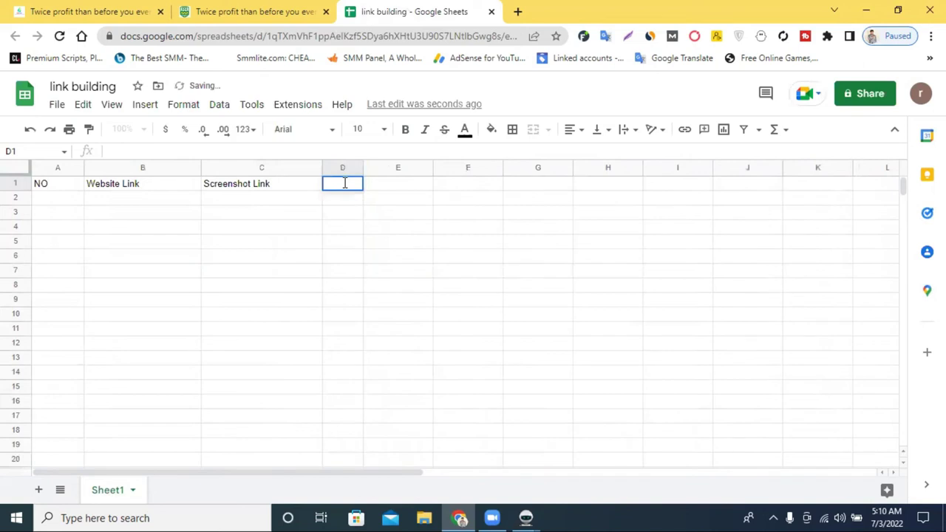
type("DA")
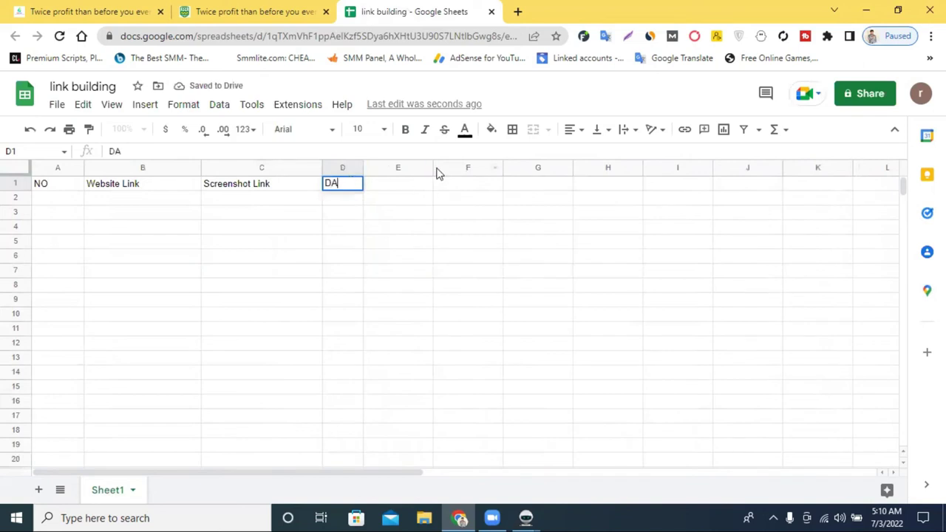
left_click_drag(433, 167, 400, 168)
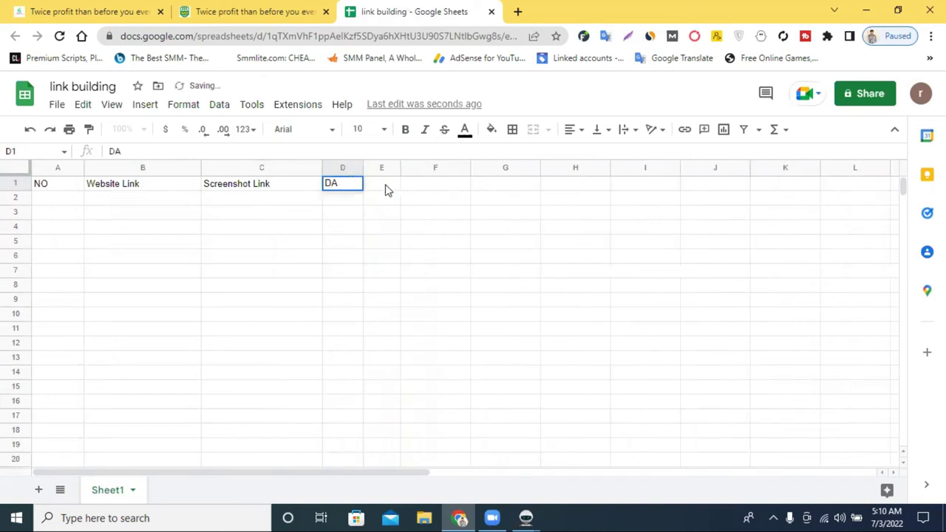
left_click(386, 184)
type("PA")
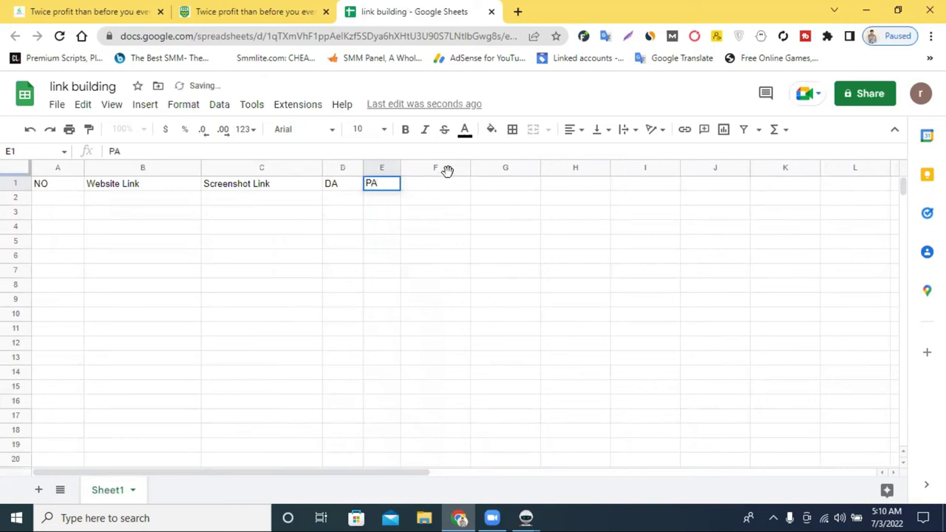
Widen column F considerably and enter the header "Live Link/Profile Link" in cell F1
left_click_drag(467, 165, 821, 167)
double_click(459, 185)
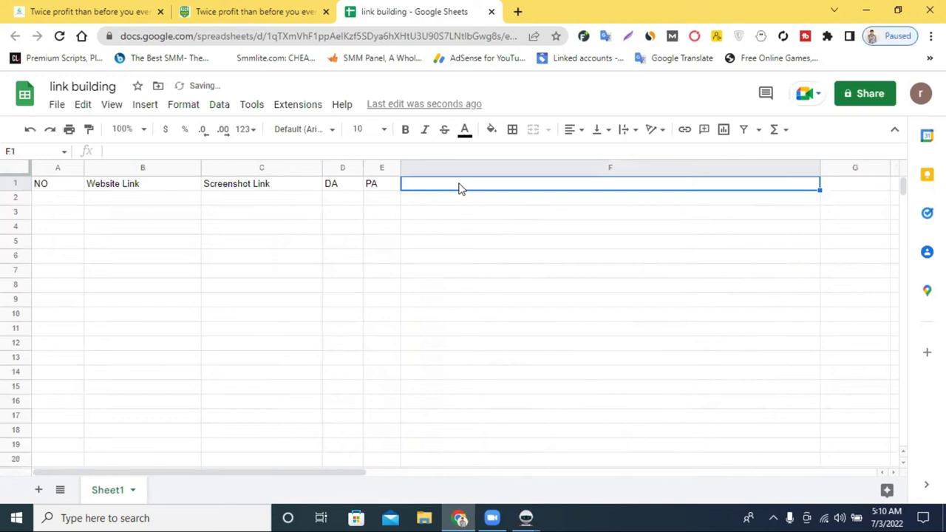
type("Live")
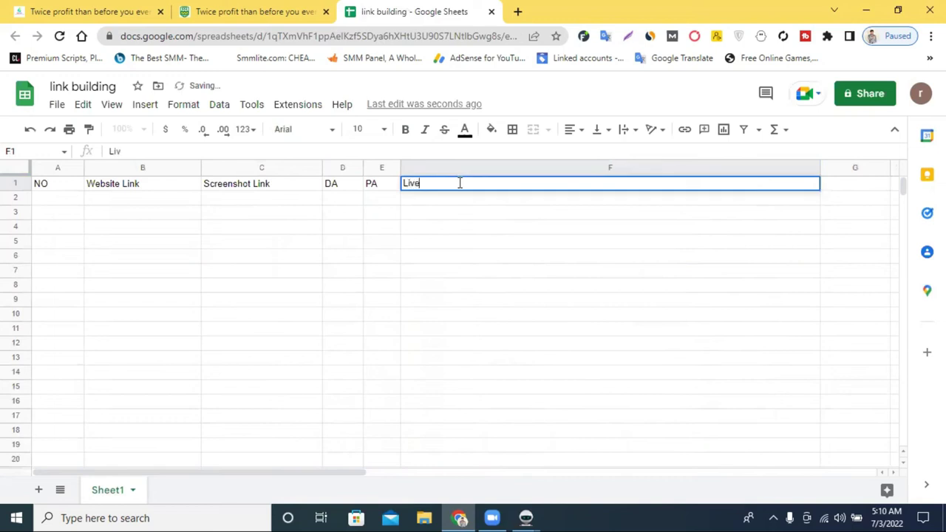
type(" Link/Profile Link")
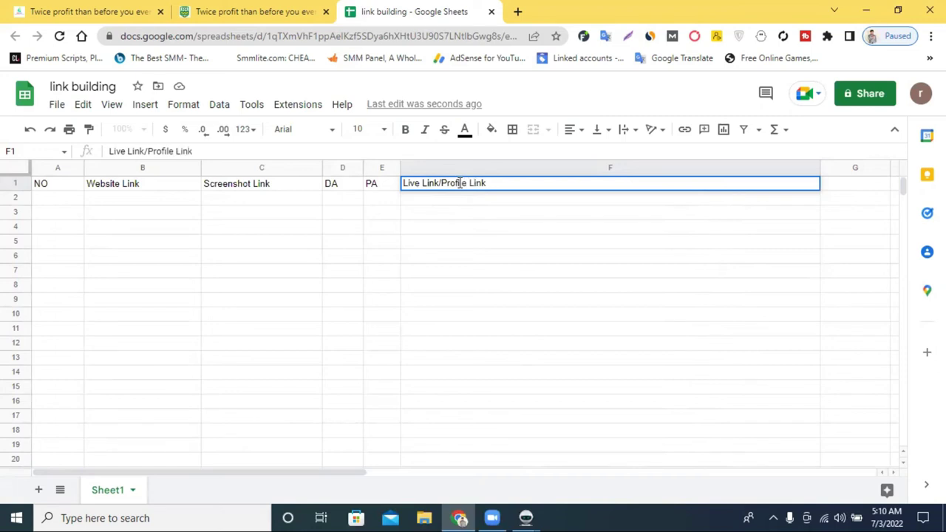
left_click(444, 242)
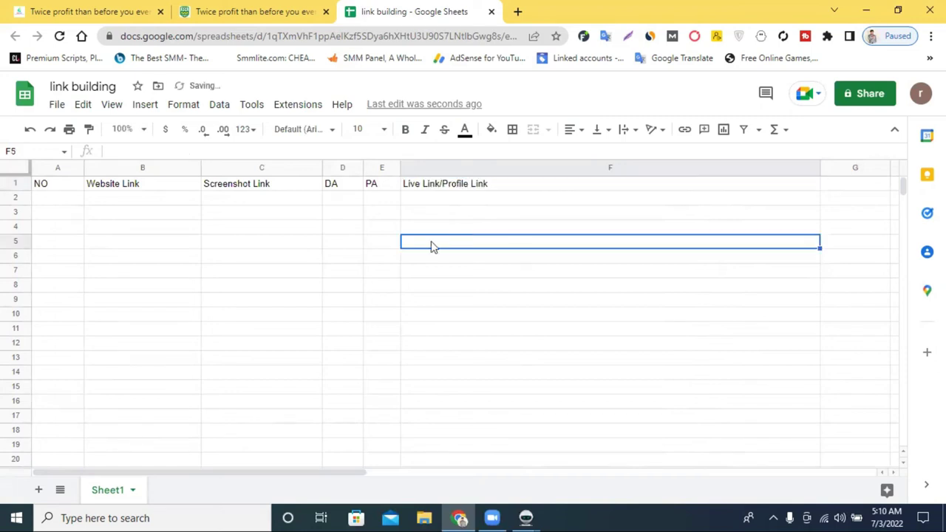
Set the header row's font size to 14 and center its text horizontally
left_click(11, 183)
left_click(384, 130)
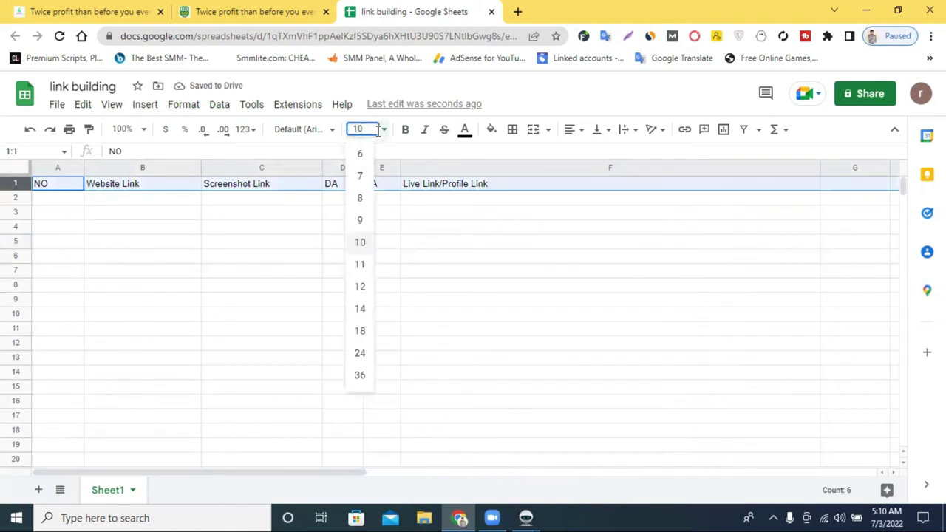
left_click(361, 311)
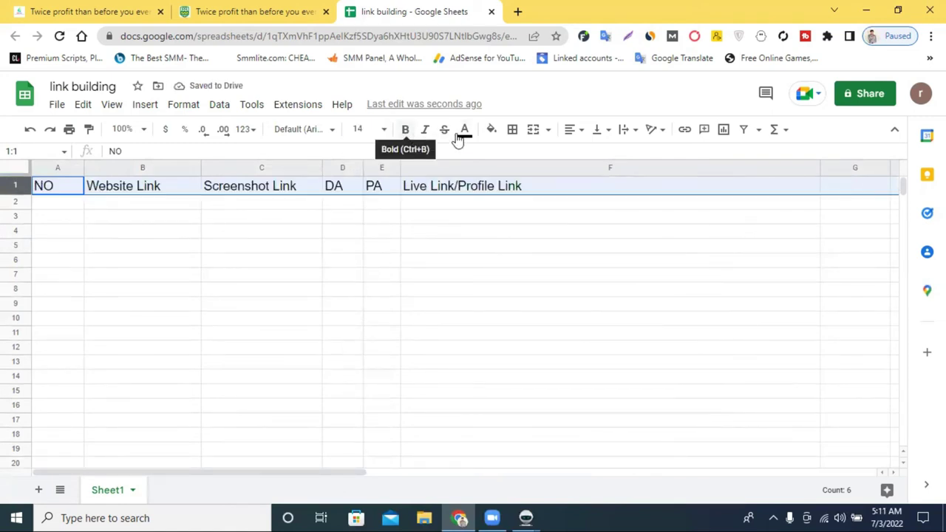
left_click(569, 133)
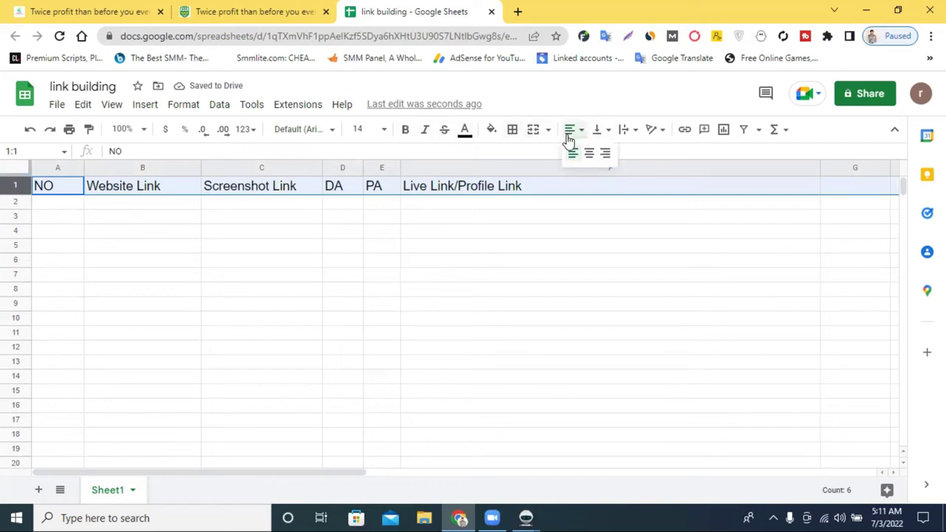
left_click(591, 155)
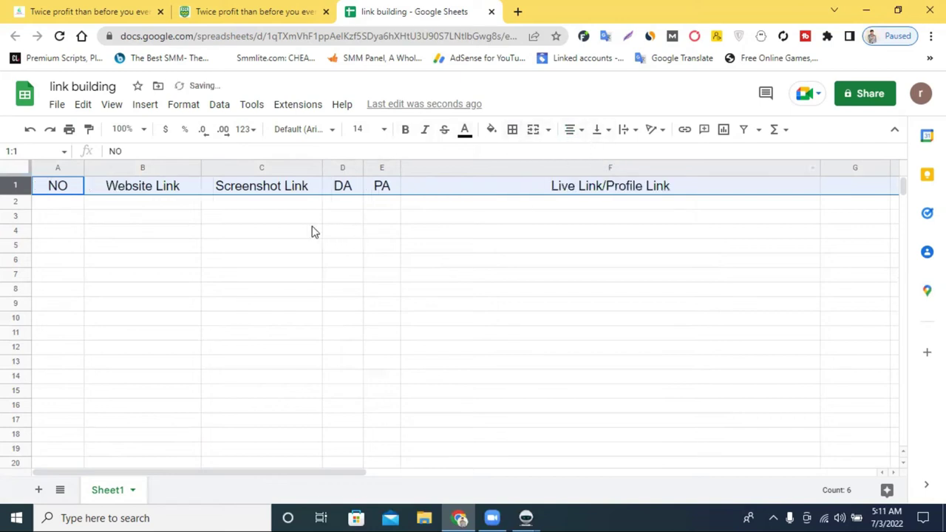
Fill the entire header row with the magenta background color
left_click(492, 131)
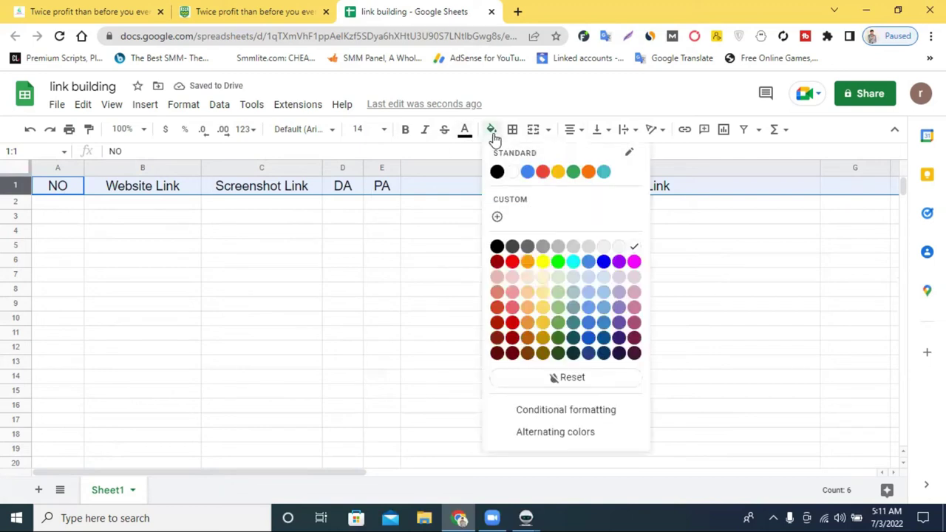
left_click(632, 265)
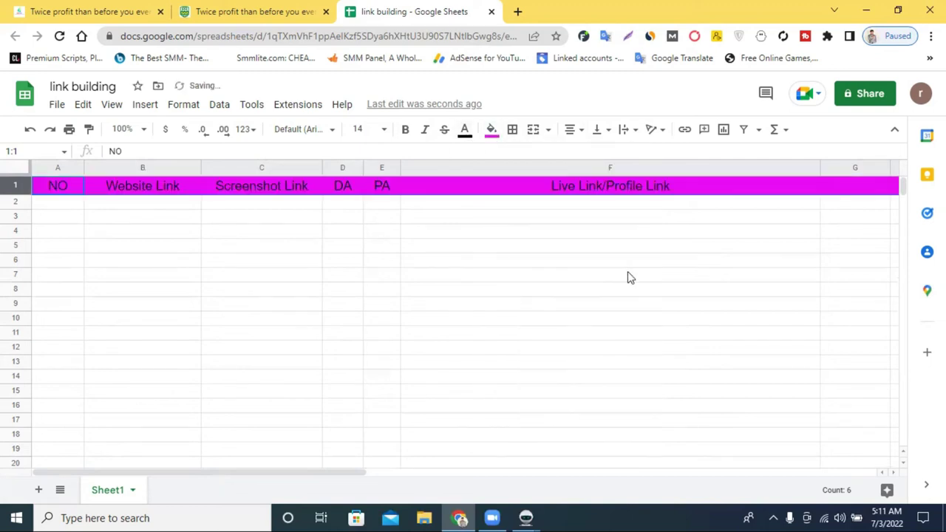
left_click(584, 286)
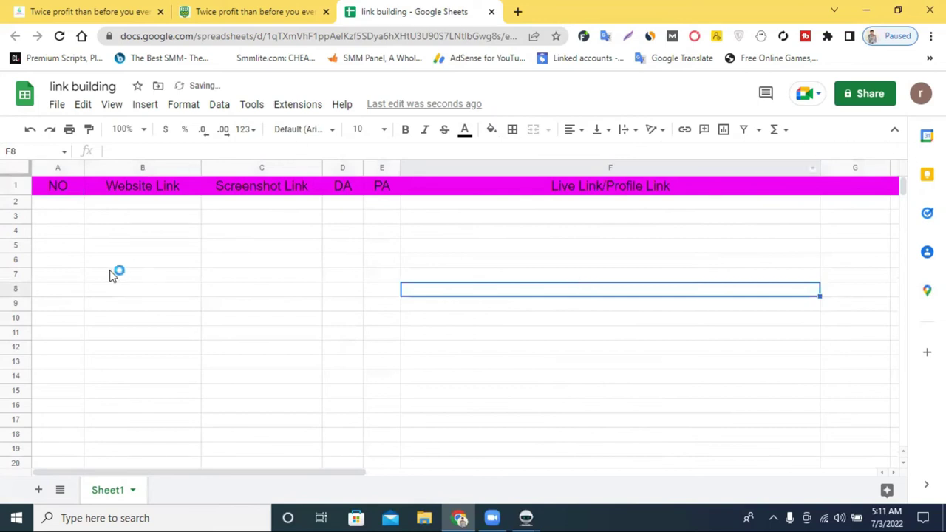
Enter the first two serial numbers, 1 in cell A2 and 2 in cell A3
double_click(47, 203)
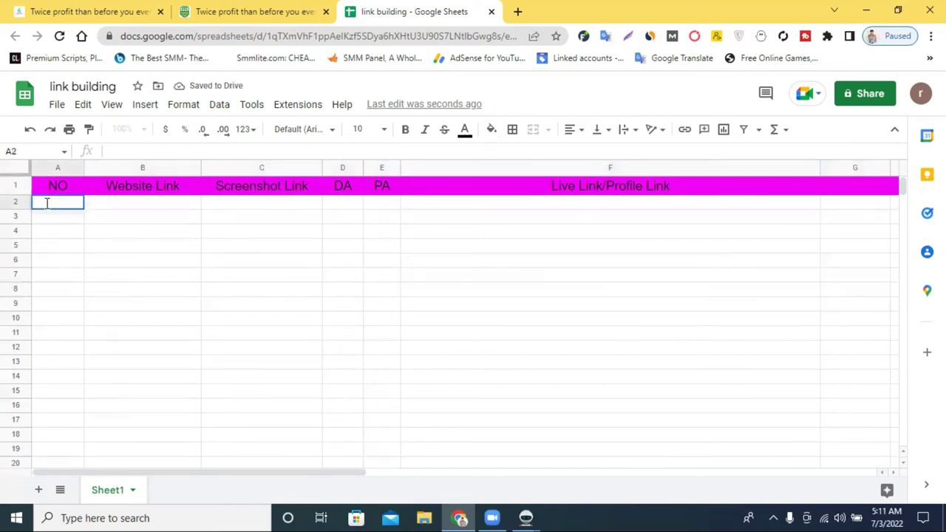
type("1")
double_click(47, 217)
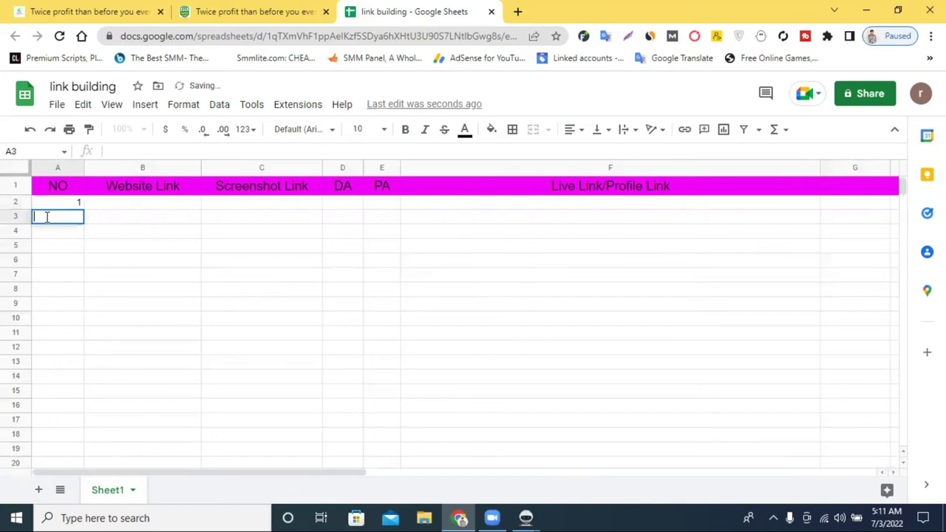
type("2")
key("Tab")
Extend the number series from A2 and A3 down column A to 60 in cell A61
left_click_drag(65, 205, 53, 249)
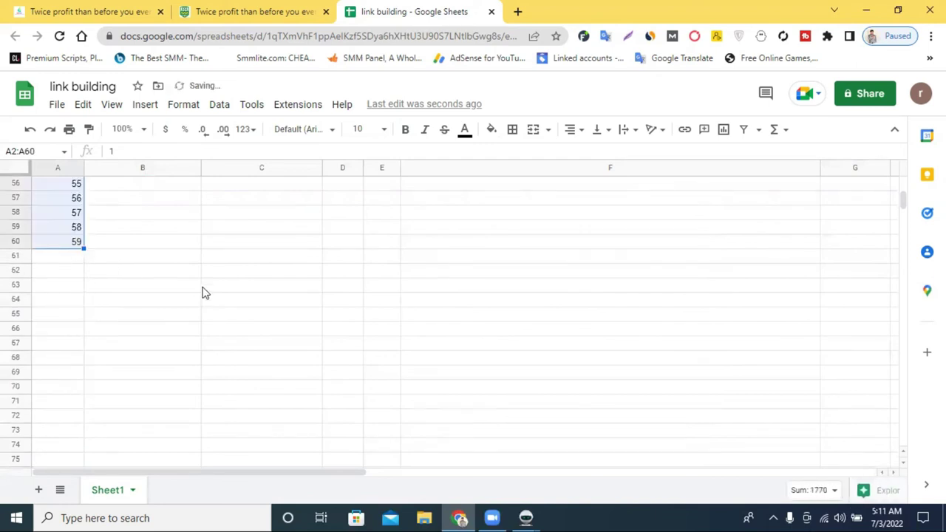
scroll(203, 291, "up", 5)
scroll(203, 292, "down", 2)
left_click_drag(85, 365, 87, 380)
scroll(252, 362, "up", 15)
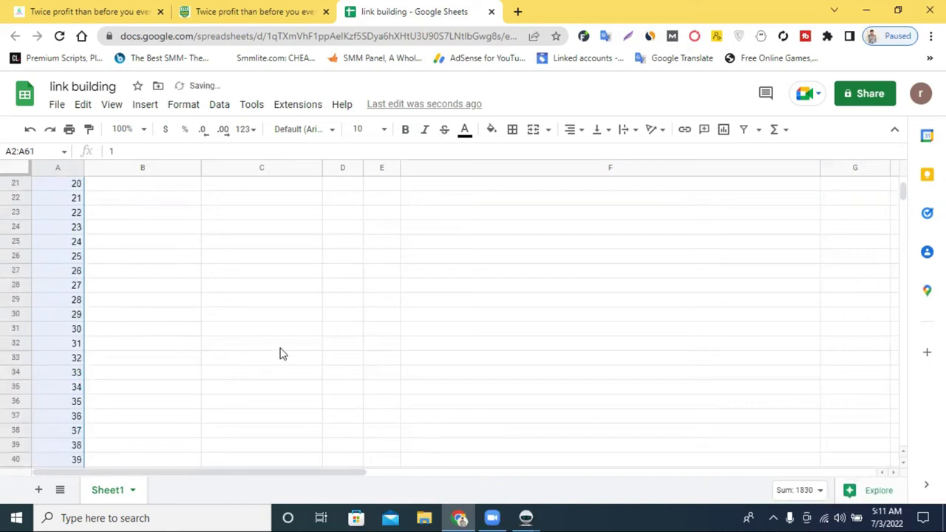
left_click(134, 231)
left_click(133, 205)
left_click(248, 11)
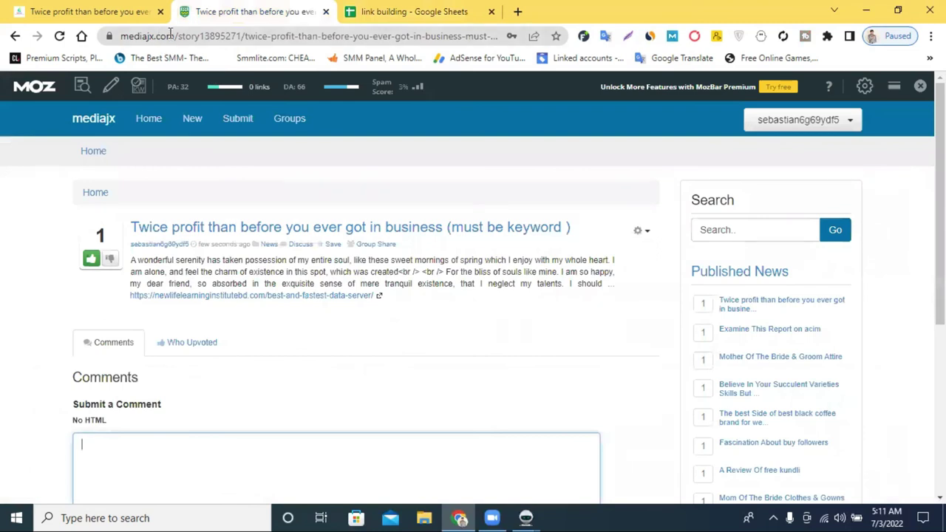
left_click_drag(175, 34, 119, 35)
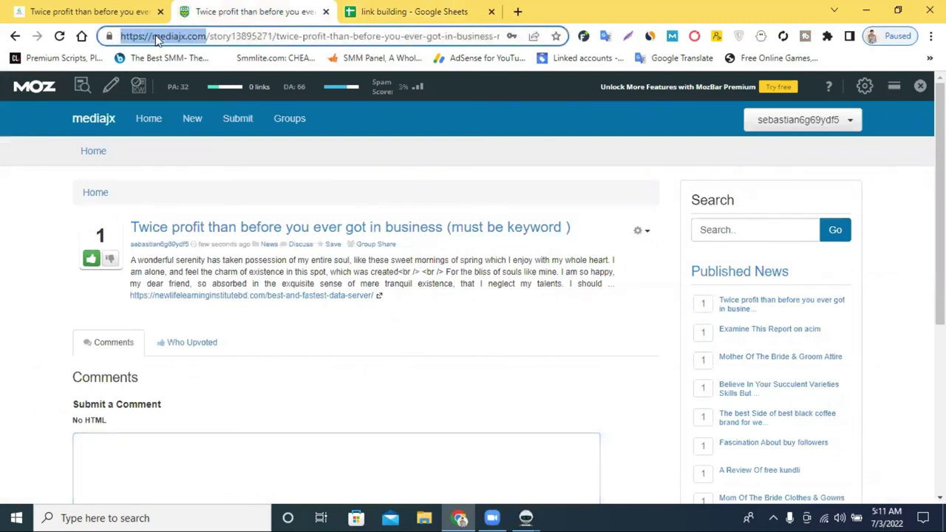
right_click(157, 36)
left_click(194, 112)
left_click(387, 9)
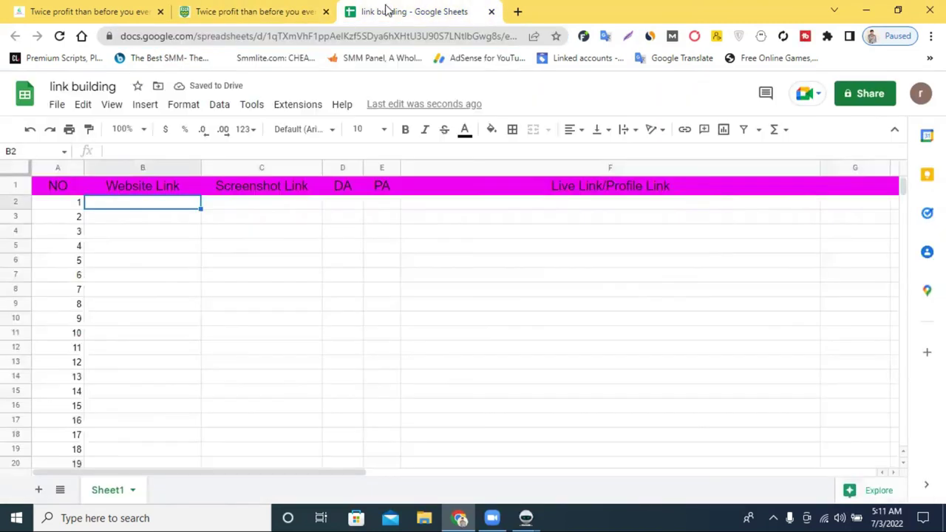
double_click(126, 204)
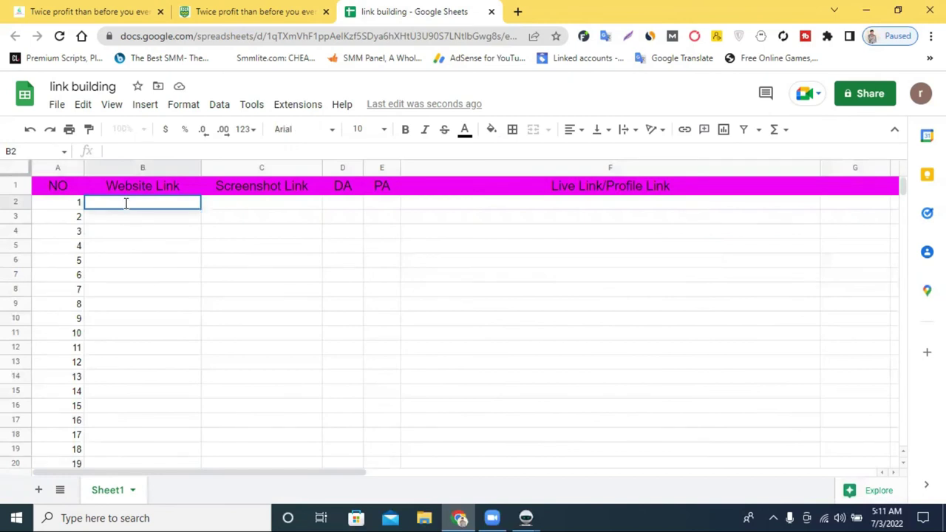
key("ctrl+v")
left_click(188, 247)
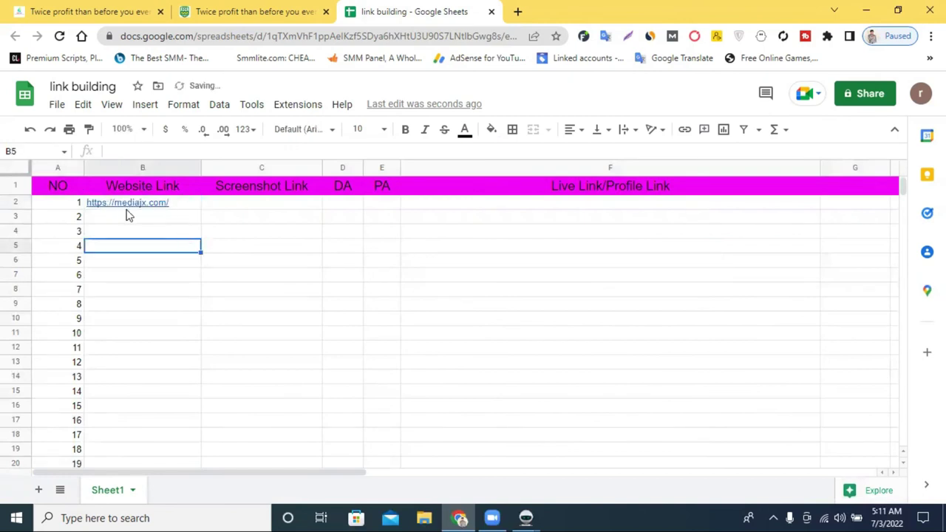
Capture the submitted mediajx story page below the MozBar with Lightshot and upload the screenshot online
left_click(292, 11)
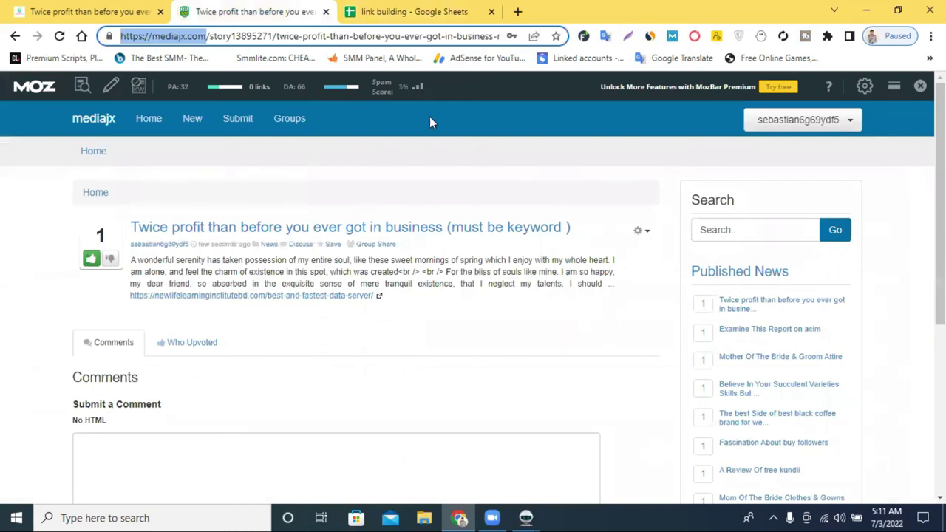
left_click(628, 36)
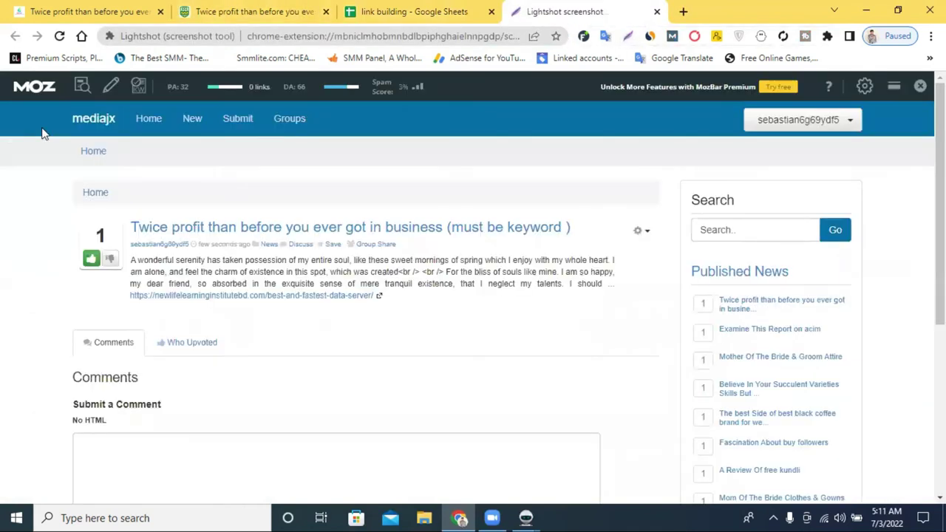
left_click_drag(3, 99, 945, 503)
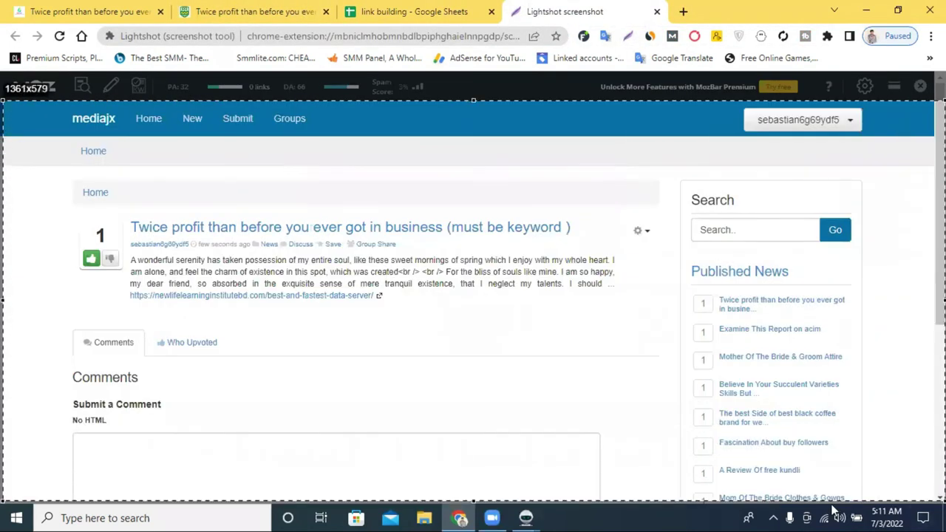
left_click(810, 88)
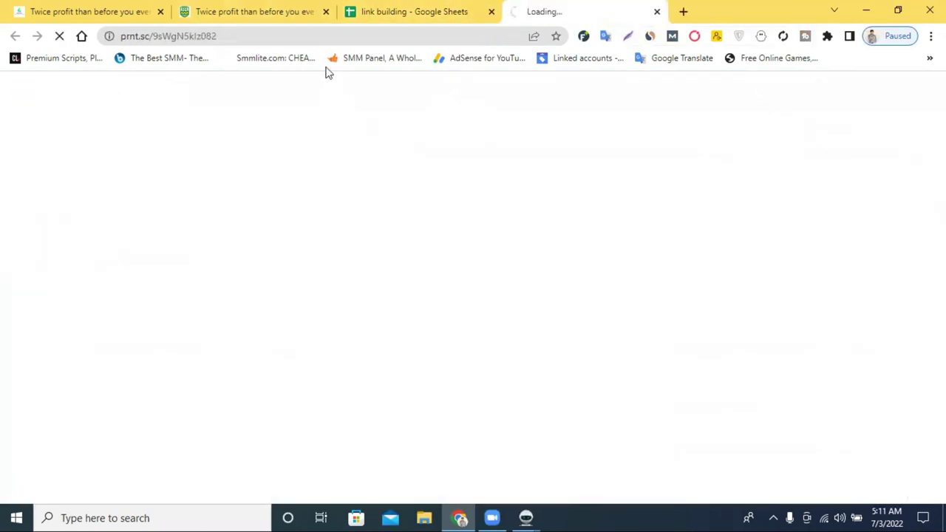
Copy the uploaded screenshot's prnt.sc link into cell C2, widen column C to fit it, and close the screenshot page
left_click(311, 36)
right_click(311, 36)
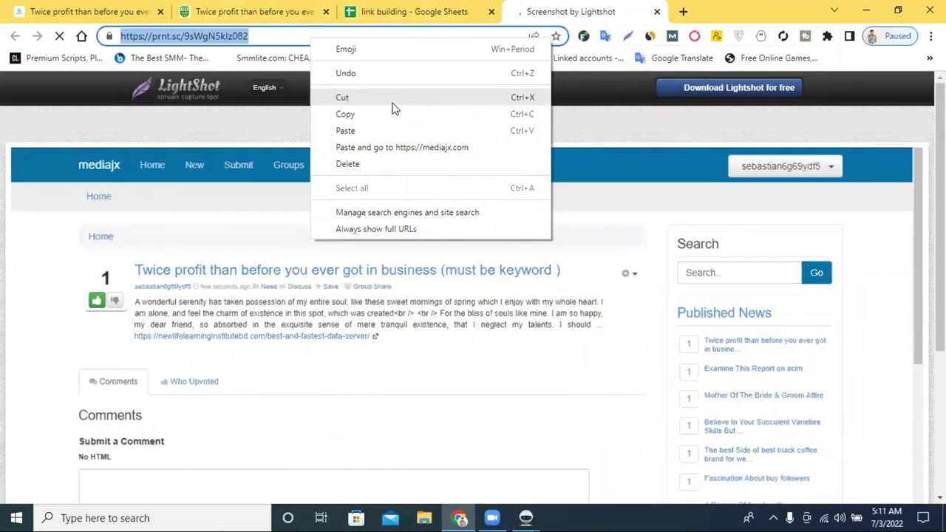
left_click(392, 101)
key("ctrl+shift+Tab")
left_click(237, 202)
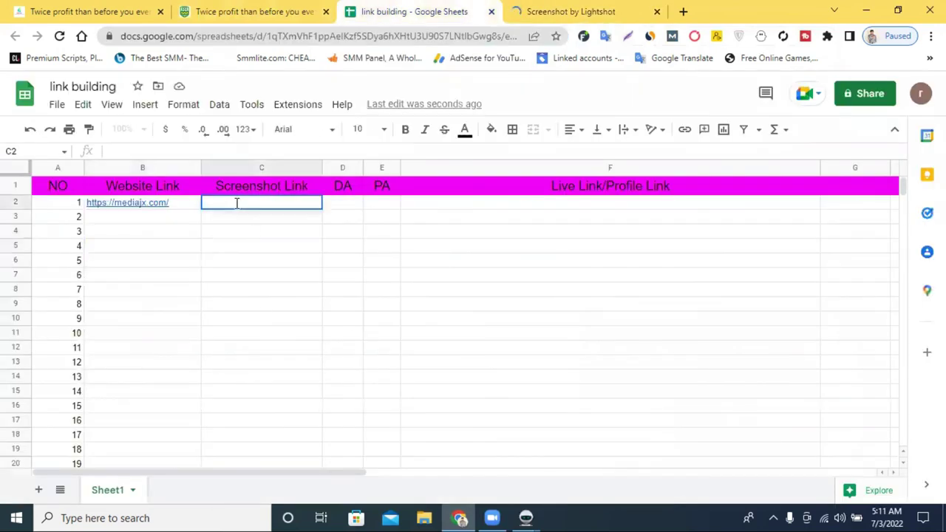
key("ctrl+v")
left_click(319, 276)
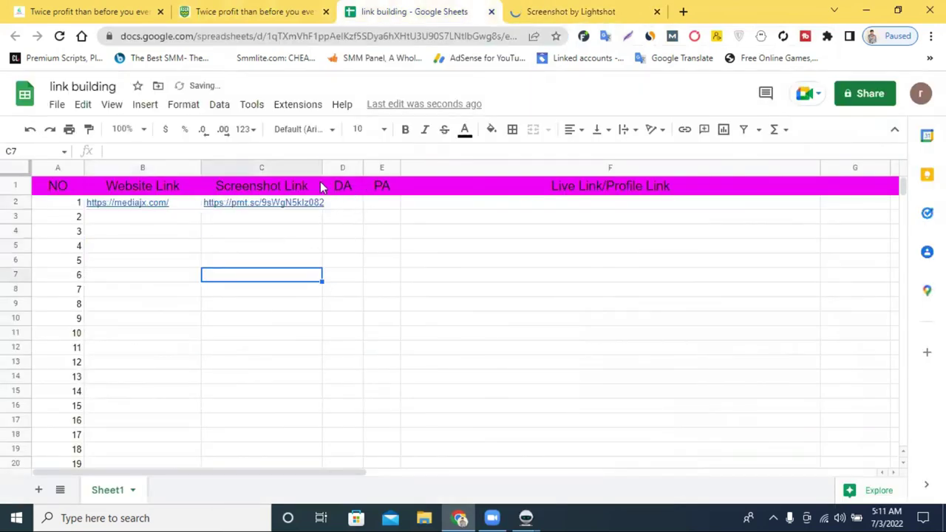
left_click_drag(323, 170, 344, 170)
left_click(562, 11)
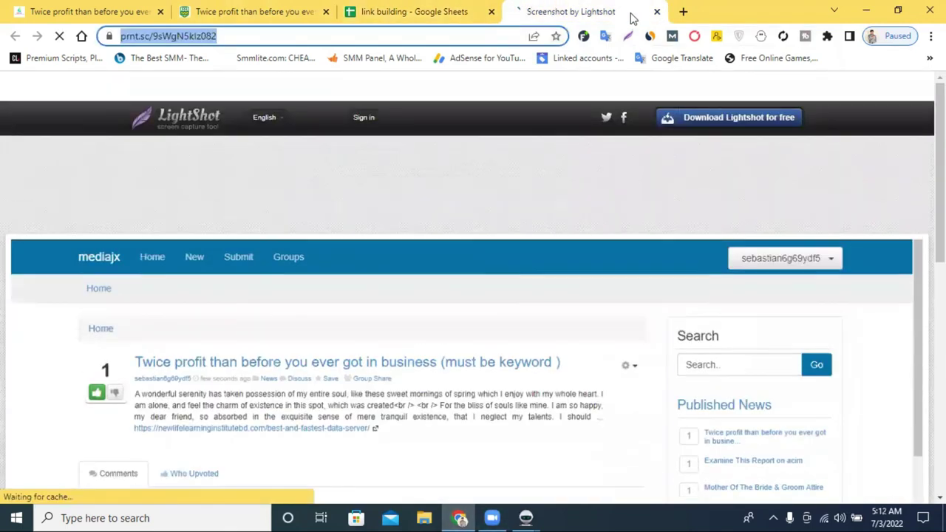
key("ctrl+w")
Look up the mediajx site's DA in the MozBar and enter 66 in cell D2
left_click(294, 9)
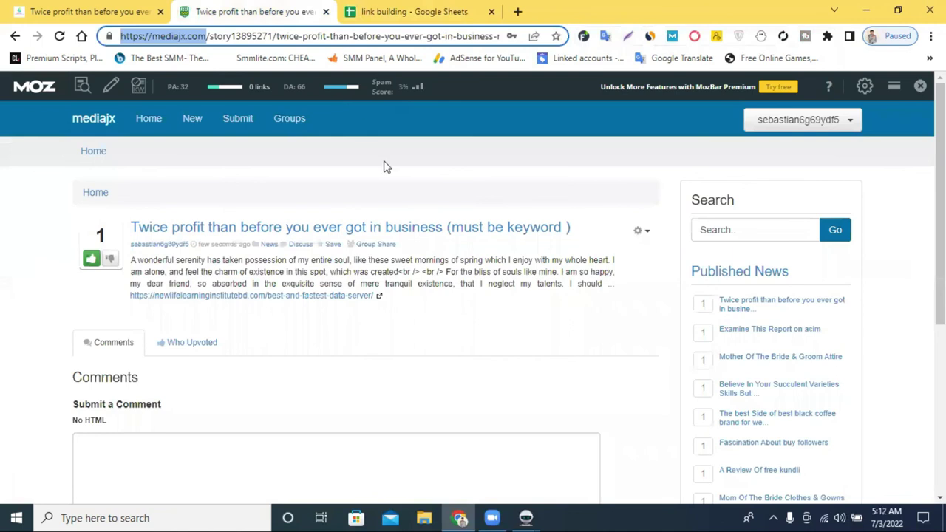
left_click(399, 12)
left_click(352, 205)
double_click(352, 206)
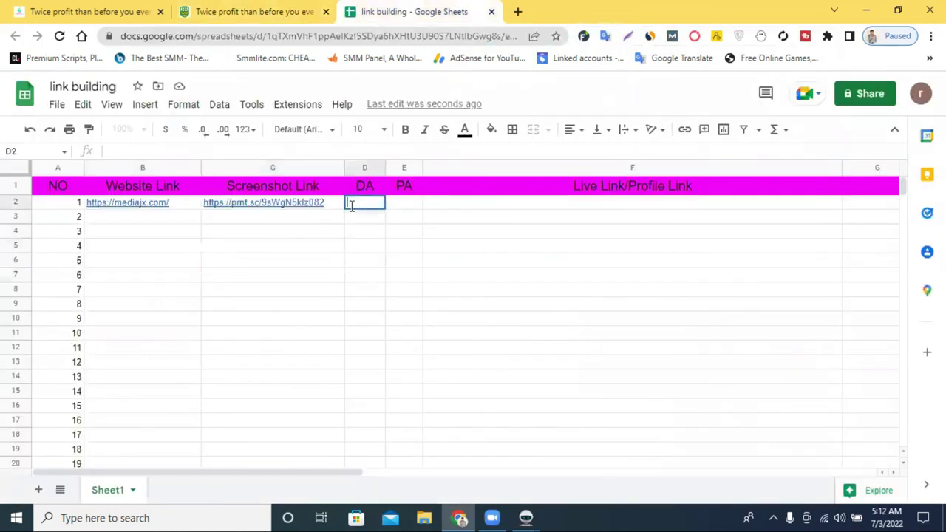
type("66")
Look up the mediajx home page's DA and PA in the MozBar and enter 66 in cell D2 and 53 in E2
left_click(251, 11)
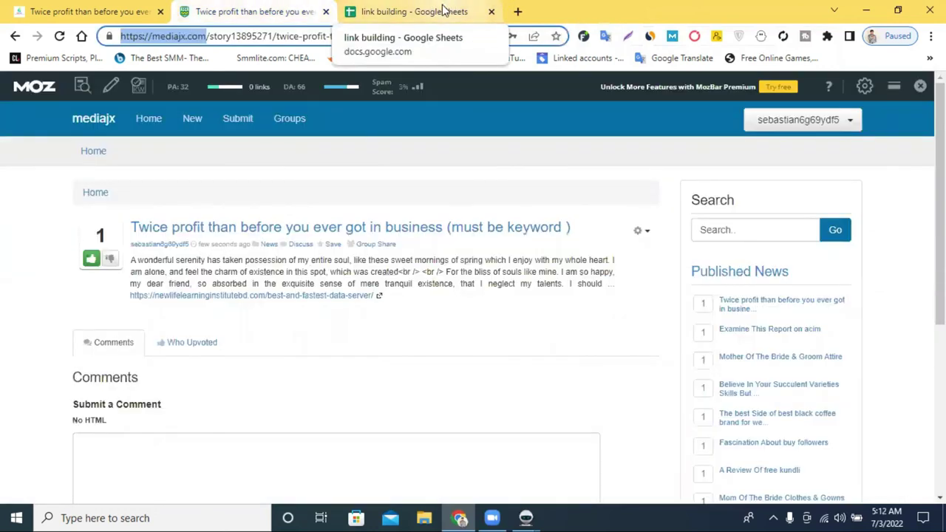
left_click(103, 120)
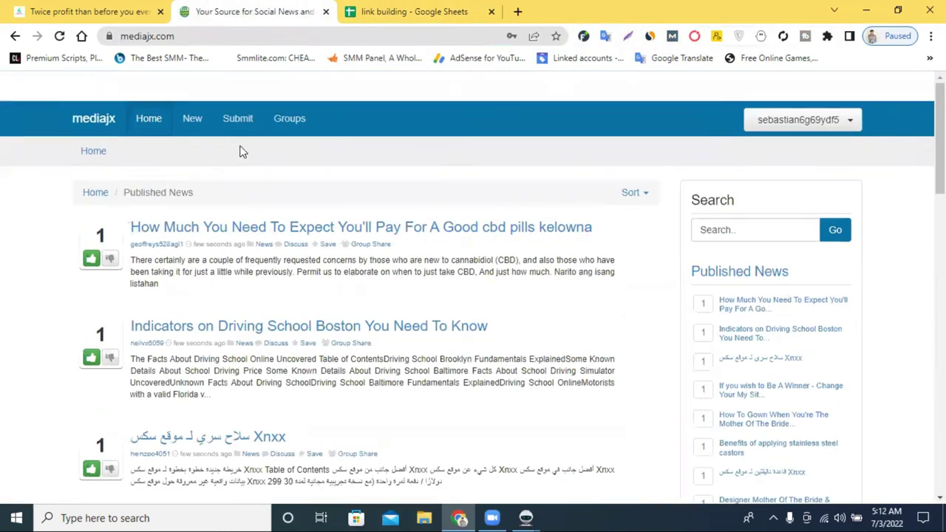
left_click(416, 9)
type("66")
left_click(397, 204)
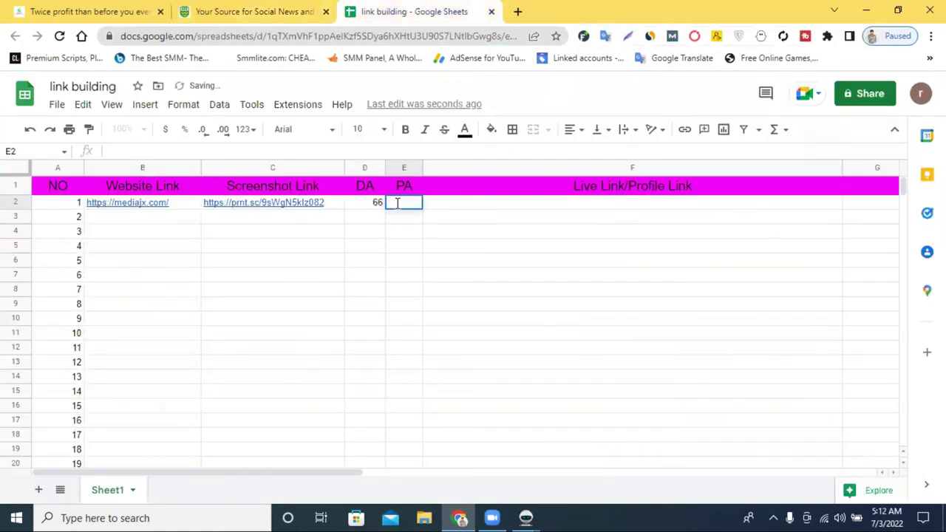
type("53")
left_click(501, 203)
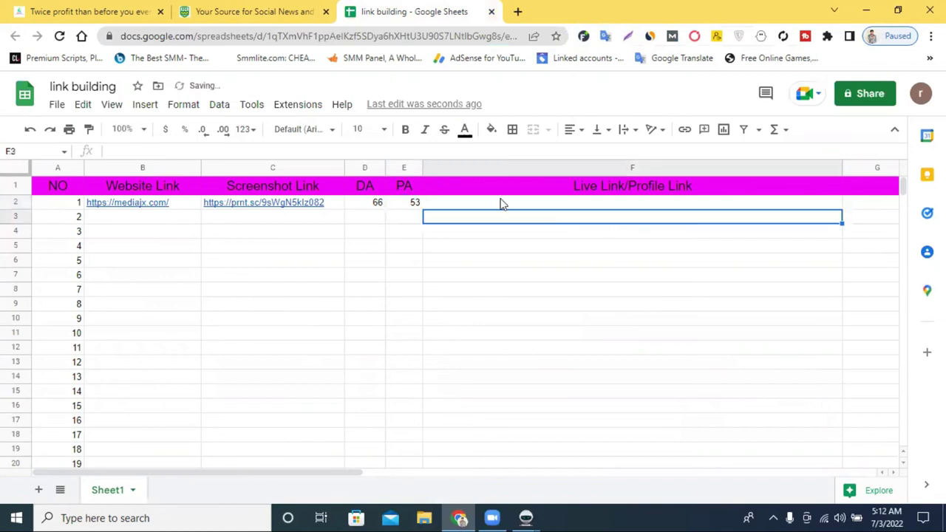
Copy the address of the account's submitted stories page on mediajx into cell F2 of the link building sheet
left_click(253, 11)
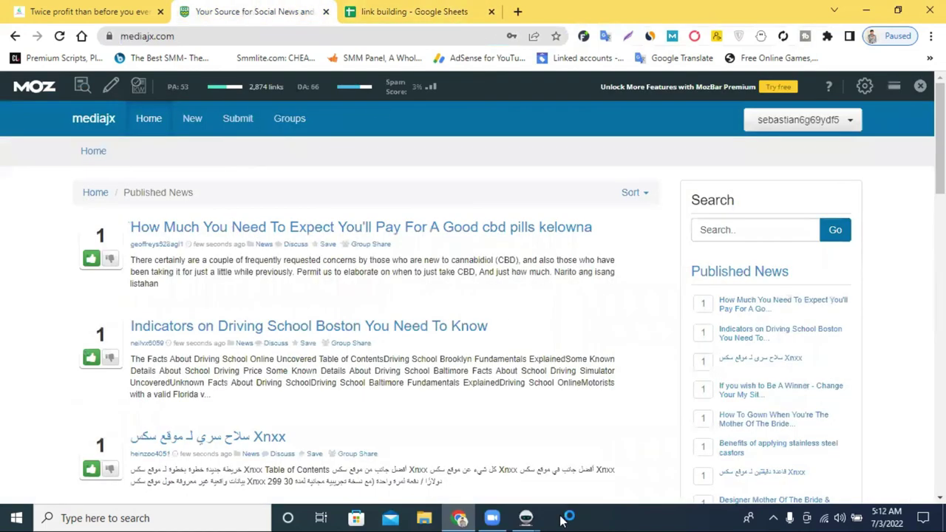
left_click(802, 119)
left_click(800, 182)
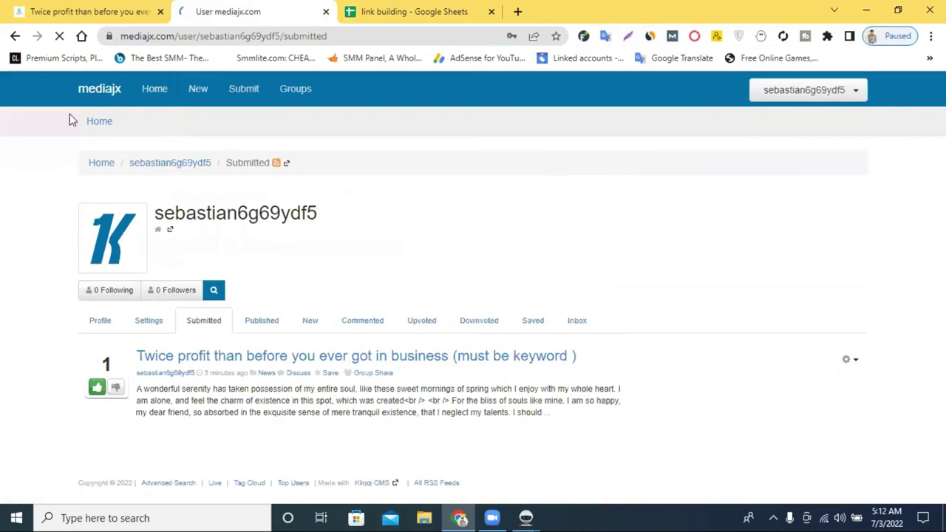
left_click(247, 35)
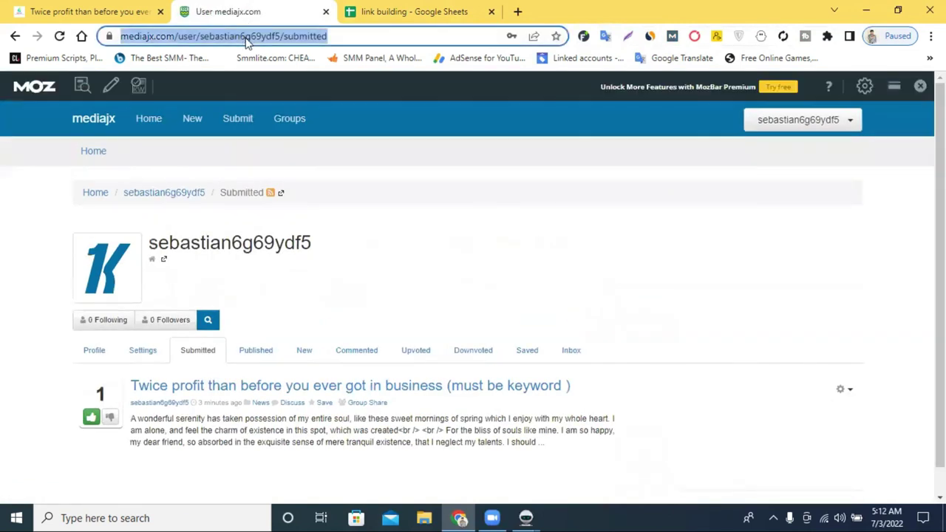
left_click(376, 13)
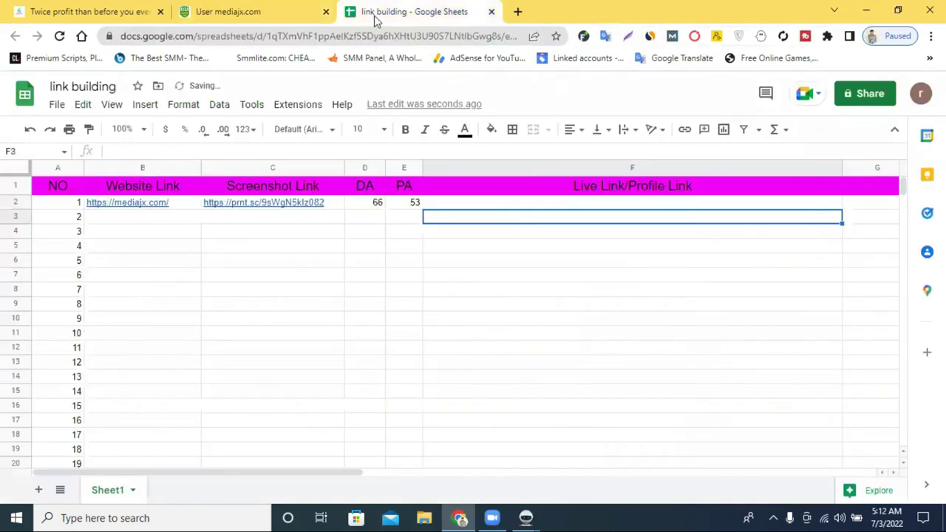
double_click(445, 204)
key("ctrl+v")
left_click(414, 288)
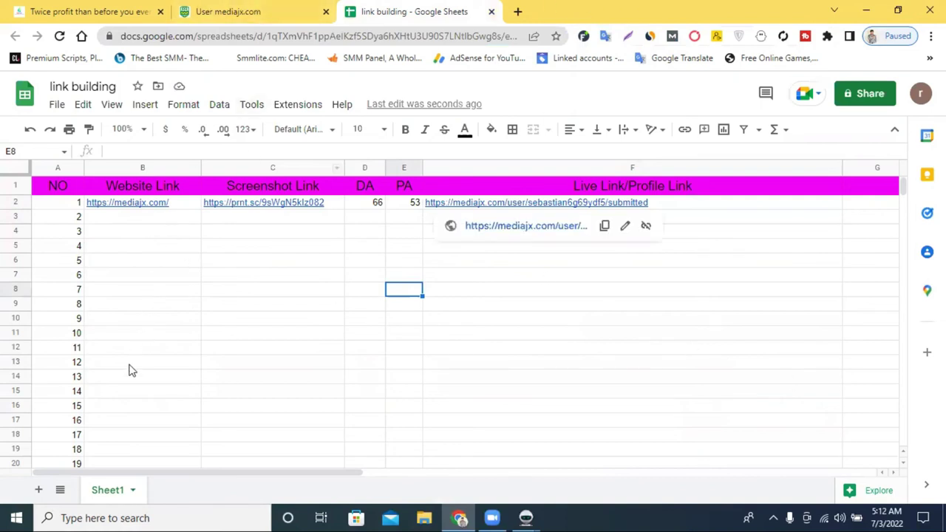
left_click(595, 321)
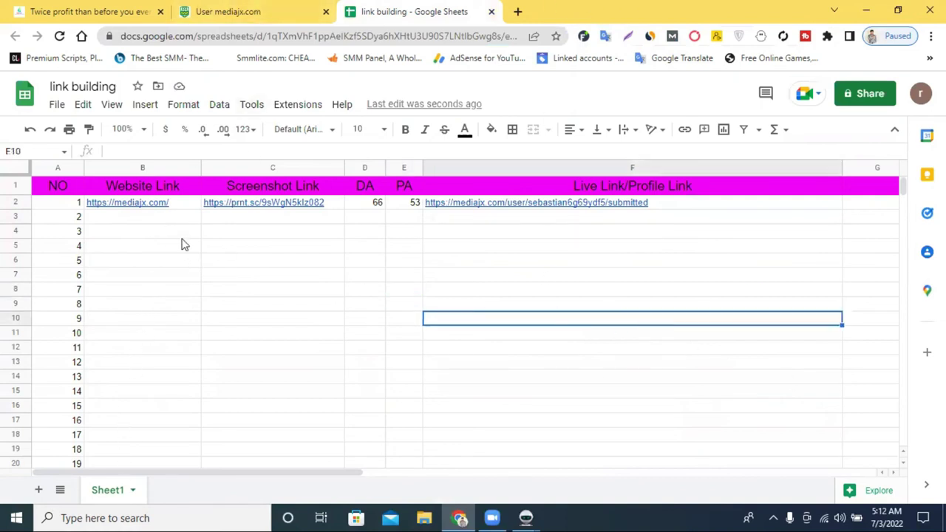
Fill the website link in B2 and the screenshot link in C2 down their columns through row 21
left_click(159, 207)
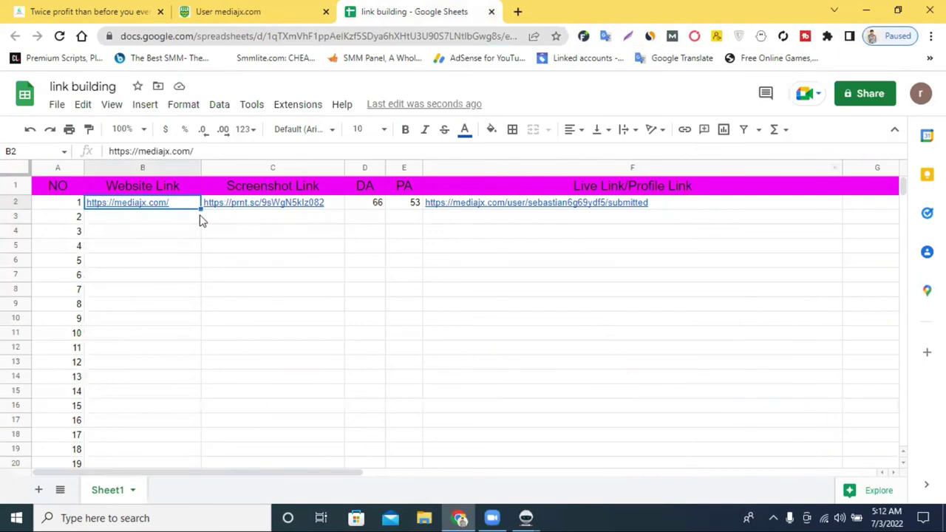
left_click_drag(201, 209, 207, 470)
left_click(316, 186)
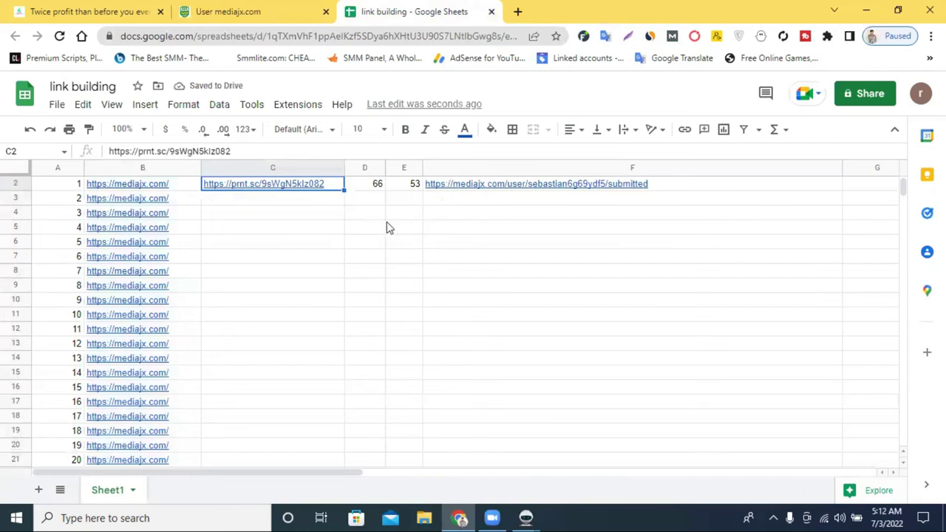
left_click_drag(343, 189, 372, 460)
Fill the DA value in D2 down through row 22 and the PA value in E2 down alongside it
left_click(371, 191)
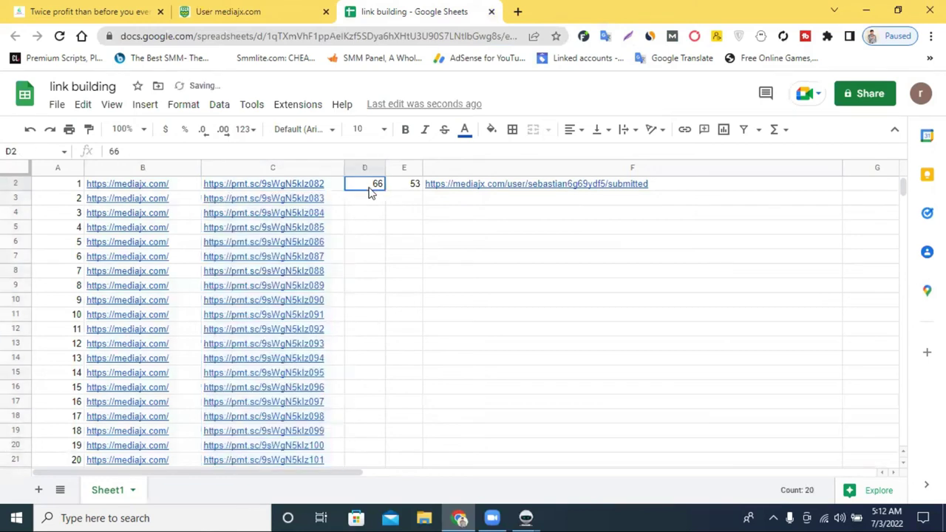
left_click_drag(386, 190, 392, 463)
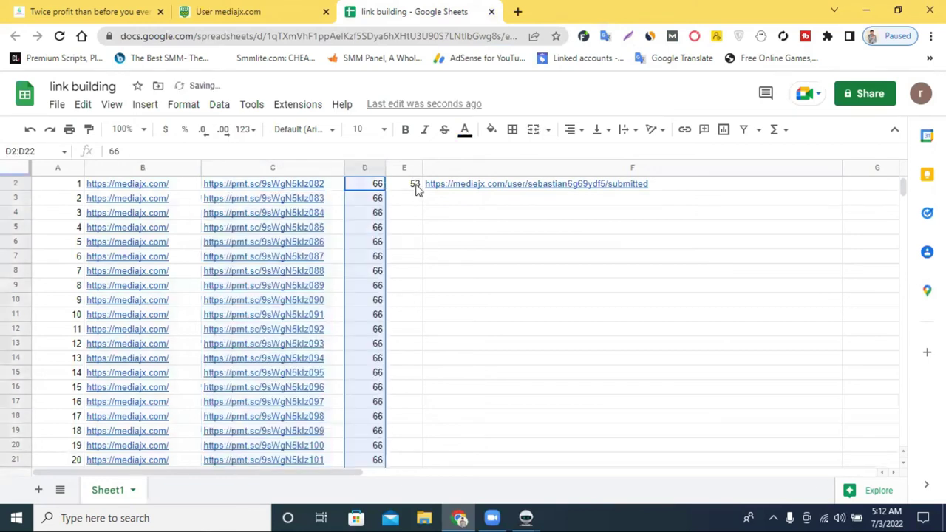
left_click(420, 188)
left_click_drag(414, 198, 435, 463)
left_click(460, 302)
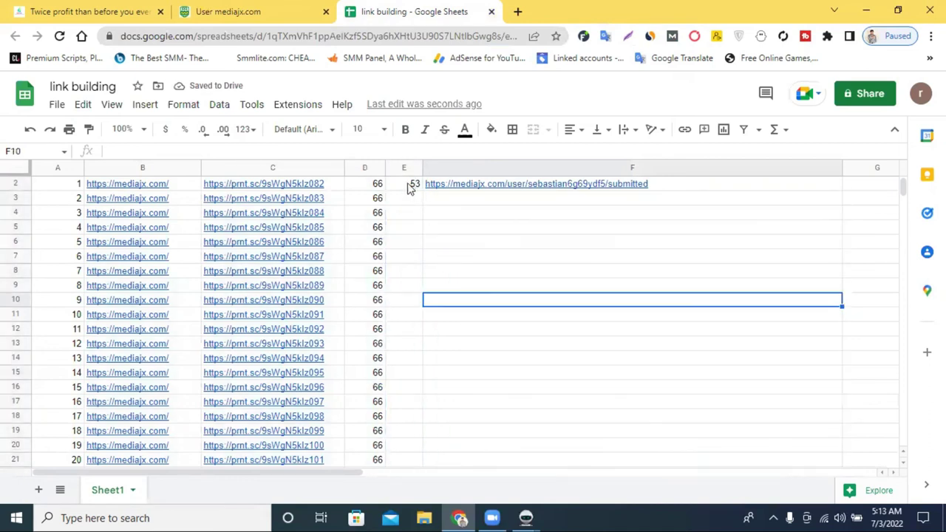
left_click(419, 186)
left_click_drag(422, 191, 427, 466)
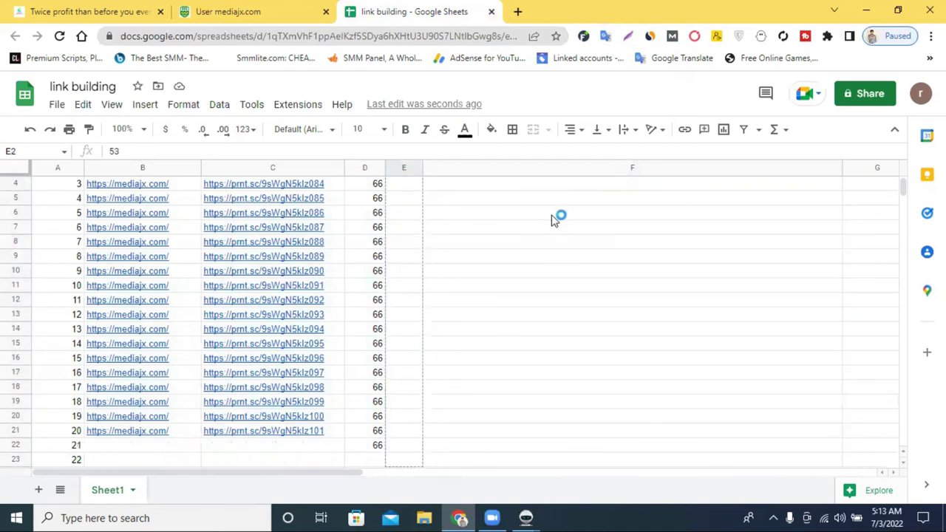
Fill the live link in F2 down through cell F27 and select the whole of column F
scroll(528, 217, "up", 1)
left_click(533, 210)
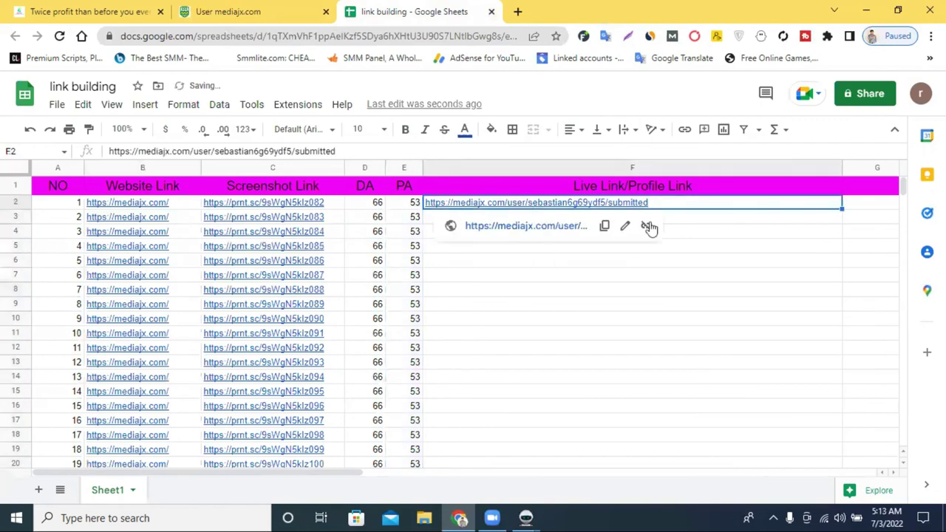
left_click_drag(845, 210, 704, 329)
scroll(704, 329, "up", 2)
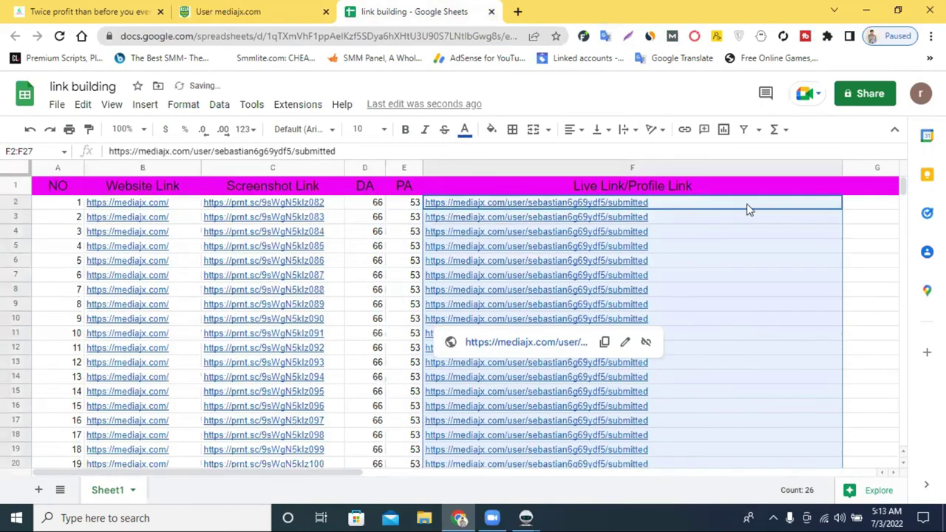
left_click(764, 167)
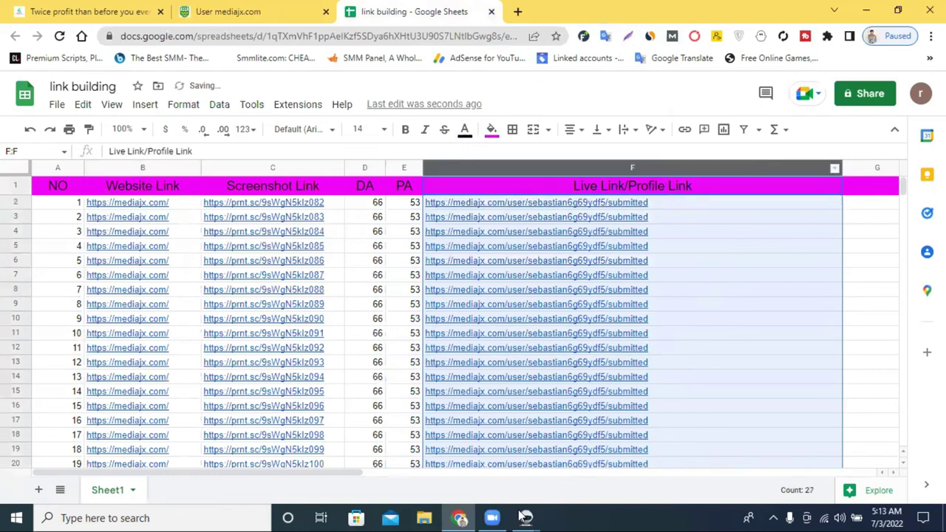
Switch to Money Robot and examine the Social Bookmarking task's website list and each site's registration status
mouse_move(525, 516)
left_click(564, 465)
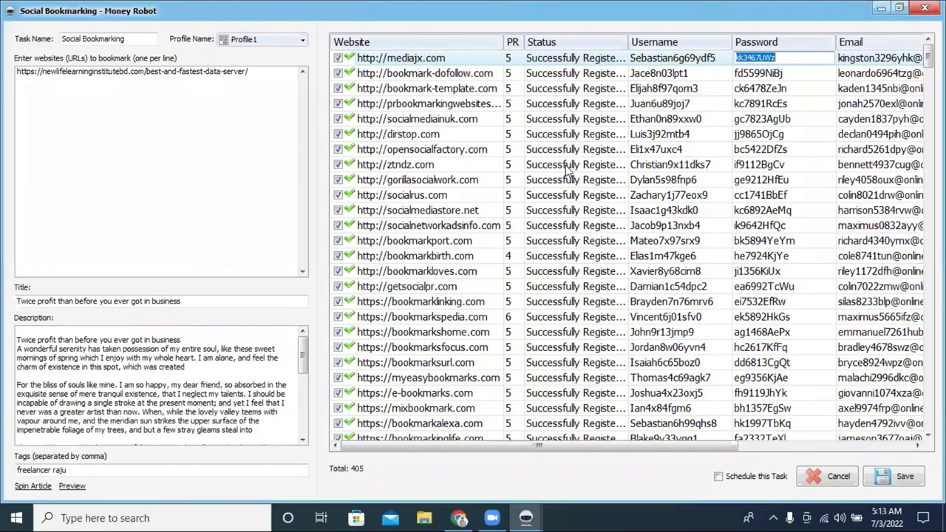
scroll(628, 185, "down", 9)
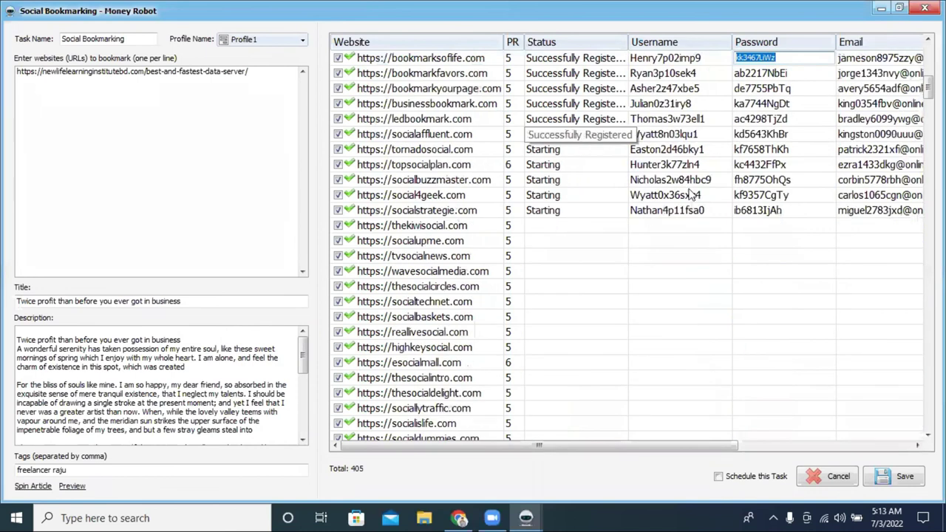
scroll(827, 197, "up", 4)
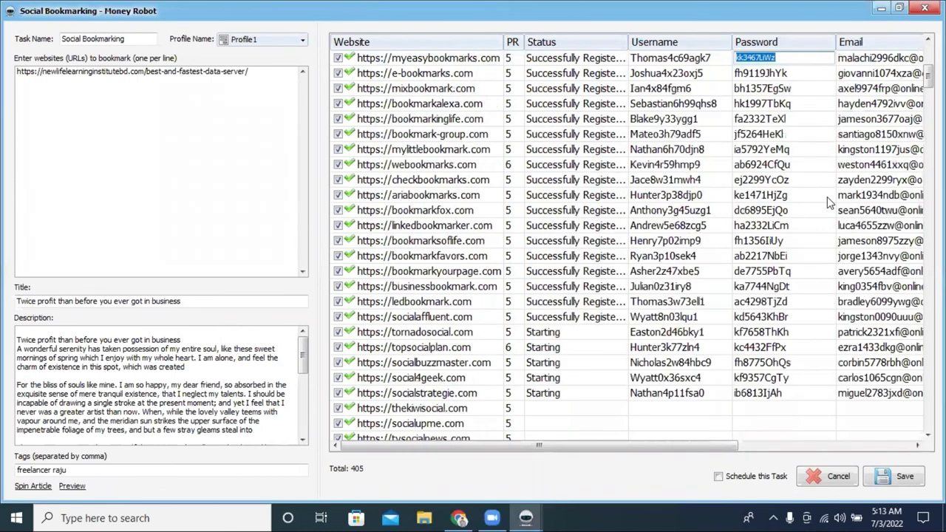
scroll(828, 197, "up", 5)
scroll(658, 62, "up", 2)
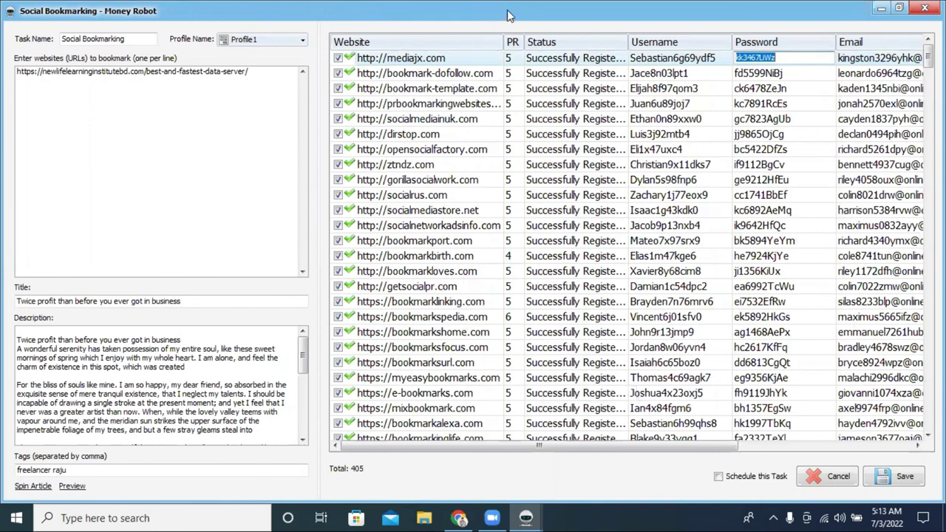
scroll(507, 301, "down", 4)
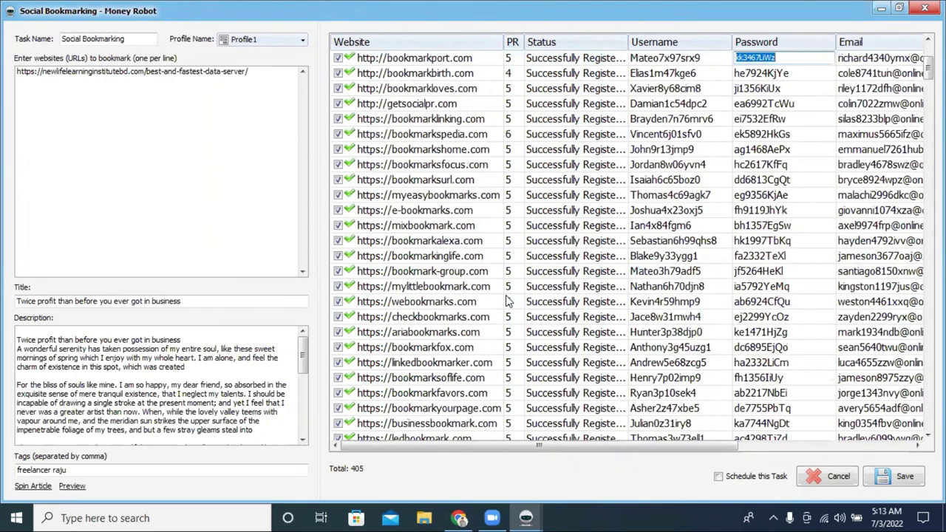
scroll(514, 384, "down", 13)
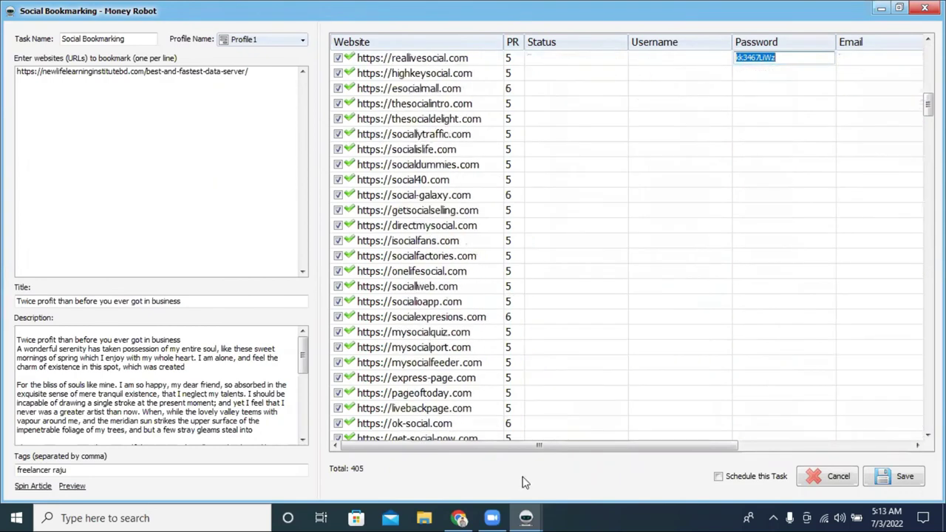
Back in Google Sheets, share the link building sheet with anyone who has the link, in the Editor role
left_click(459, 518)
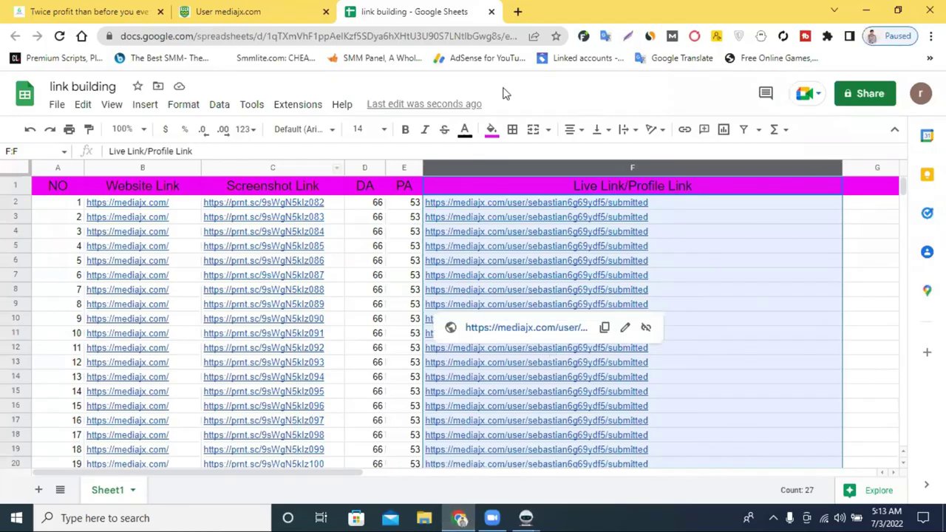
left_click(878, 95)
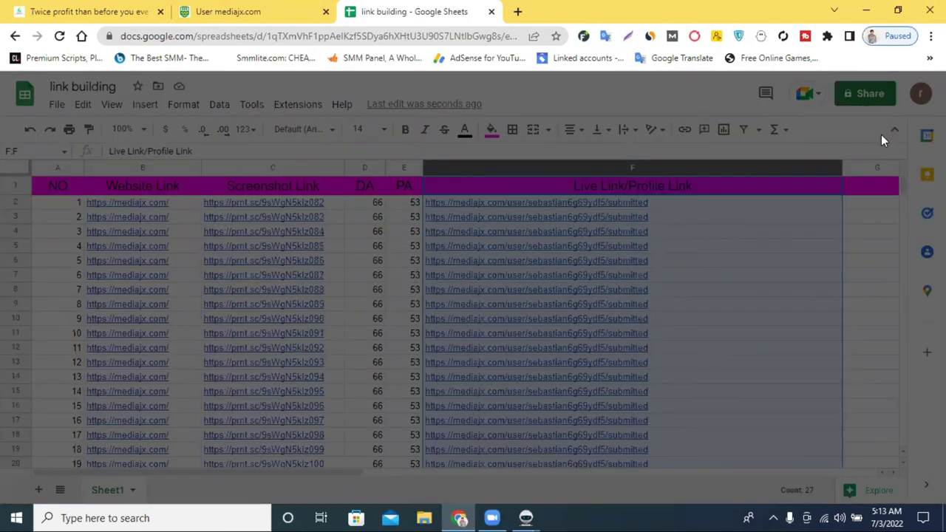
left_click(399, 377)
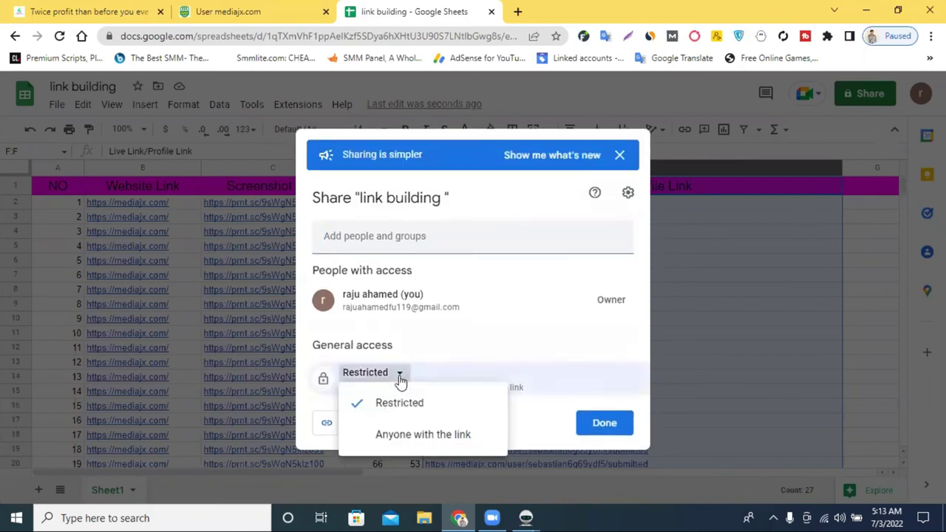
left_click(389, 438)
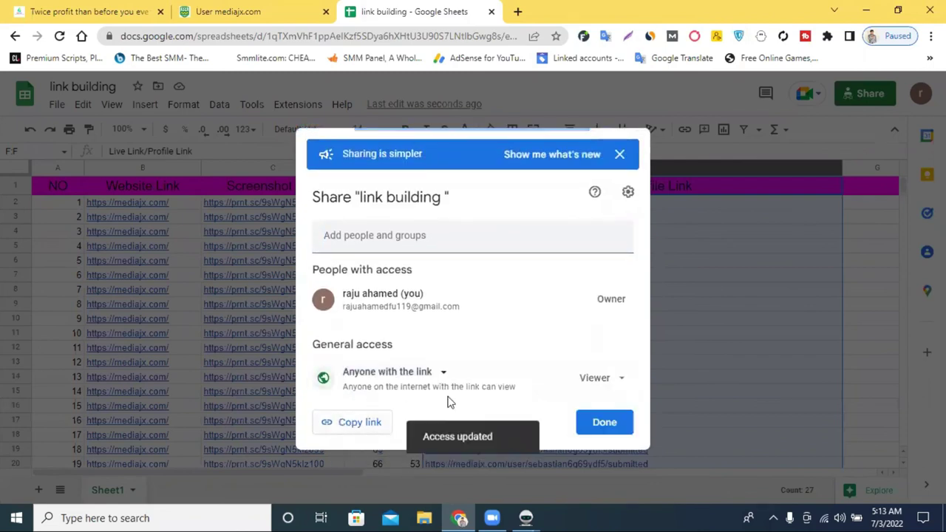
left_click(588, 387)
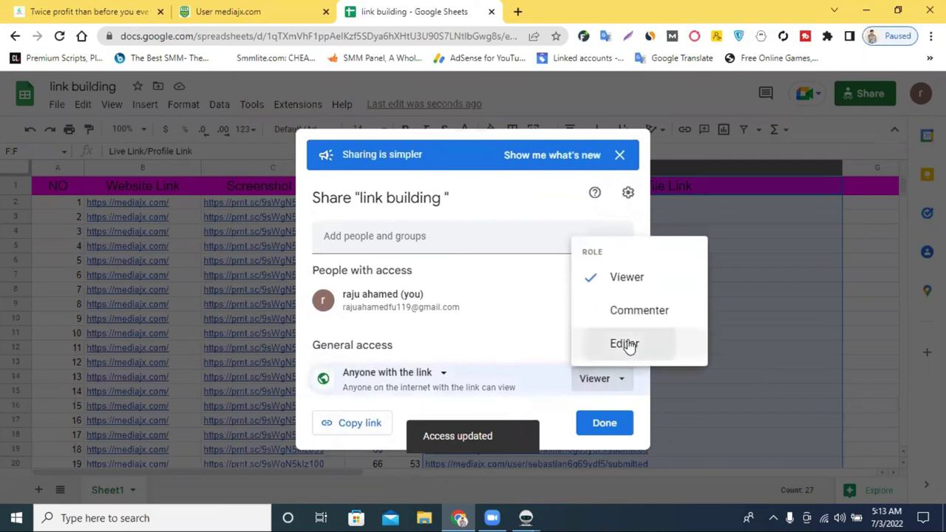
left_click(621, 343)
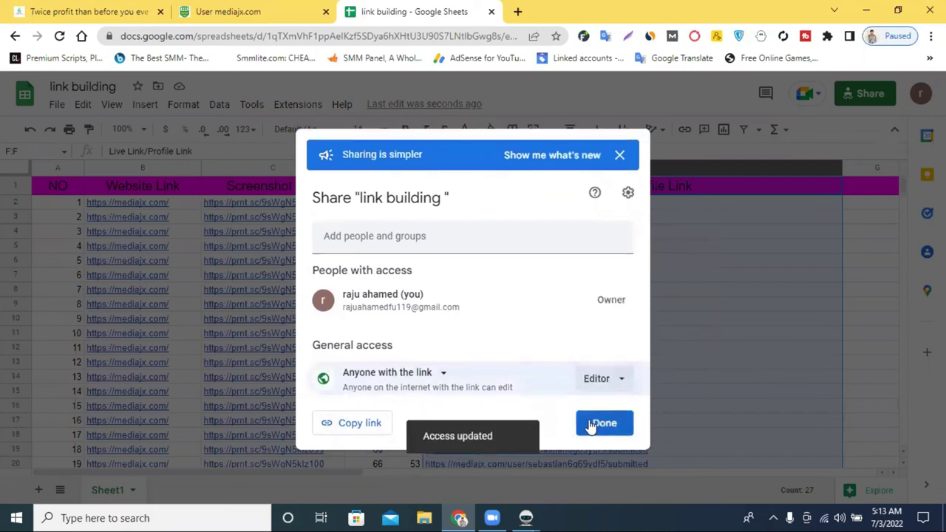
Copy the sheet's sharing link, open it in a new browser tab, and return to the original sheet
left_click(326, 426)
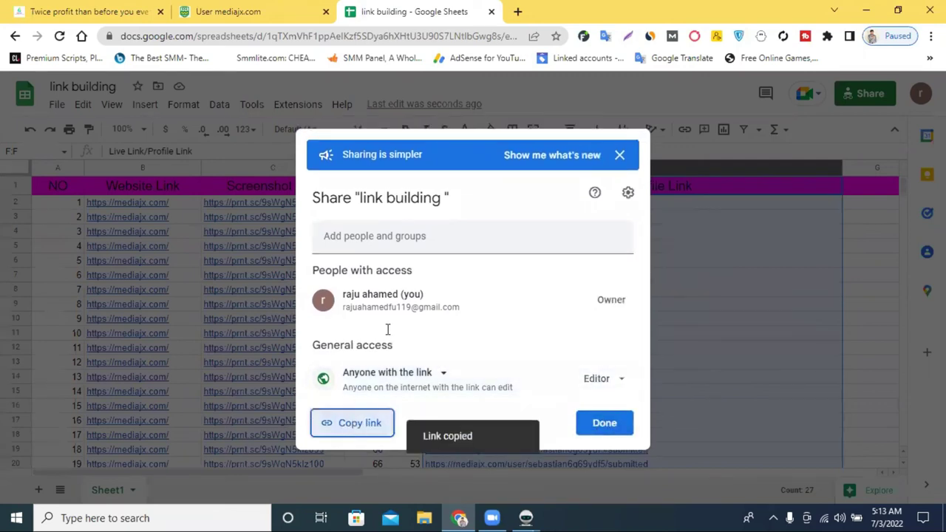
left_click(515, 11)
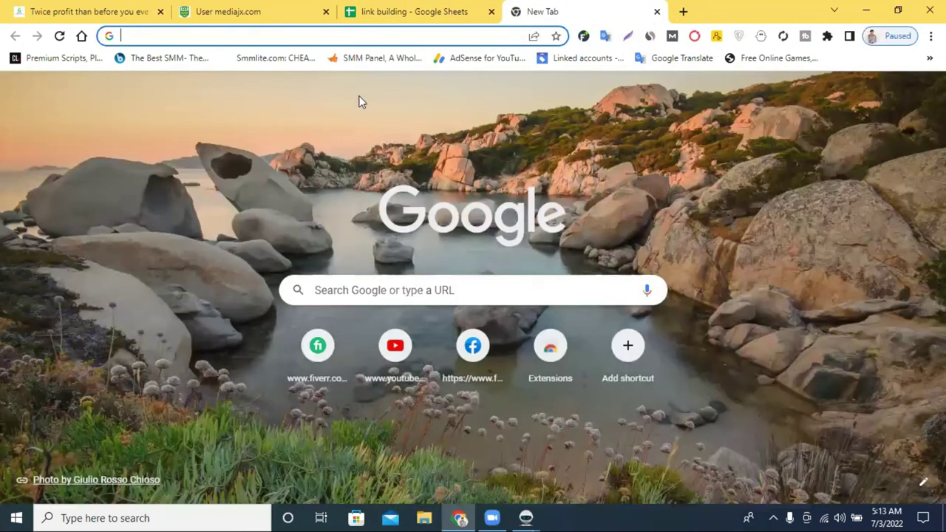
right_click(341, 37)
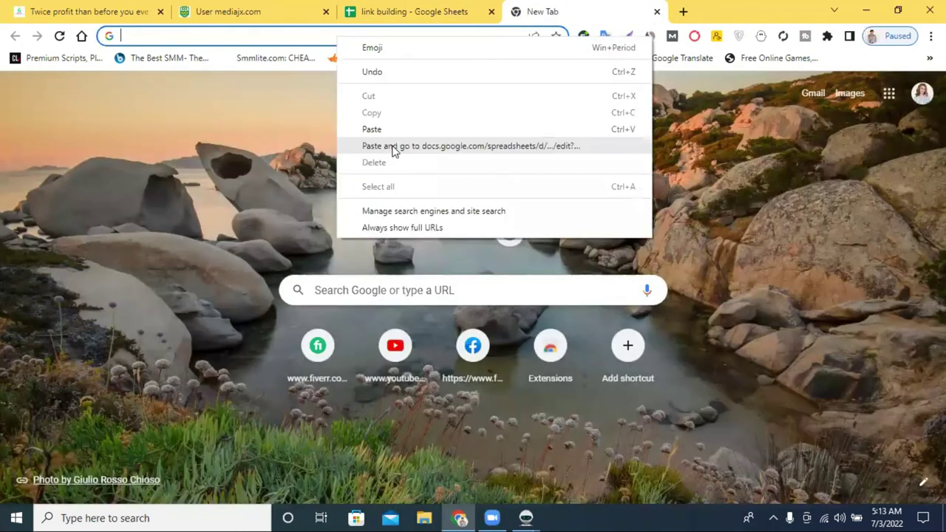
left_click(393, 147)
left_click(397, 9)
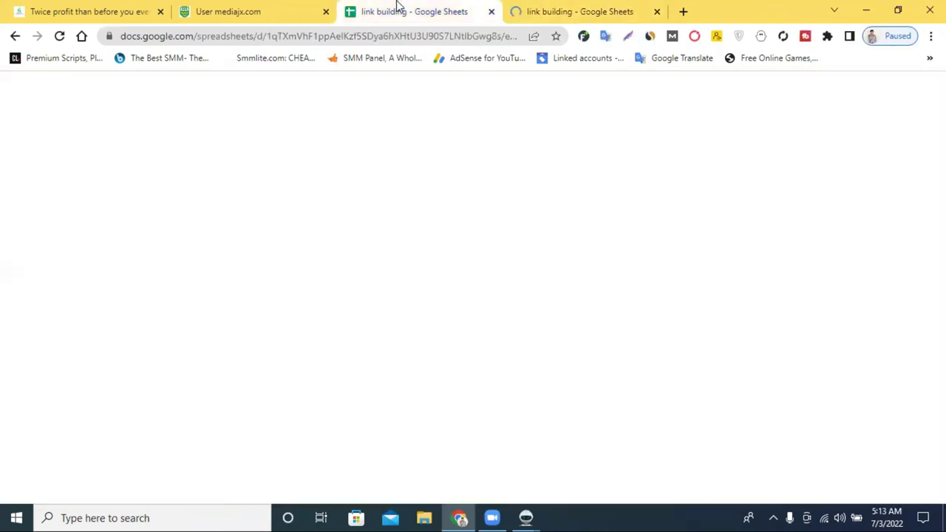
In the sheet opened from the sharing link, dismiss the people chips introduction and narrow the Live Link/Profile Link column to just wider than its links
left_click(584, 9)
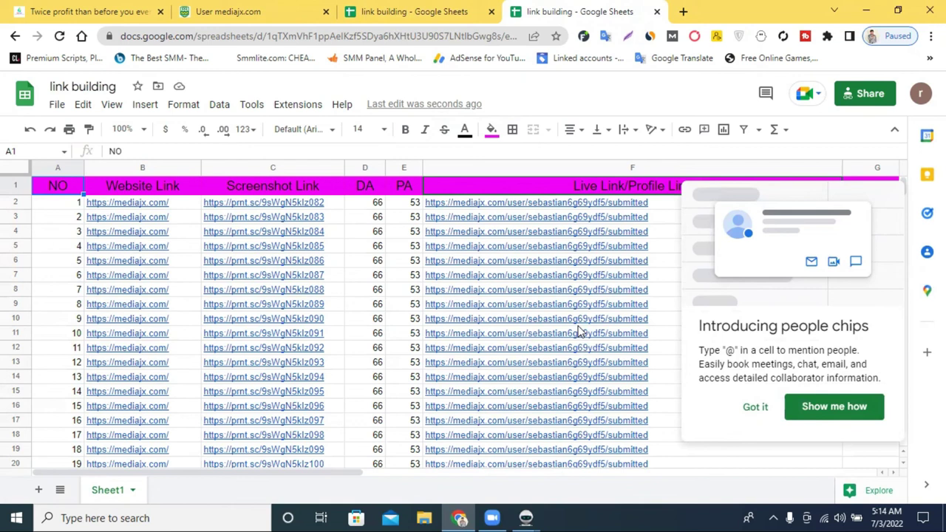
left_click(756, 408)
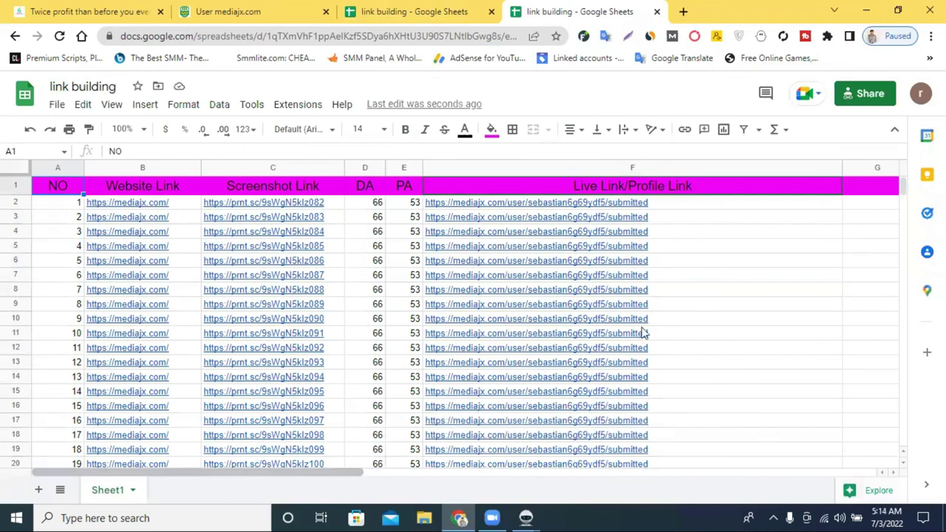
left_click(828, 205)
left_click_drag(842, 169, 771, 175)
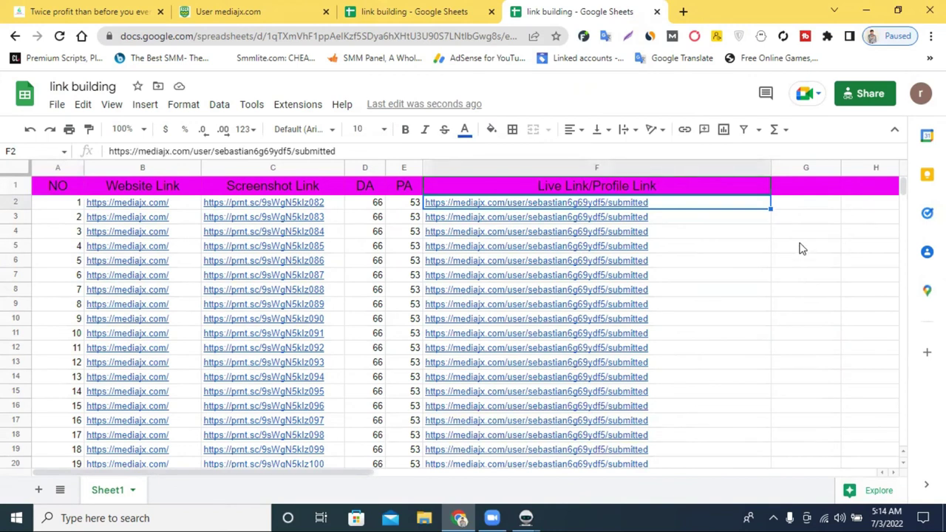
left_click_drag(771, 171, 686, 176)
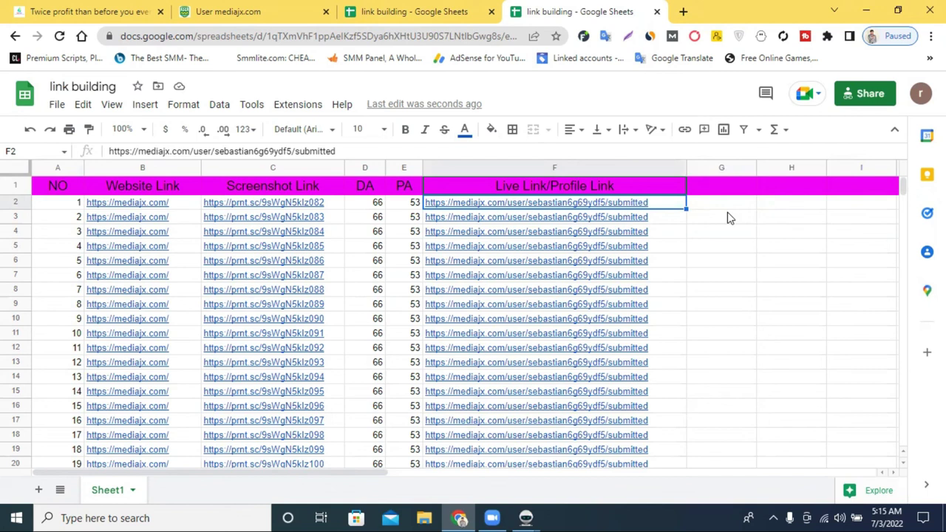
left_click(730, 216)
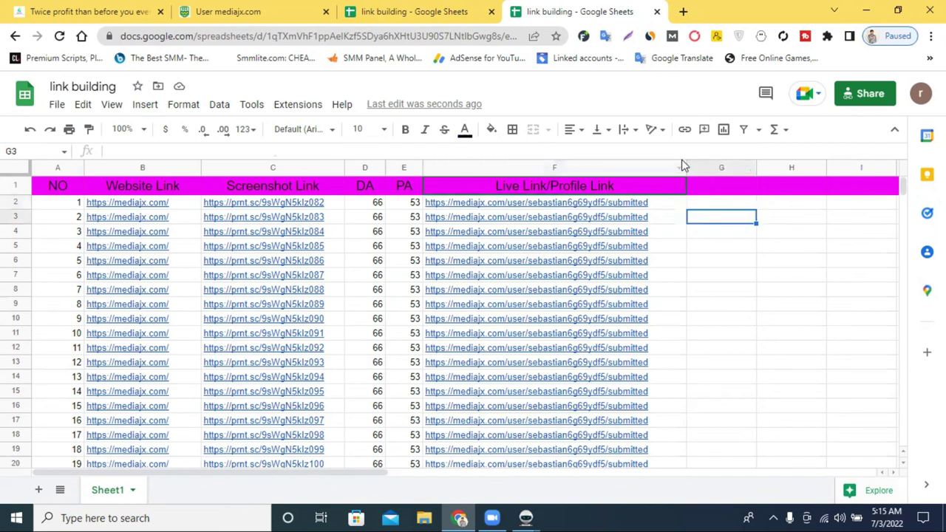
mouse_move(687, 166)
left_mouse_down()
mouse_move(668, 167)
mouse_move(675, 172)
left_mouse_up()
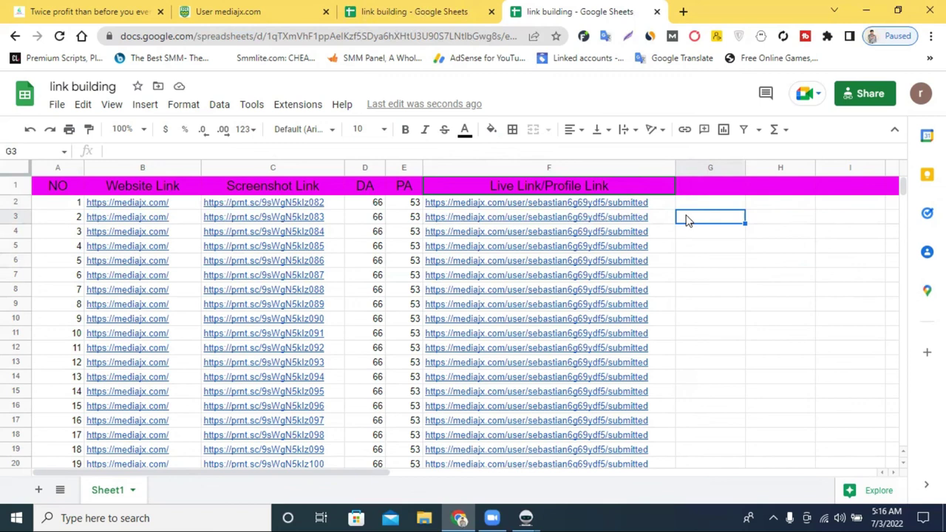
left_click(686, 221)
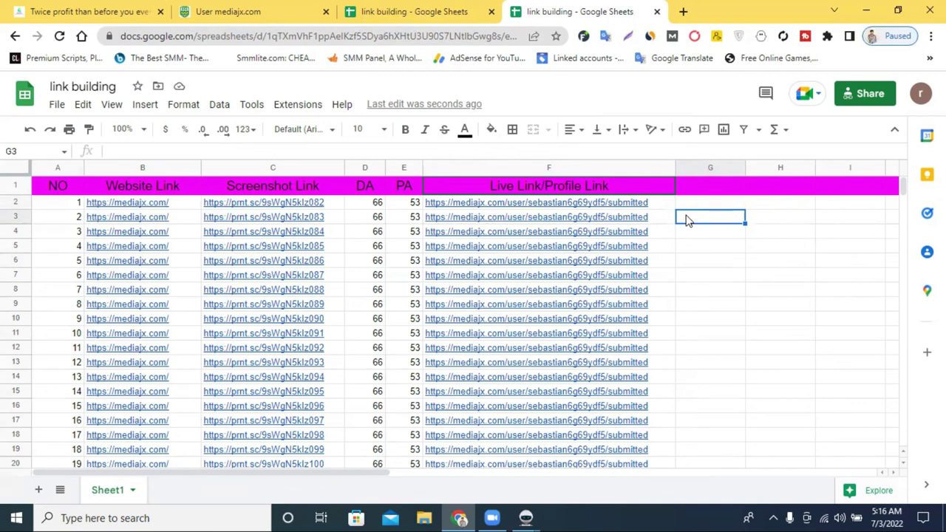